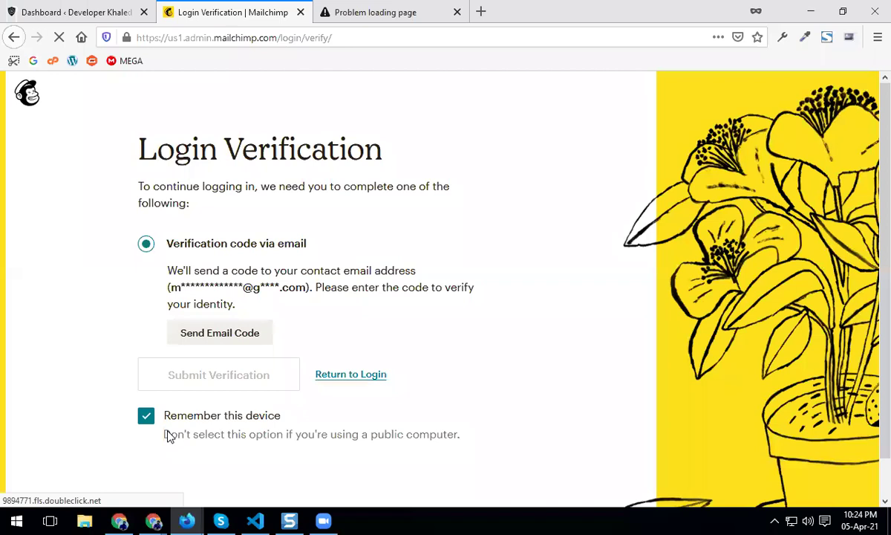
# Switch to Chrome and go through Google Classroom in a new tab to open the submitted email assignment spreadsheet.
pyautogui.hotkey('alt', 'Tab')
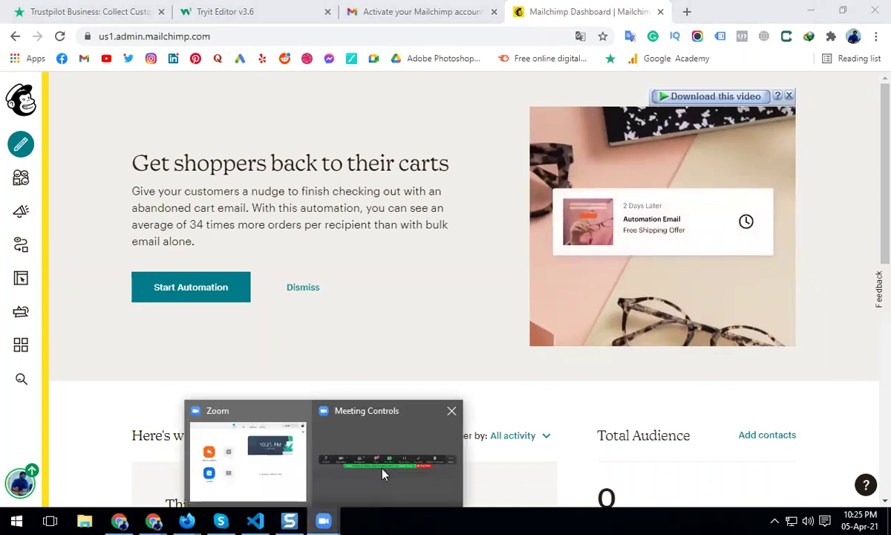
pyautogui.click(387, 471)
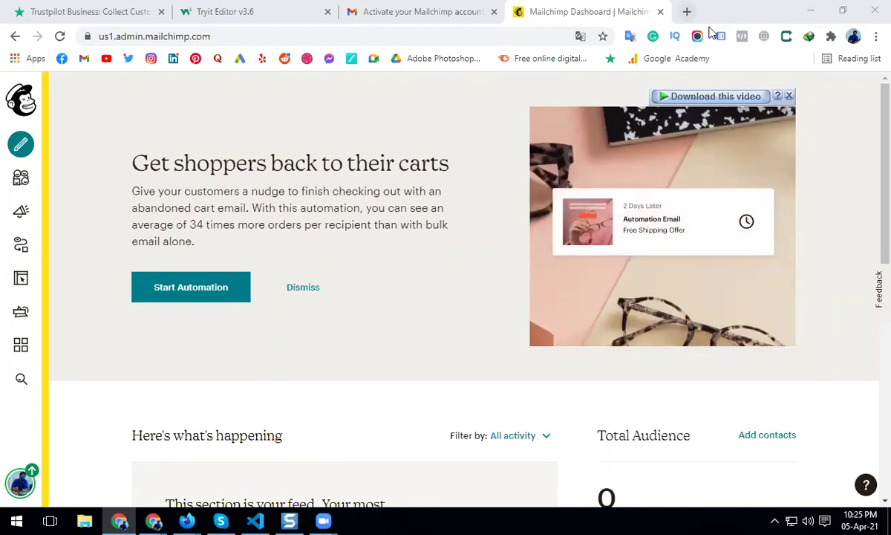
pyautogui.click(687, 11)
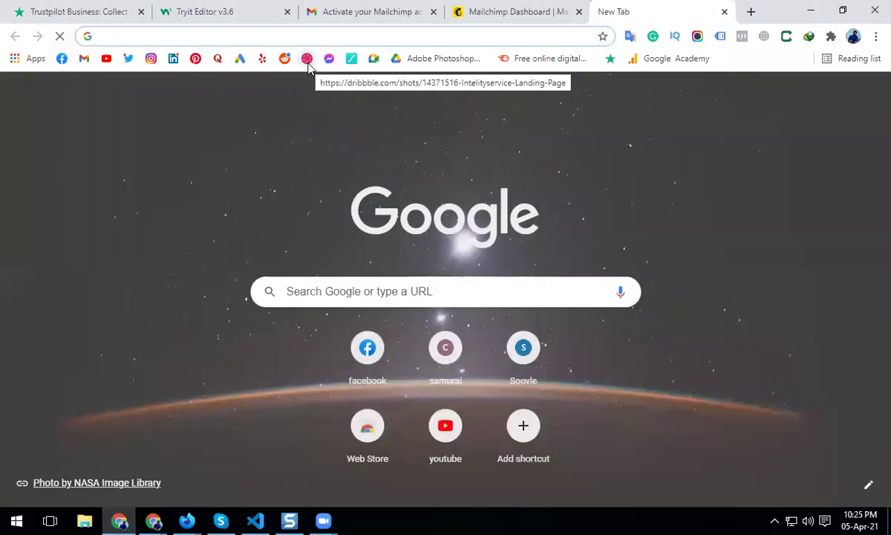
pyautogui.write('c')
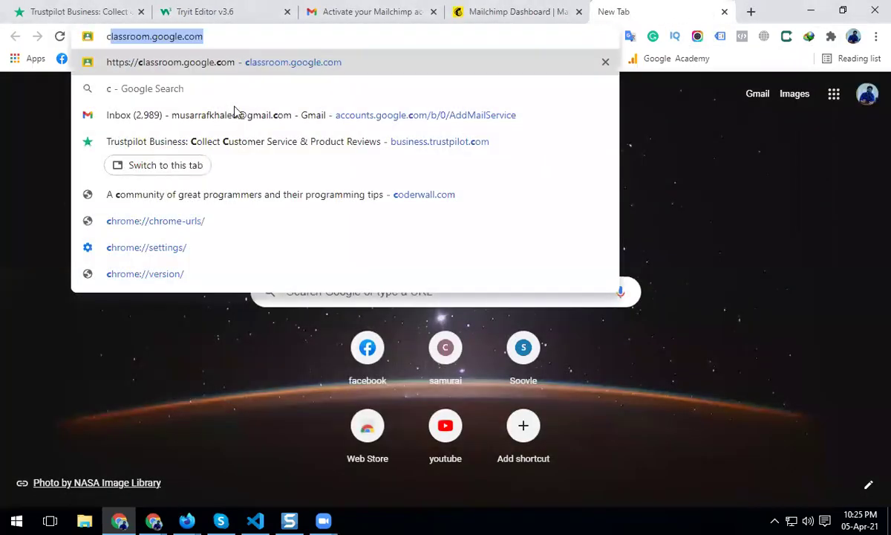
pyautogui.write('l')
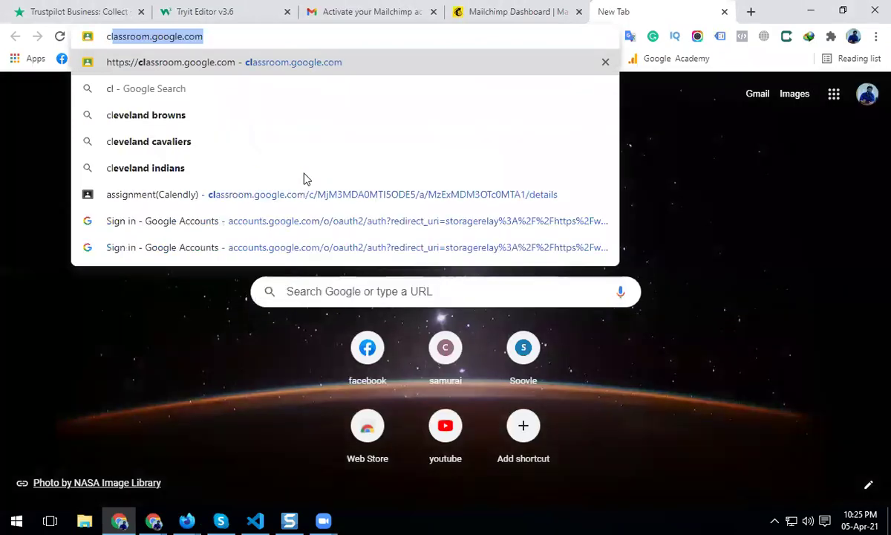
pyautogui.write('a')
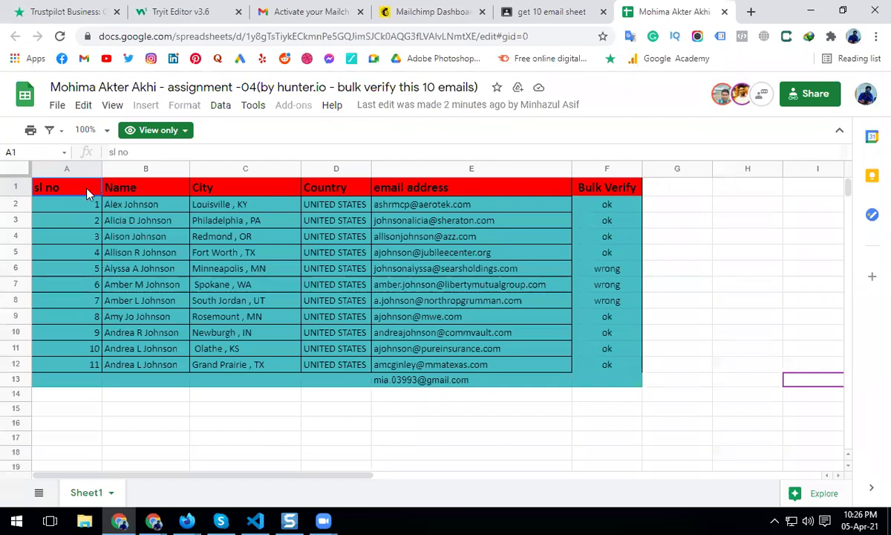
# Copy the email address column, cells E1:E13, from the assignment spreadsheet.
pyautogui.moveTo(380, 187); pyautogui.dragTo(454, 383)
pyautogui.rightClick(425, 318)
pyautogui.click(457, 330)
pyautogui.click(416, 452)
pyautogui.moveTo(375, 187); pyautogui.dragTo(421, 349)
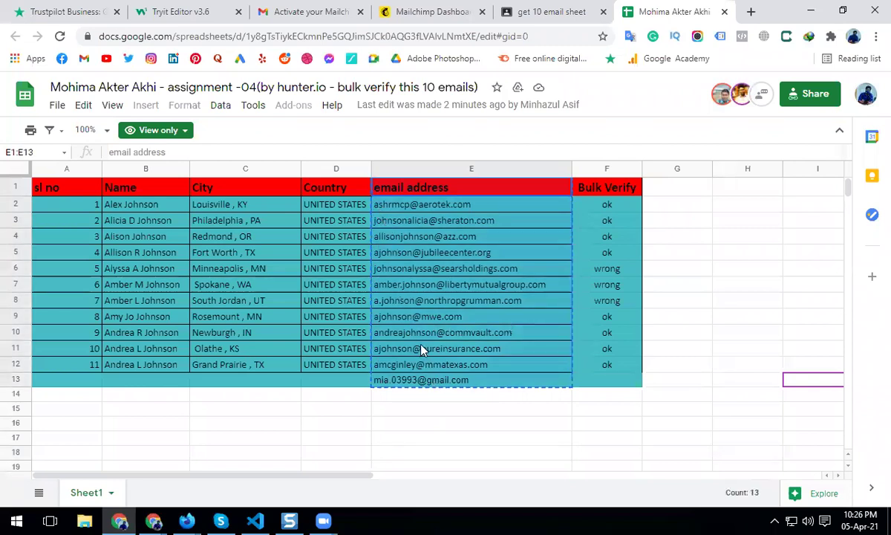
pyautogui.rightClick(388, 300)
pyautogui.click(407, 312)
# Return to Mailchimp and open the audience's list of all contacts.
pyautogui.click(416, 11)
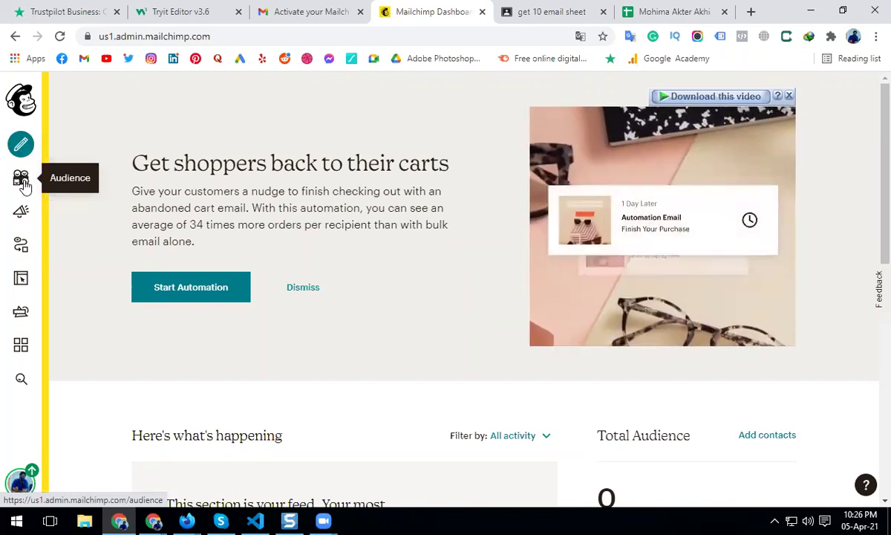
pyautogui.click(21, 179)
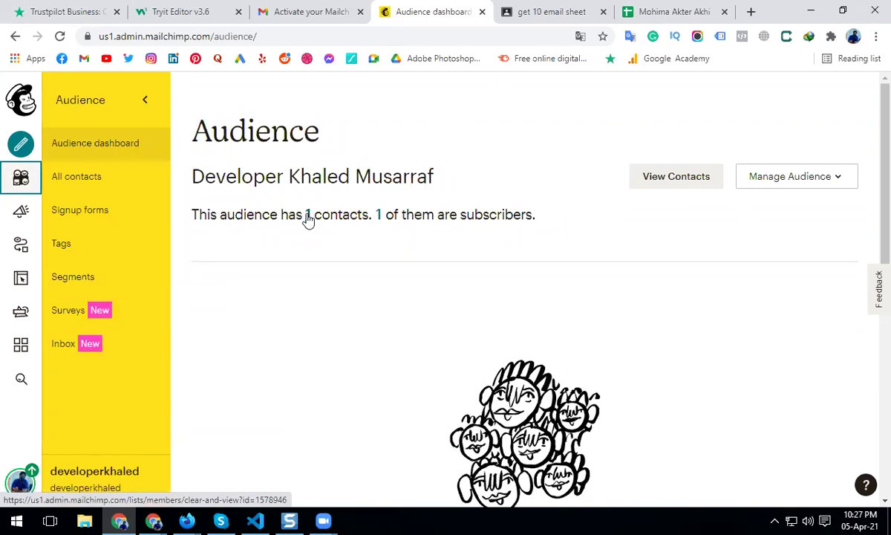
pyautogui.click(307, 215)
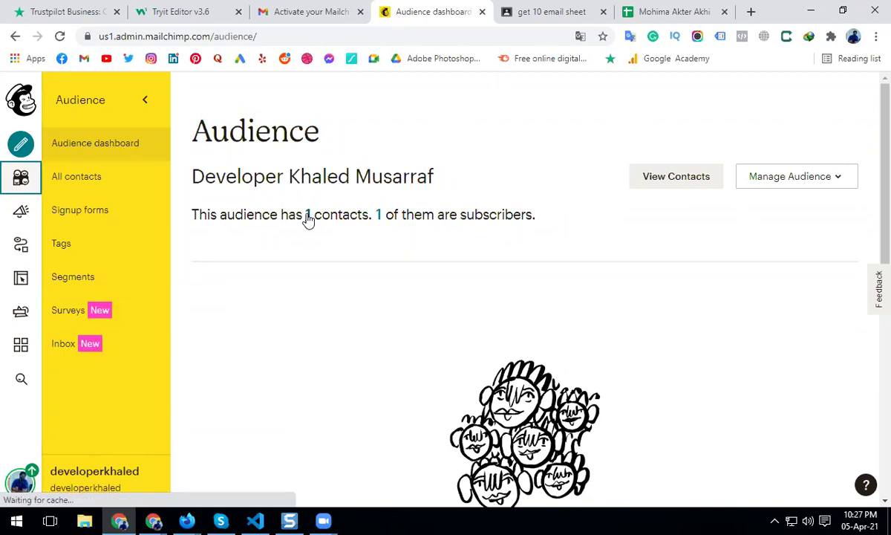
pyautogui.click(94, 183)
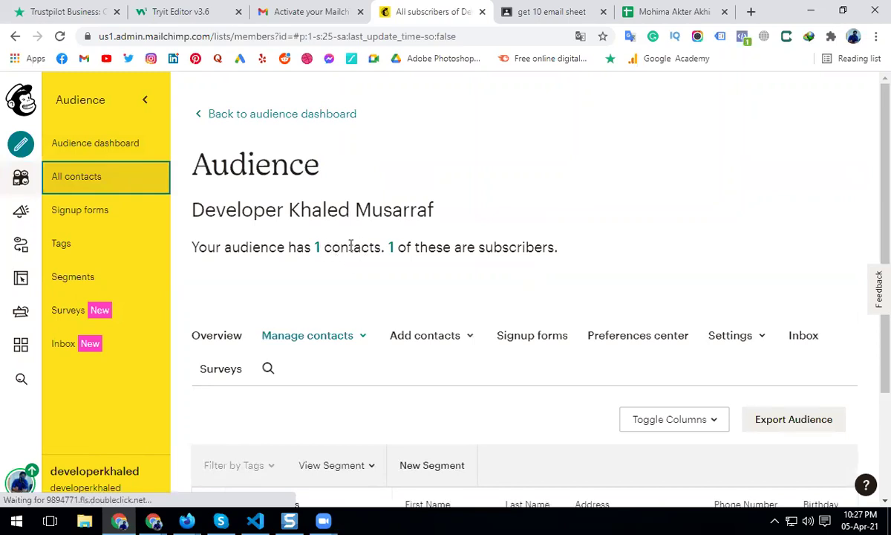
pyautogui.scroll(-1, 349, 245)
pyautogui.scroll(-1, 351, 245)
pyautogui.scroll(-2, 329, 294)
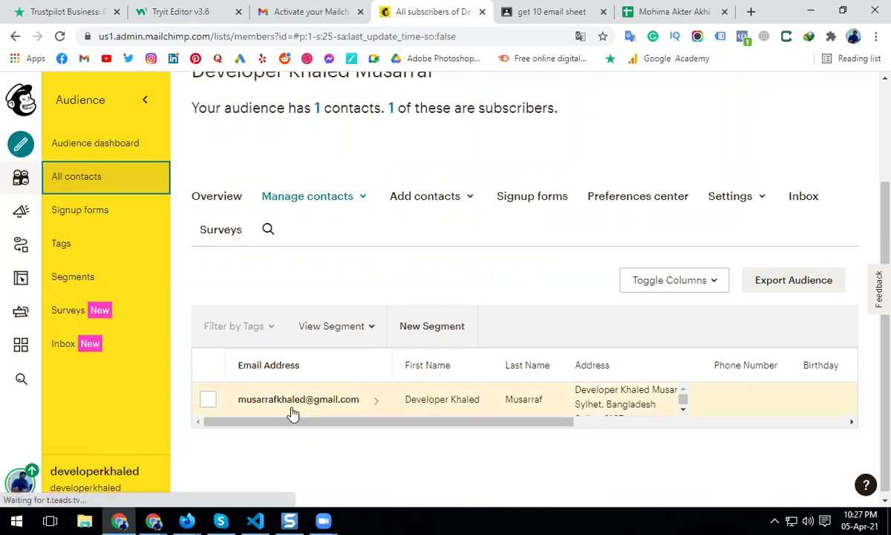
# Start a contact import using the Copy and paste method and paste in the copied email column.
pyautogui.click(427, 197)
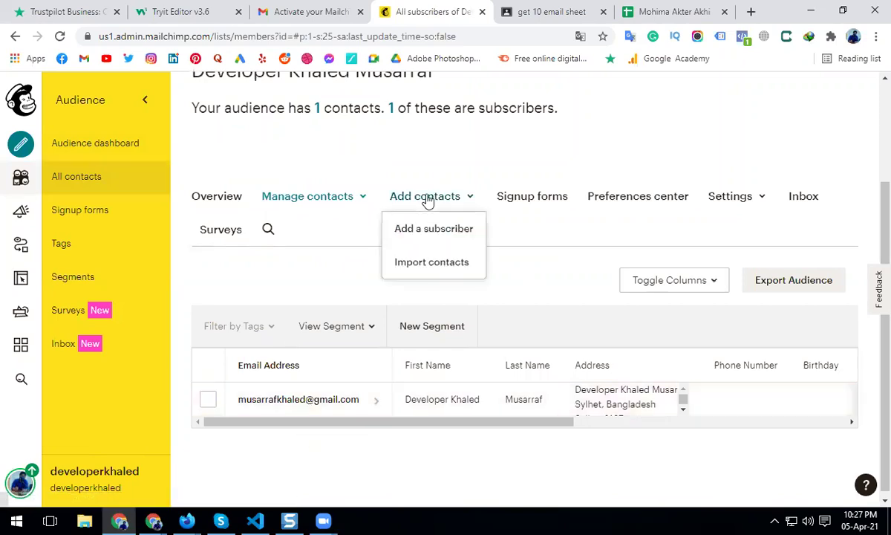
pyautogui.click(434, 263)
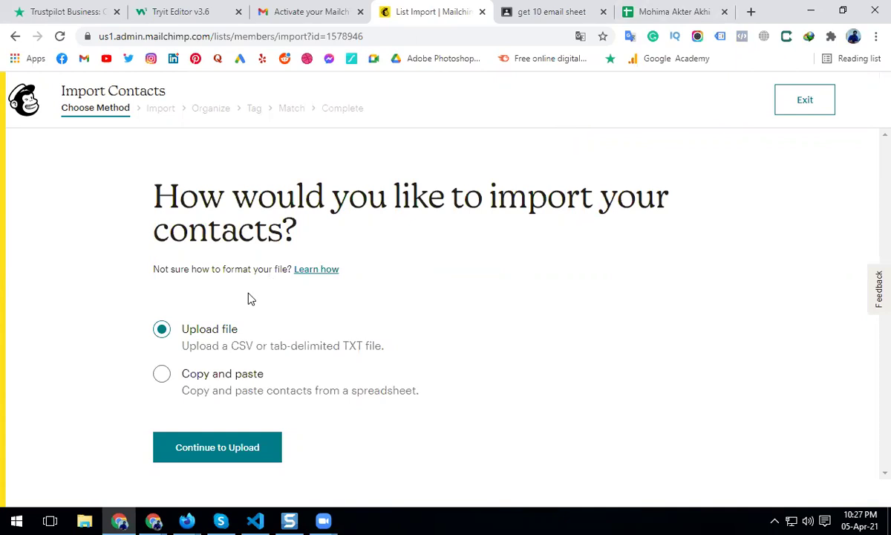
pyautogui.click(163, 375)
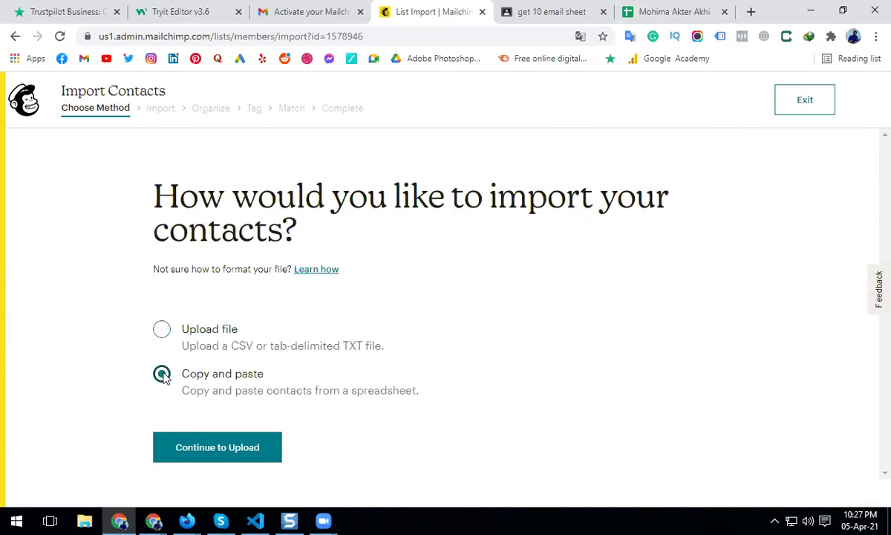
pyautogui.click(200, 446)
pyautogui.click(186, 334)
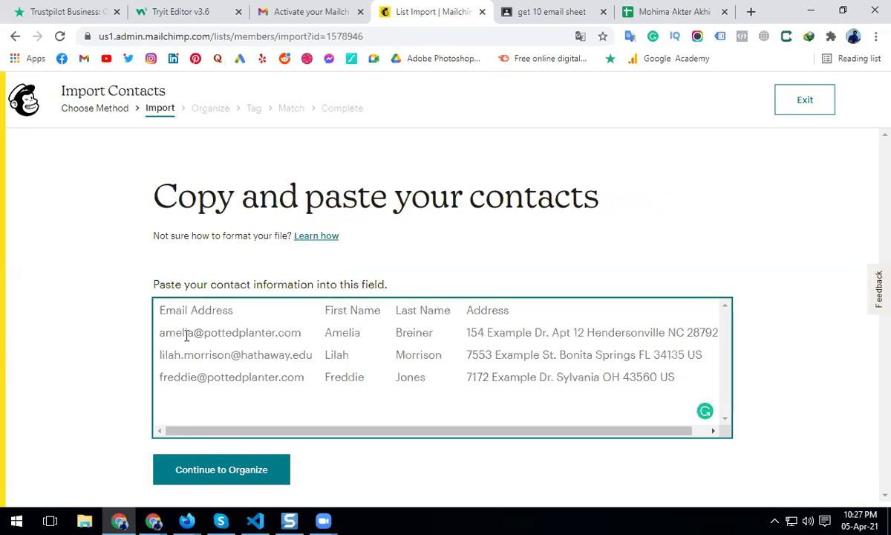
pyautogui.hotkey('ctrl', 'v')
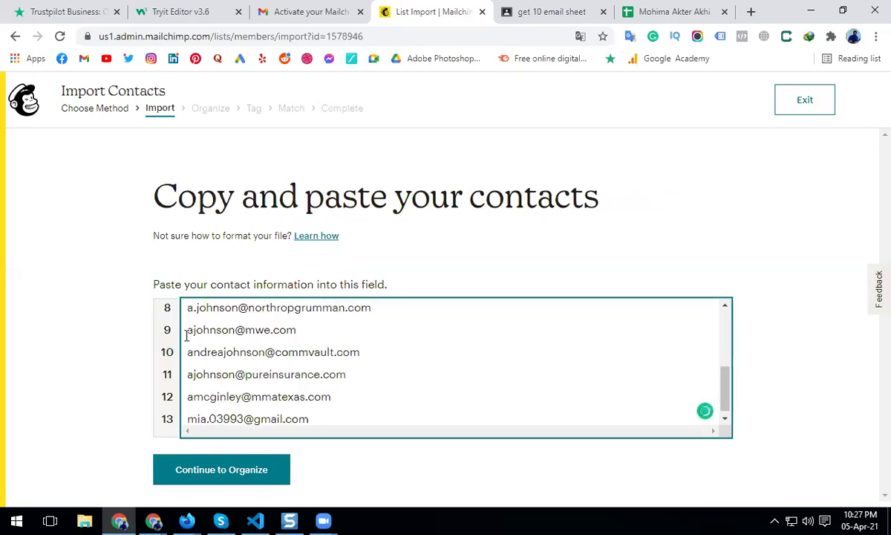
# Complete the import with the Subscribed status, no tags and the column matched to Email Address.
pyautogui.click(245, 470)
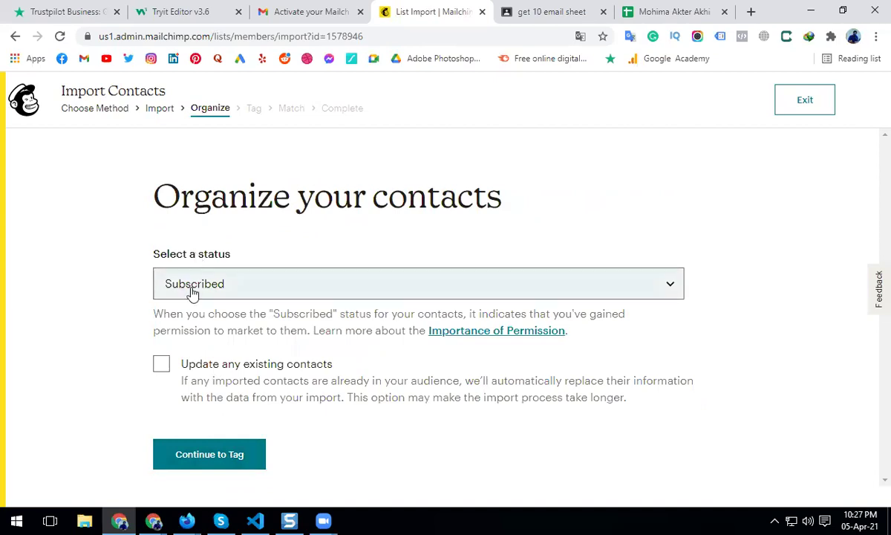
pyautogui.click(215, 462)
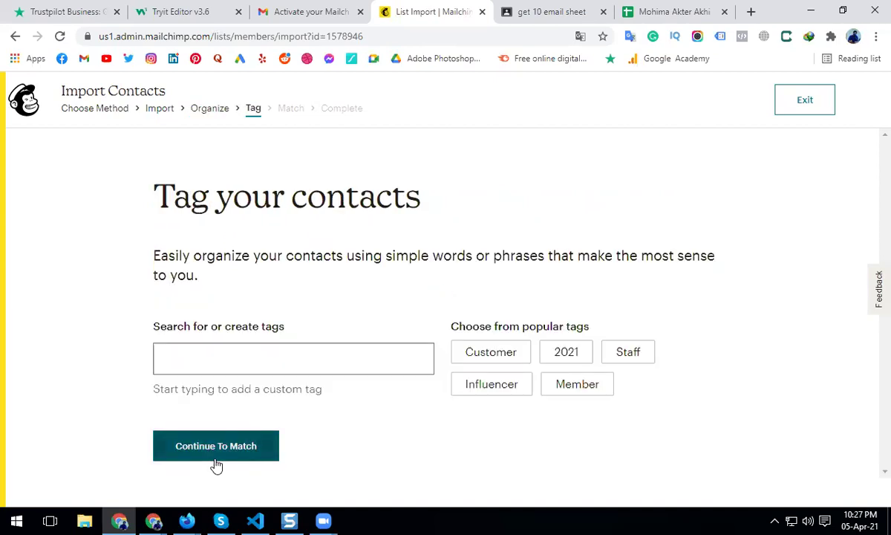
pyautogui.click(208, 457)
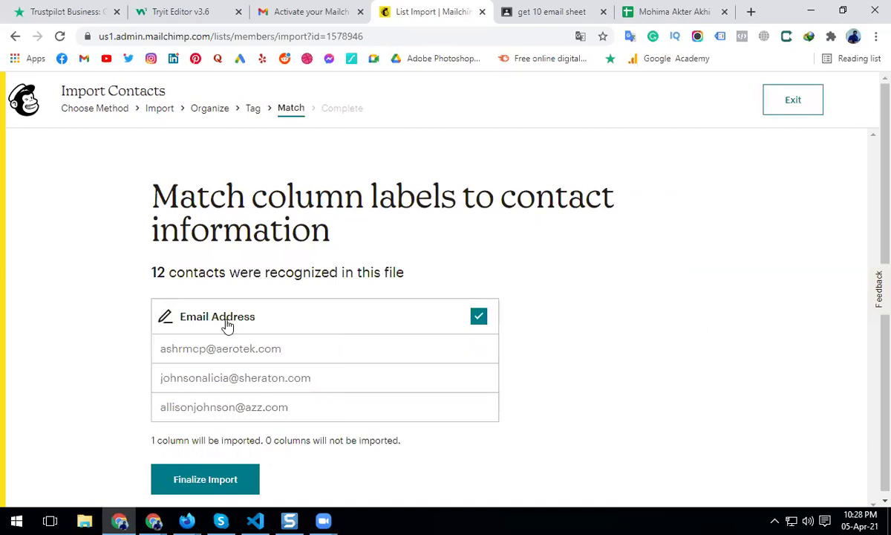
pyautogui.click(223, 485)
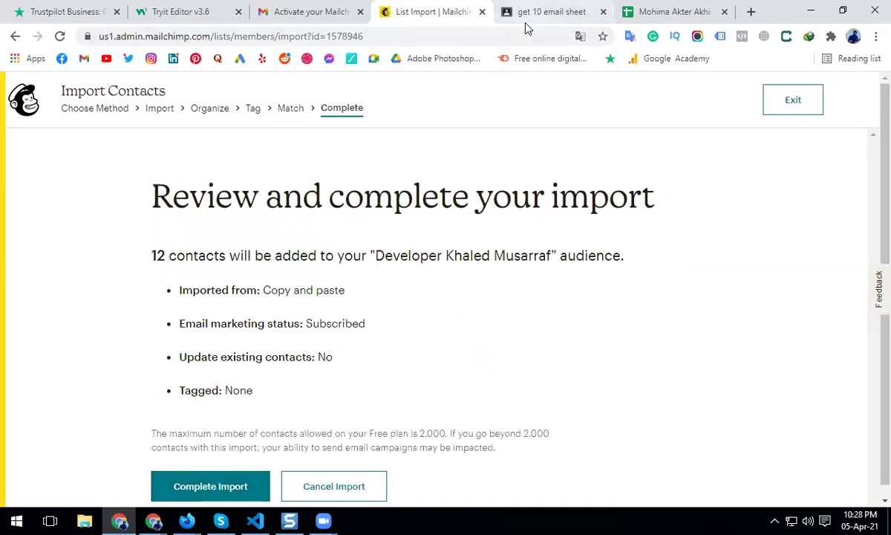
pyautogui.click(229, 483)
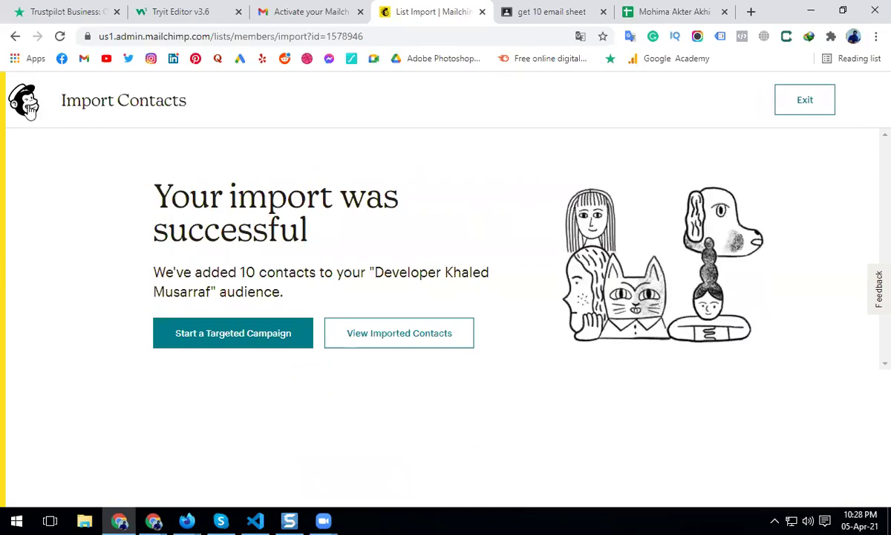
# Go back to the audience dashboard and check the audience's contact and subscriber counts.
pyautogui.click(27, 106)
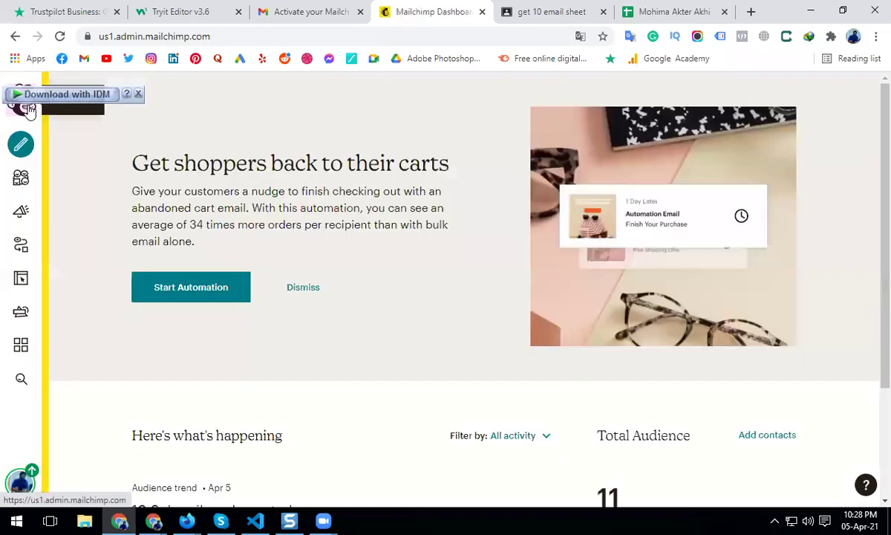
pyautogui.click(20, 182)
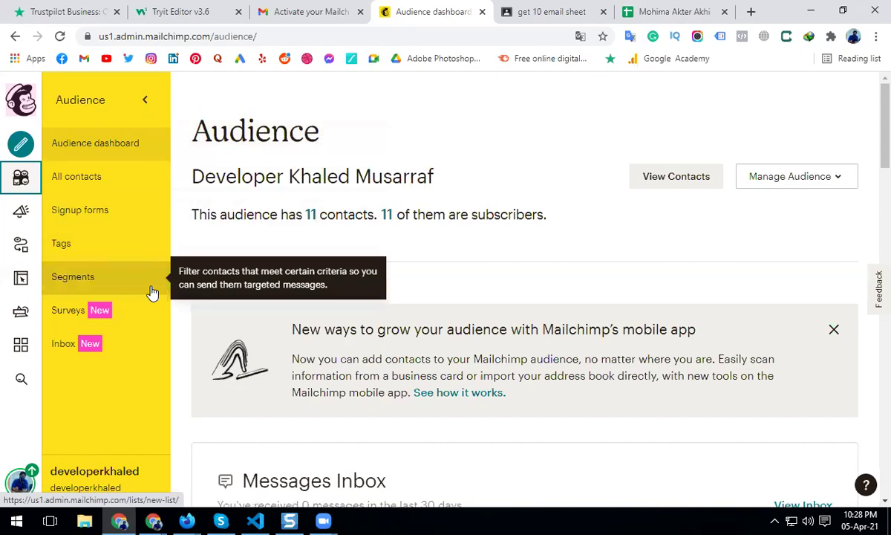
pyautogui.click(18, 182)
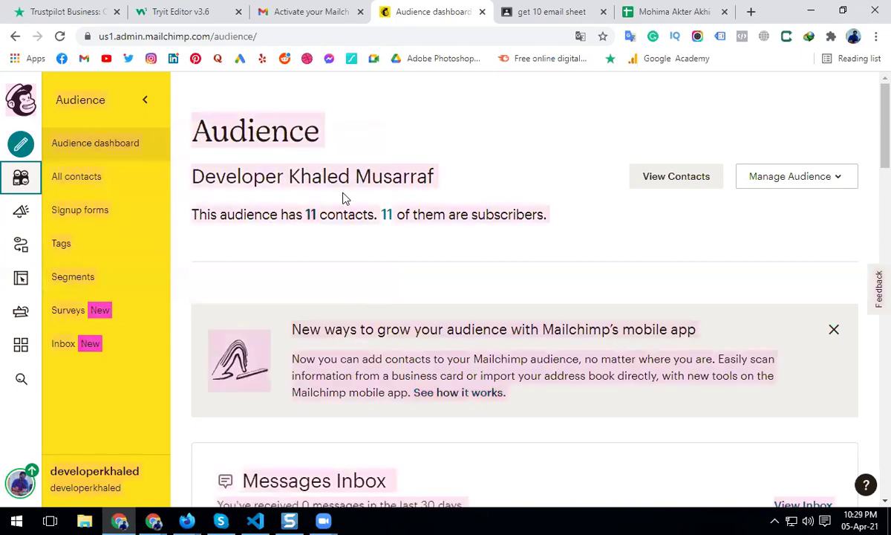
pyautogui.click(283, 259)
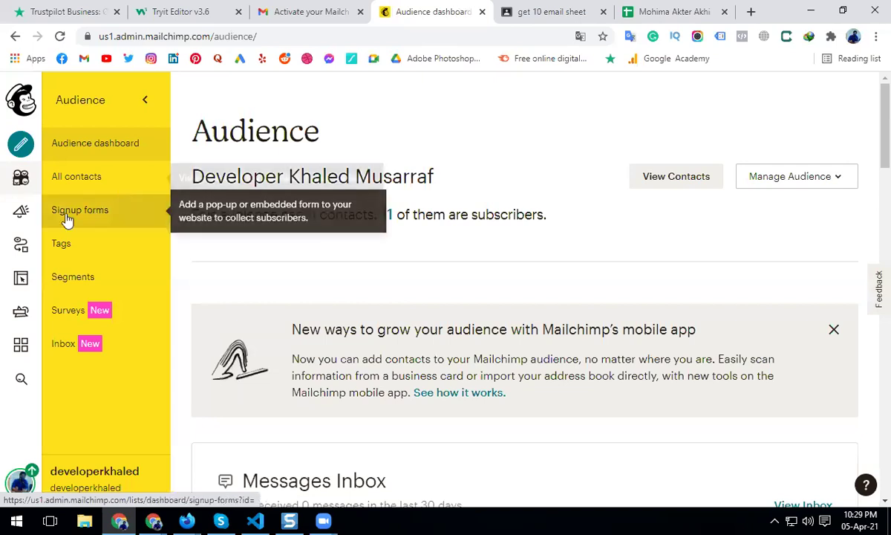
# Create a regular email campaign named "web design service".
pyautogui.click(20, 216)
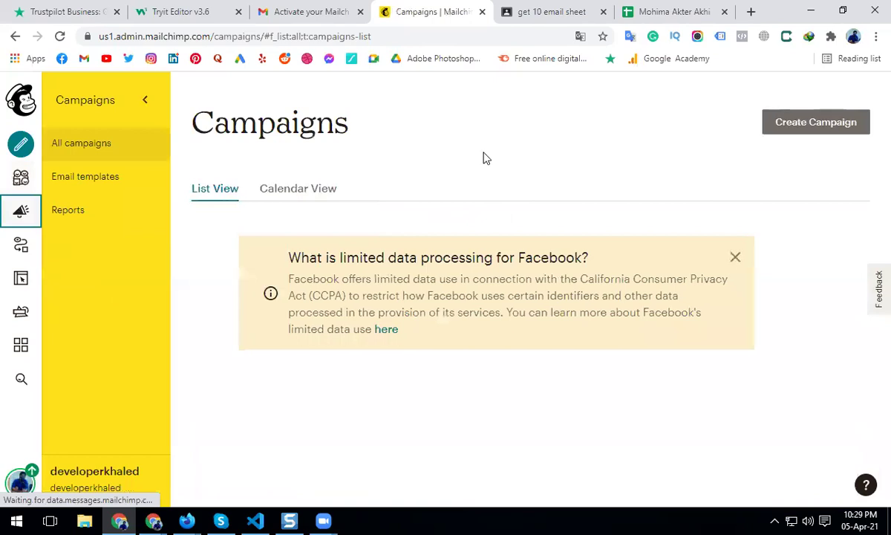
pyautogui.click(799, 128)
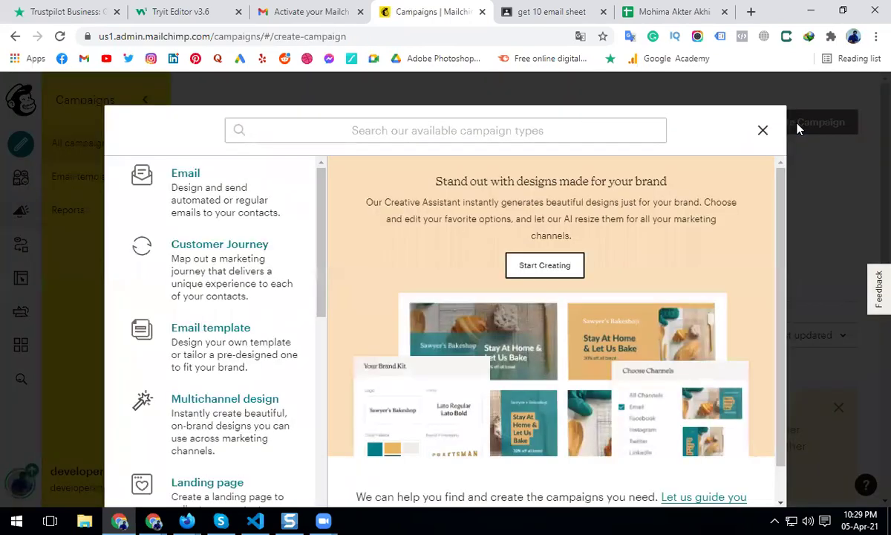
pyautogui.click(189, 193)
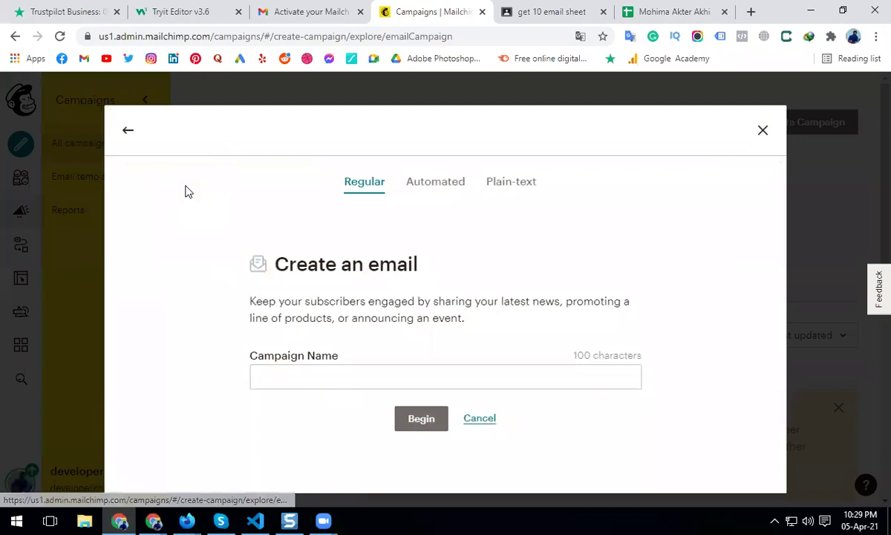
pyautogui.click(285, 378)
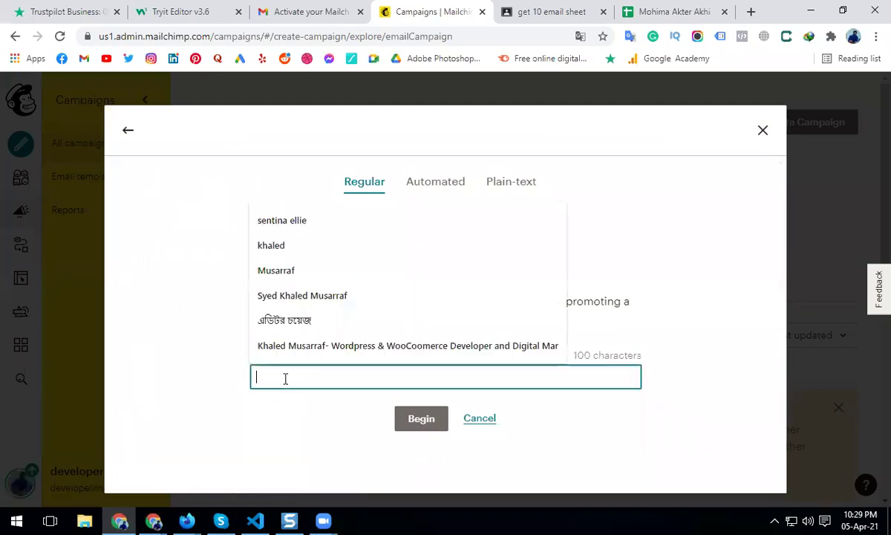
pyautogui.write('web de')
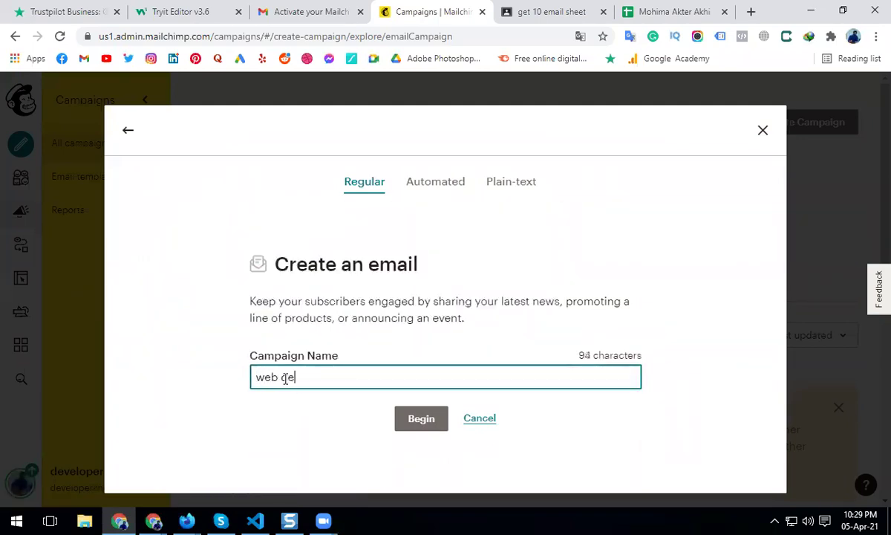
pyautogui.write('sign service')
pyautogui.click(415, 430)
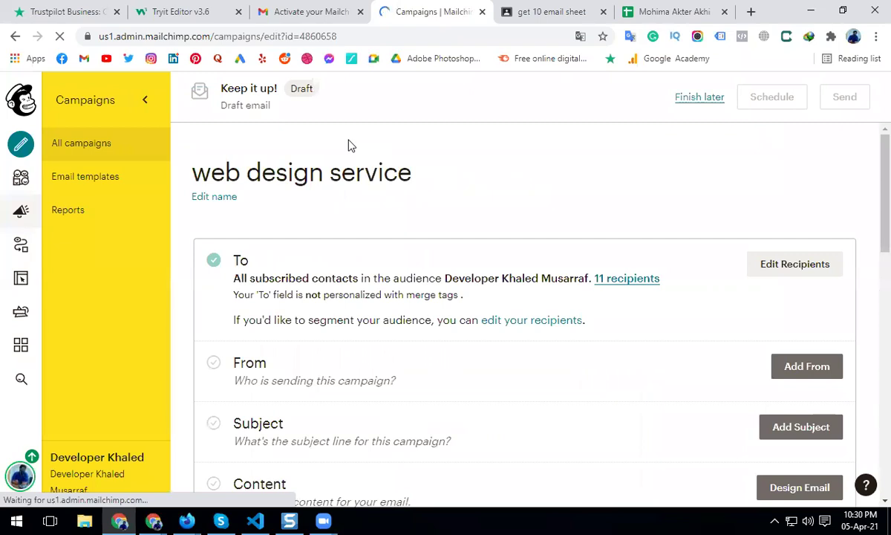
# Review the draft campaign's recipients and its From, Subject and Content sections.
pyautogui.scroll(-1, 519, 243)
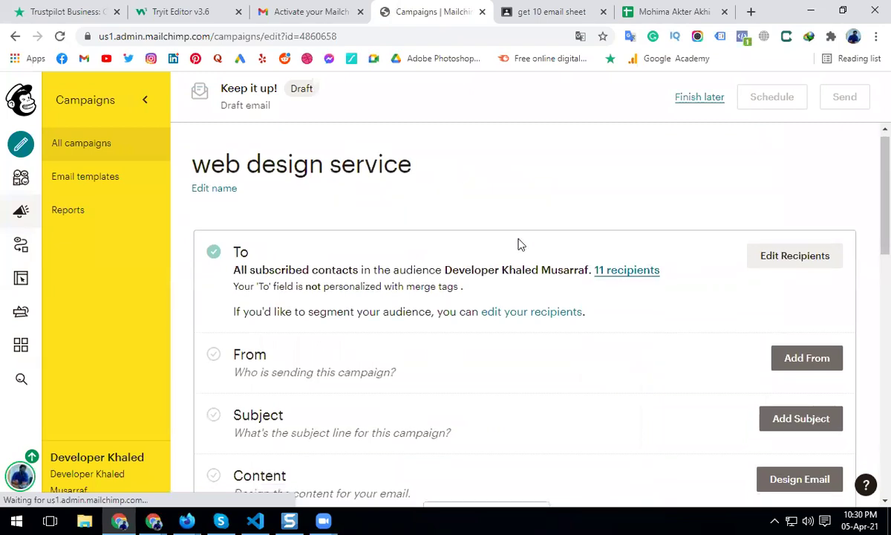
pyautogui.scroll(-1, 505, 248)
pyautogui.moveTo(234, 262); pyautogui.dragTo(349, 262)
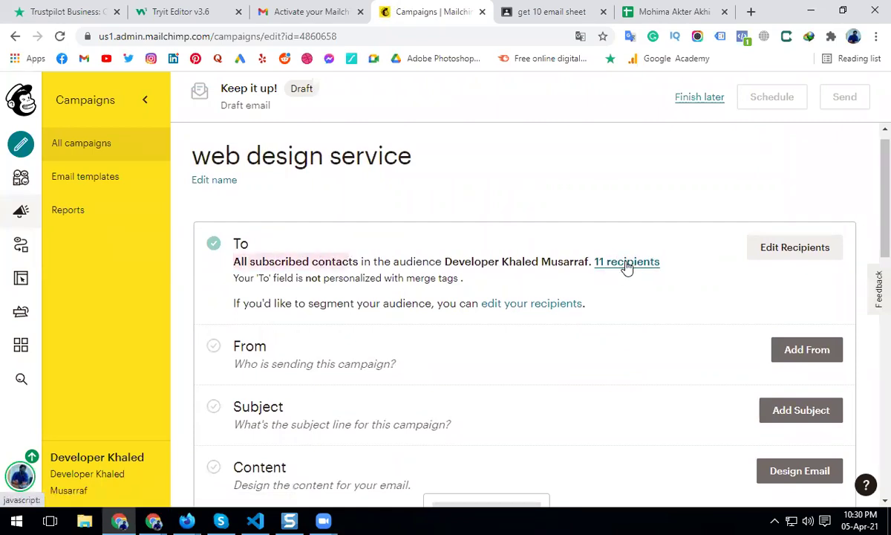
pyautogui.scroll(-1, 430, 320)
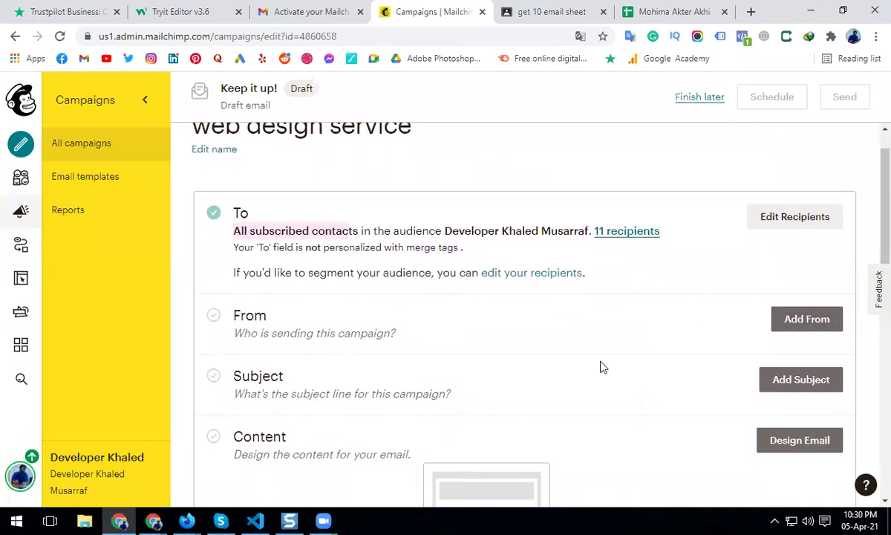
# Add the campaign's From details, keeping the prefilled sender name and email address, and save them.
pyautogui.click(799, 321)
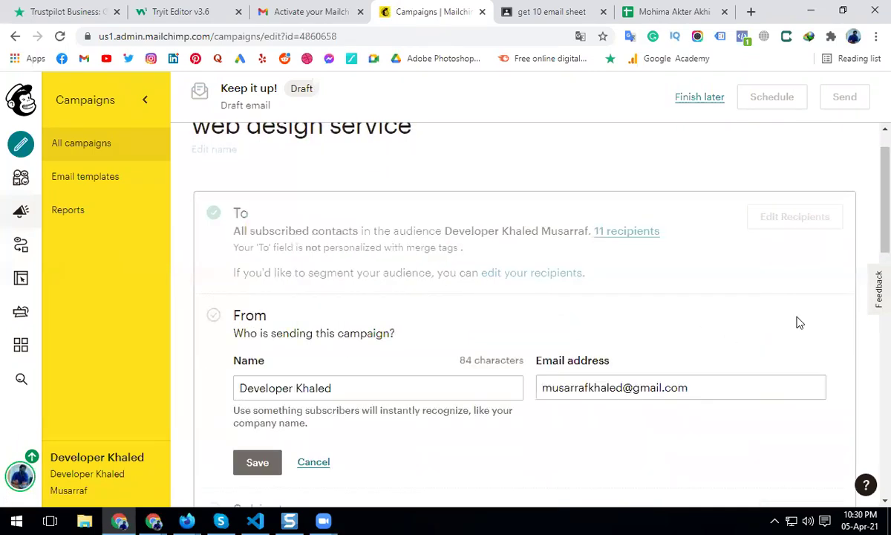
pyautogui.click(301, 388)
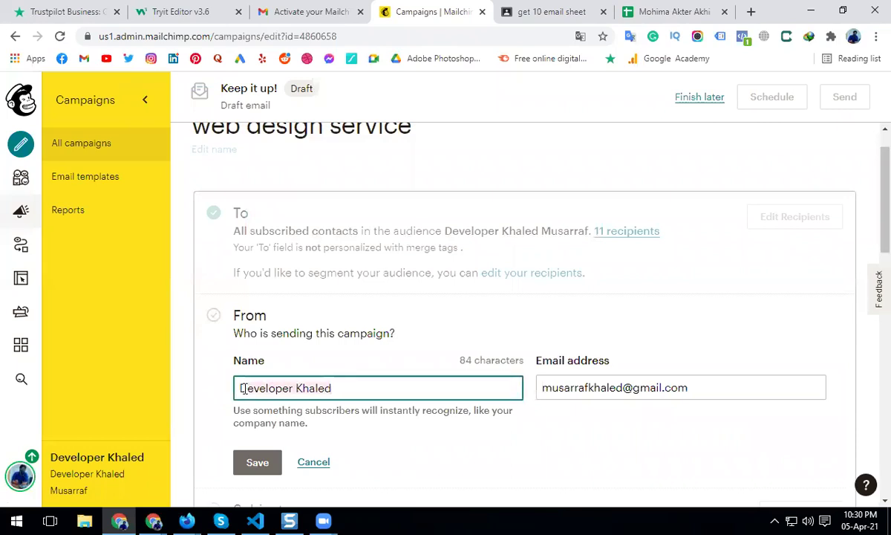
pyautogui.moveTo(682, 380); pyautogui.dragTo(537, 381)
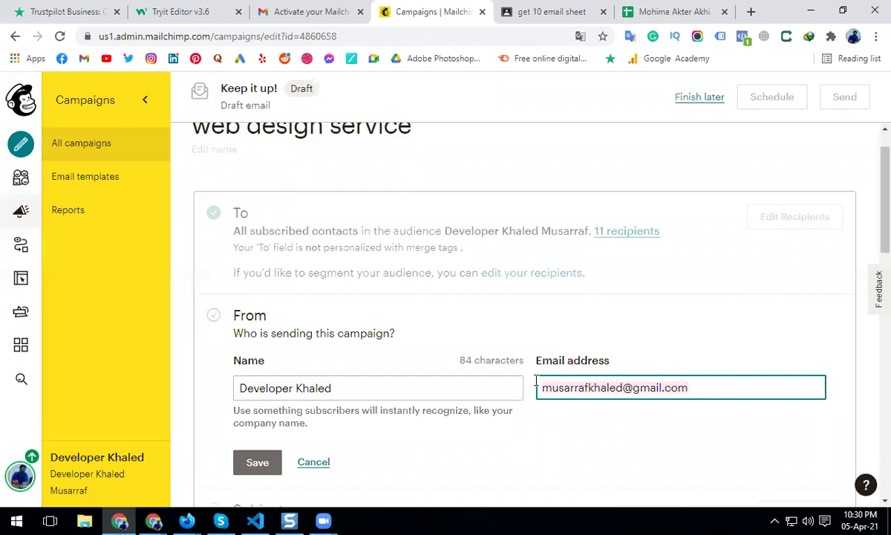
pyautogui.click(257, 471)
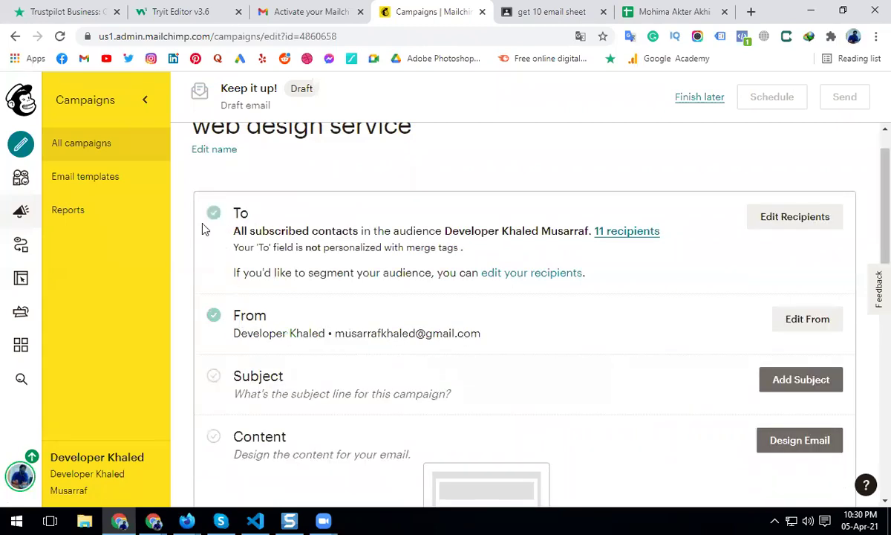
# Switch to the Gmail inbox to examine how sender names and subject lines are displayed, and return to the Mailchimp campaign draft.
pyautogui.scroll(-1, 260, 342)
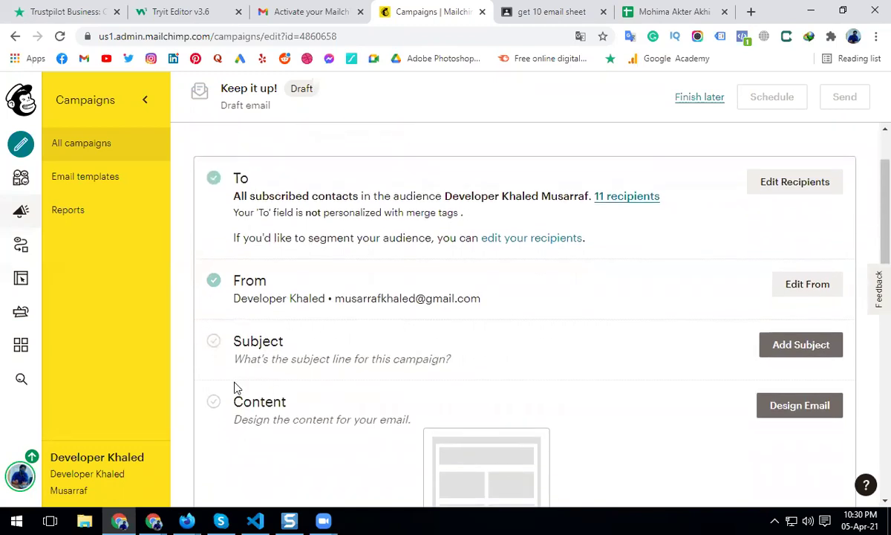
pyautogui.click(300, 13)
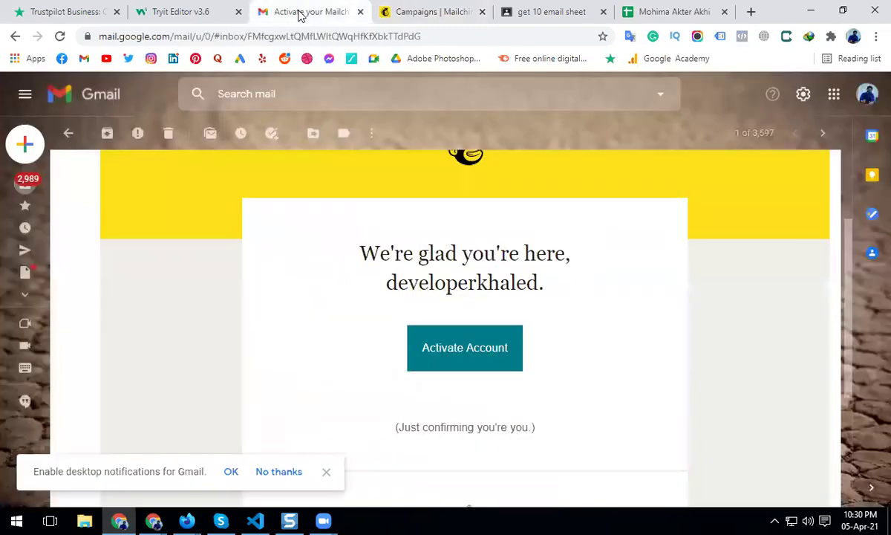
pyautogui.moveTo(35, 154)
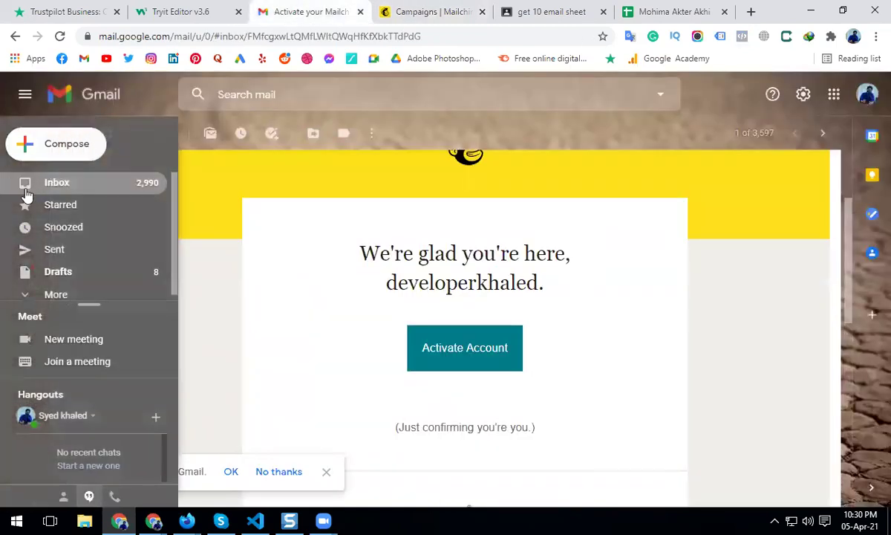
pyautogui.click(37, 179)
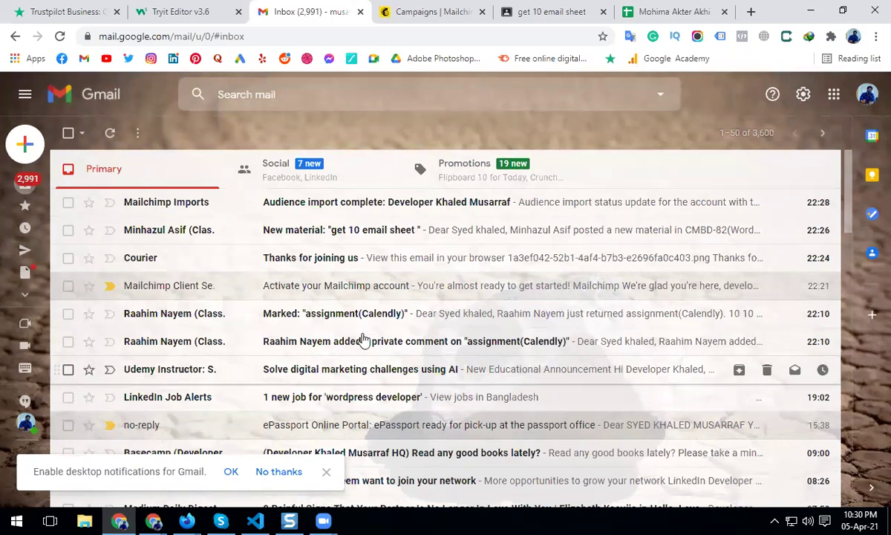
pyautogui.click(417, 15)
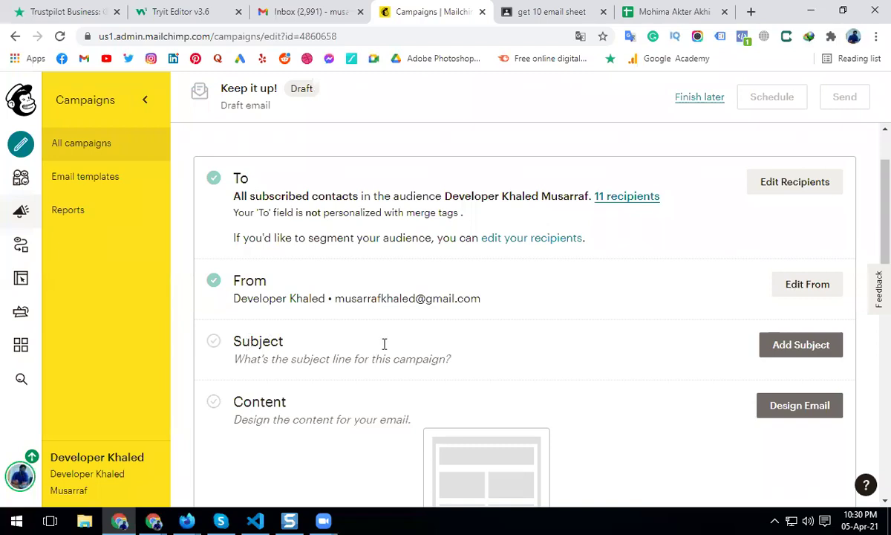
# Open the campaign's Subject section and start the subject line with "web design aud".
pyautogui.click(775, 355)
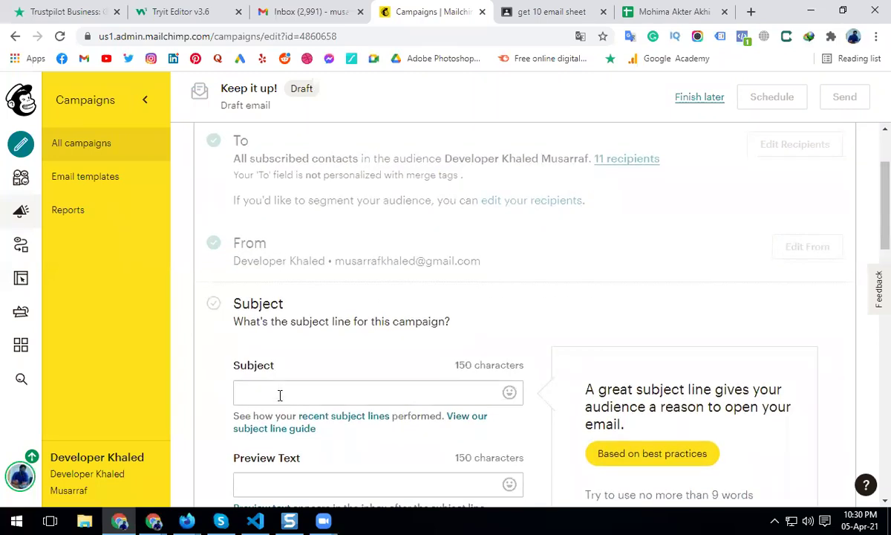
pyautogui.click(280, 394)
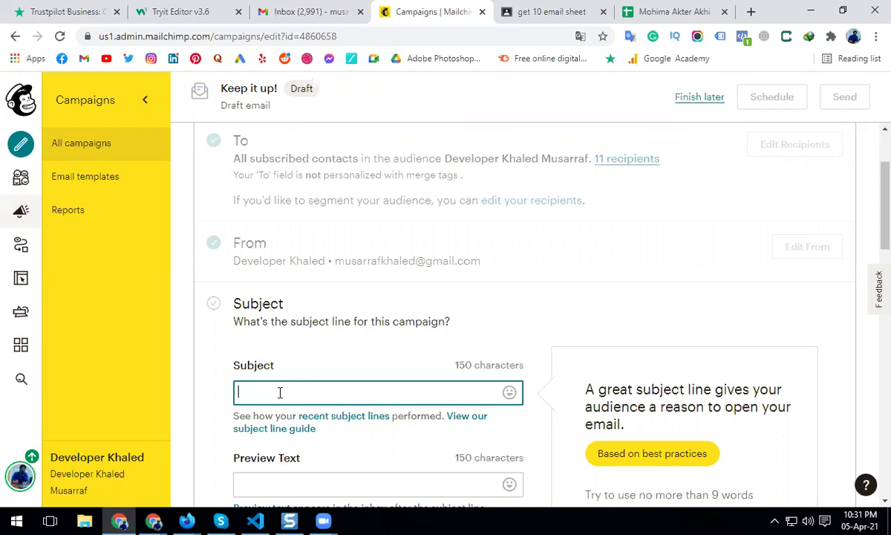
pyautogui.write('web desi')
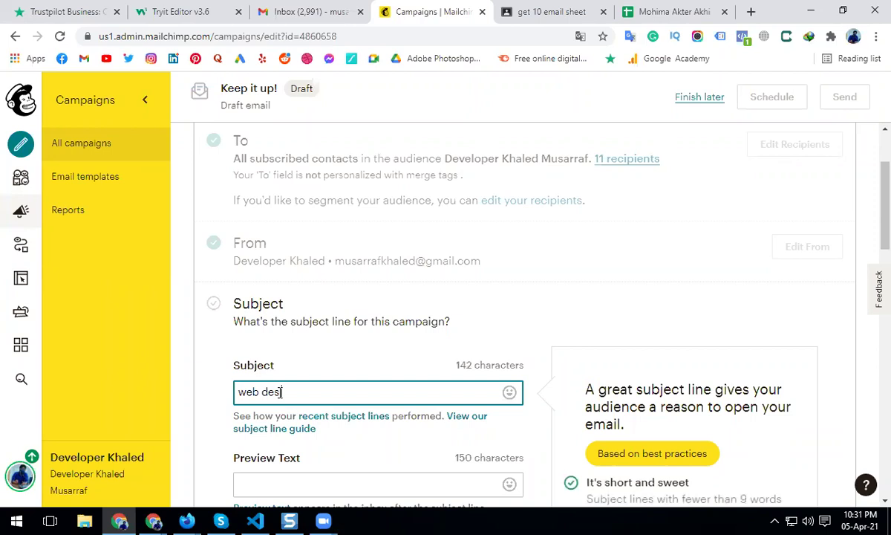
pyautogui.press('BackSpace')
pyautogui.write('ign aud')
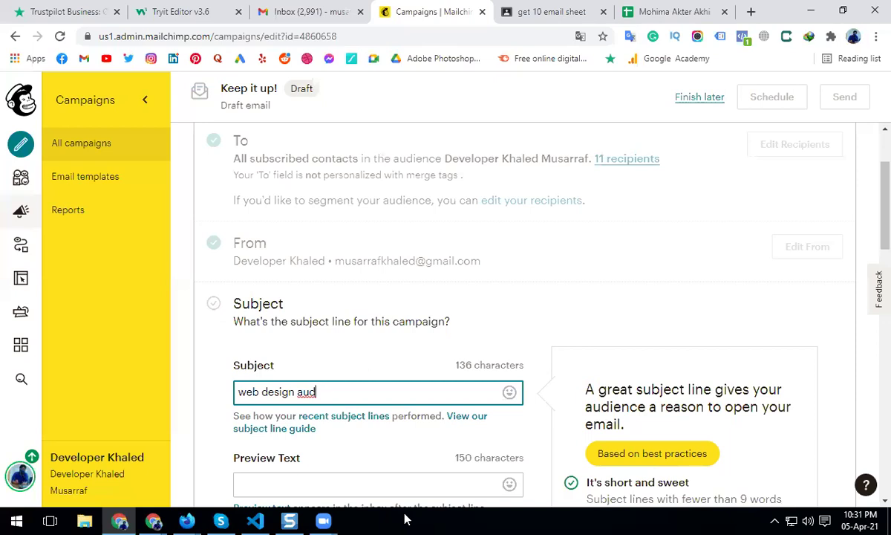
# Search Google for "email smap checker" in a separate browser page and return to the Mailchimp campaign draft.
pyautogui.click(752, 13)
pyautogui.write('e')
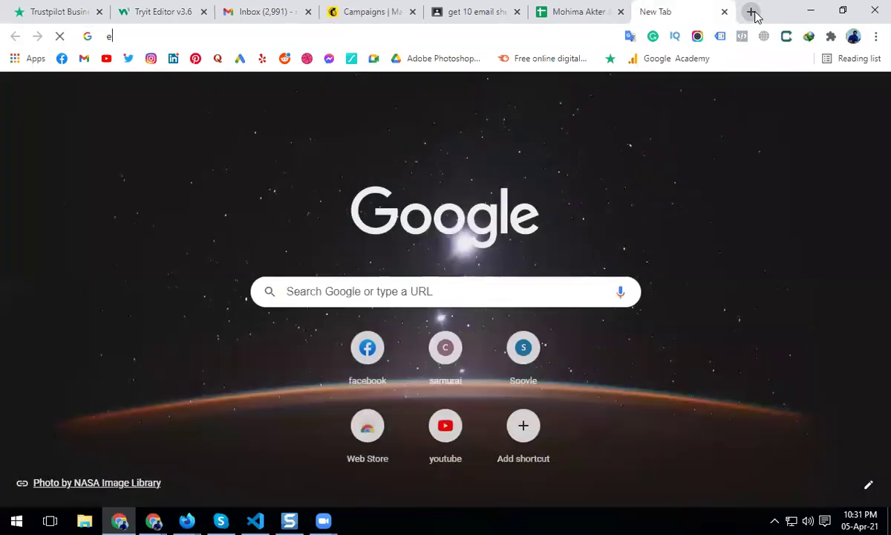
pyautogui.write('mail smap c')
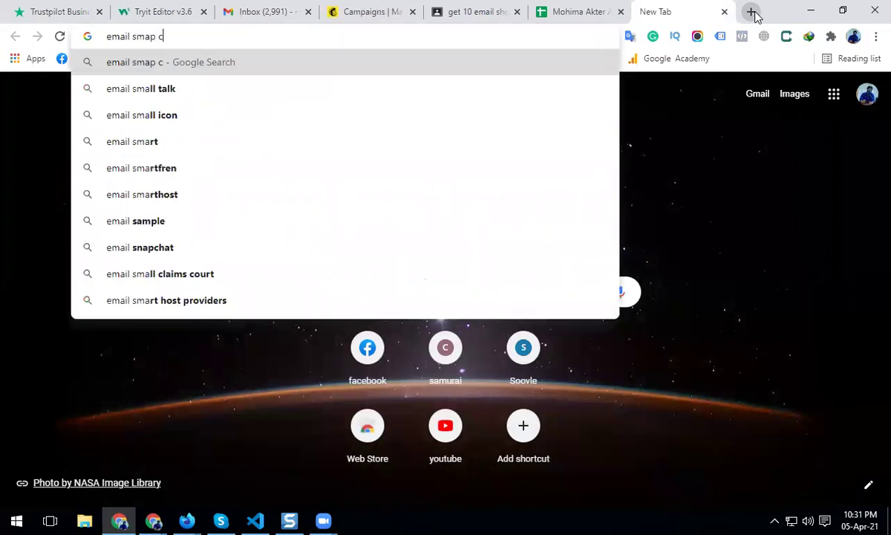
pyautogui.write('hecker')
pyautogui.press('Return')
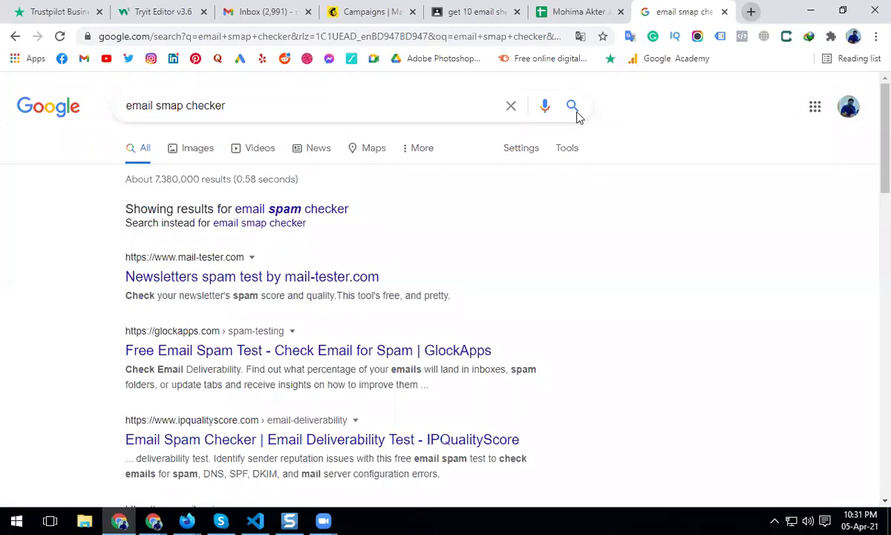
pyautogui.click(359, 19)
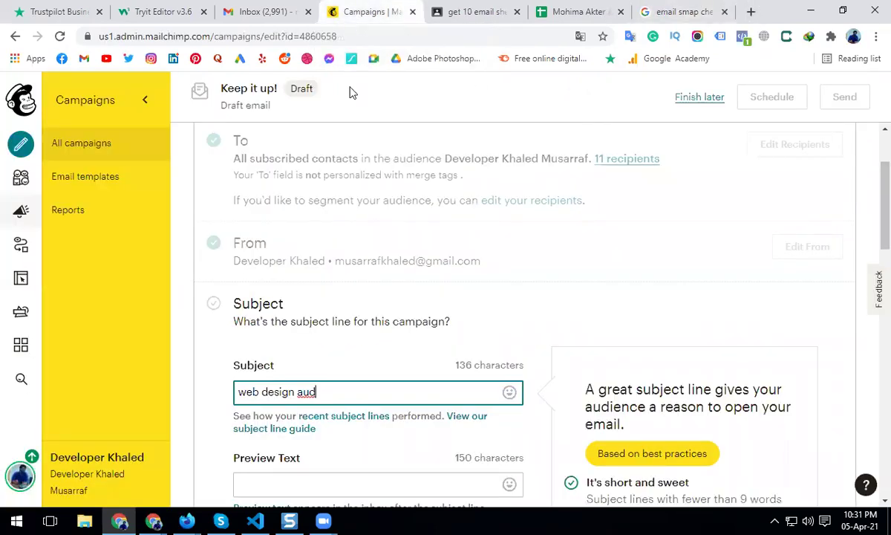
# Complete the word "audit" in the subject line and reword the line to "web site audit".
pyautogui.scroll(-3, 420, 266)
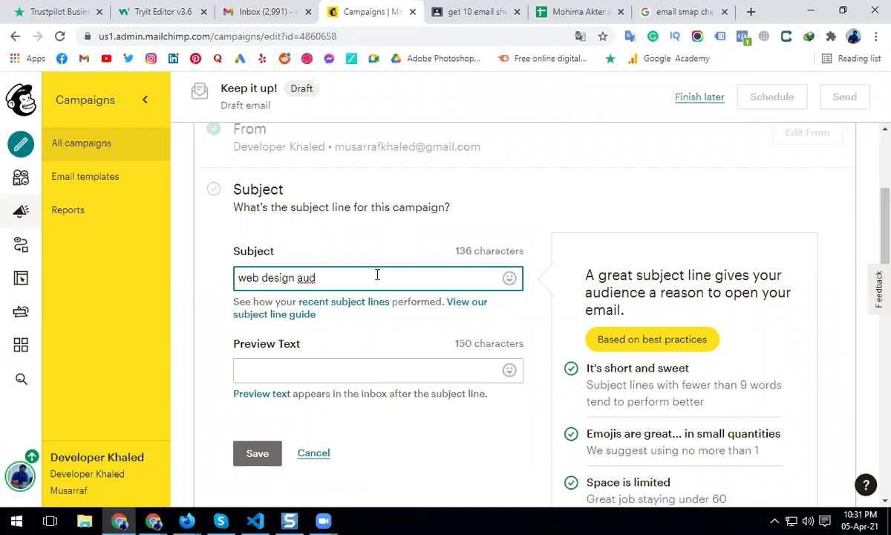
pyautogui.write('it')
pyautogui.write('and')
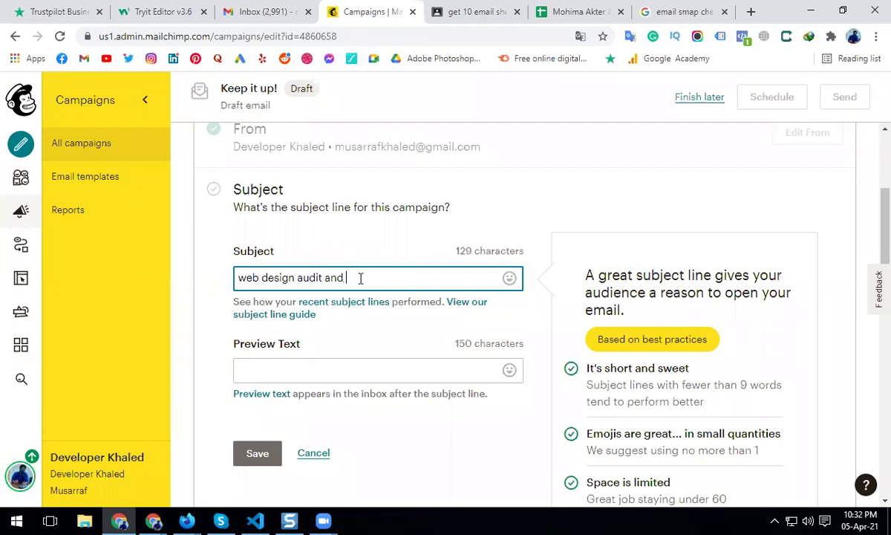
pyautogui.press('BackSpace')
pyautogui.press('BackSpace')
pyautogui.press('BackSpace')
pyautogui.press('BackSpace')
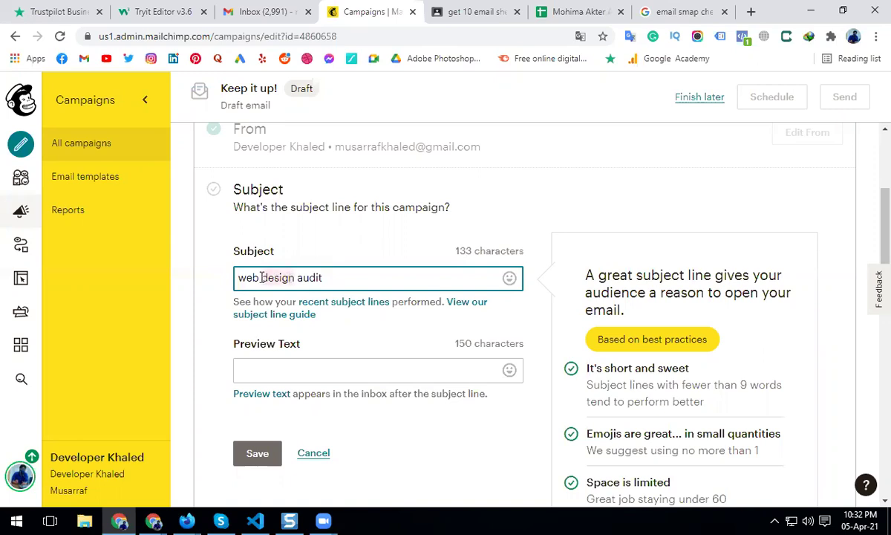
pyautogui.write('site')
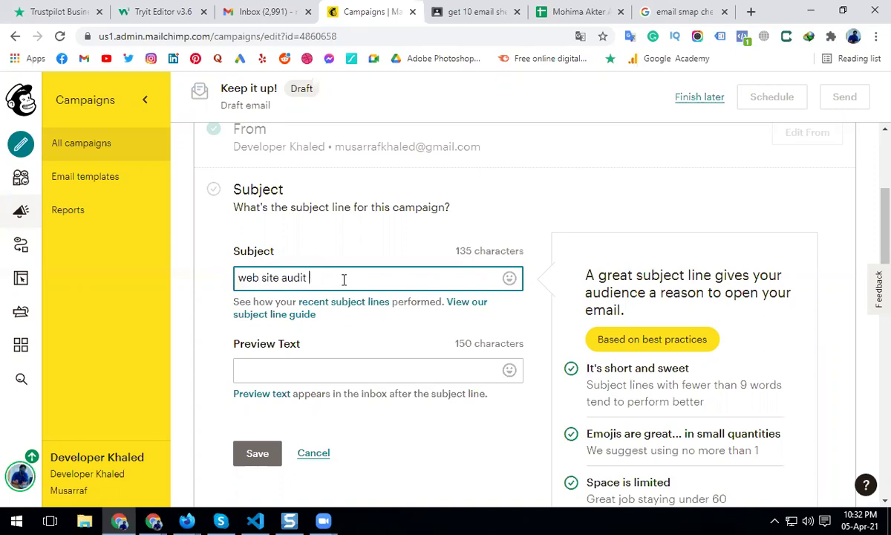
# Extend the subject line to "web site audit for last 3 days" and save it without preview text.
pyautogui.write('for last 3 days')
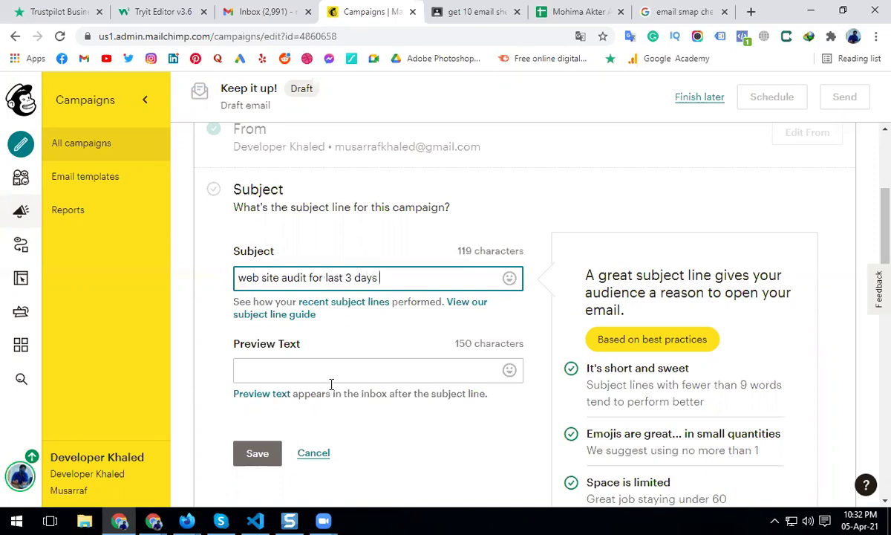
pyautogui.moveTo(325, 277); pyautogui.dragTo(382, 277)
pyautogui.click(373, 229)
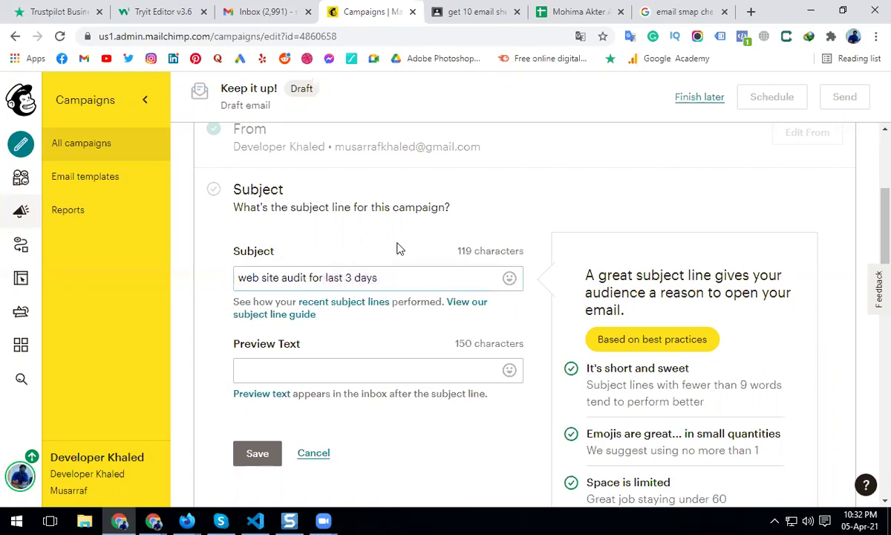
pyautogui.moveTo(405, 283); pyautogui.dragTo(225, 281)
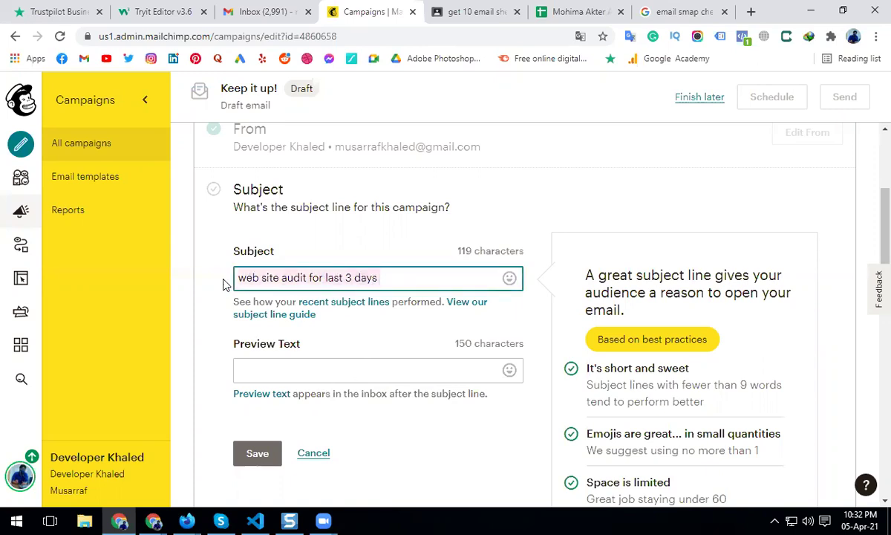
pyautogui.click(257, 453)
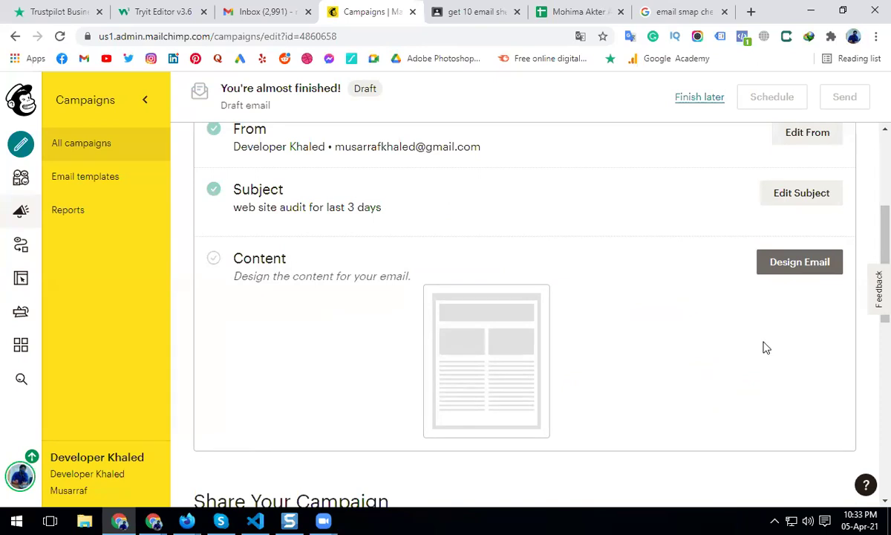
# Start designing the campaign's email content with the Classic Builder.
pyautogui.click(798, 269)
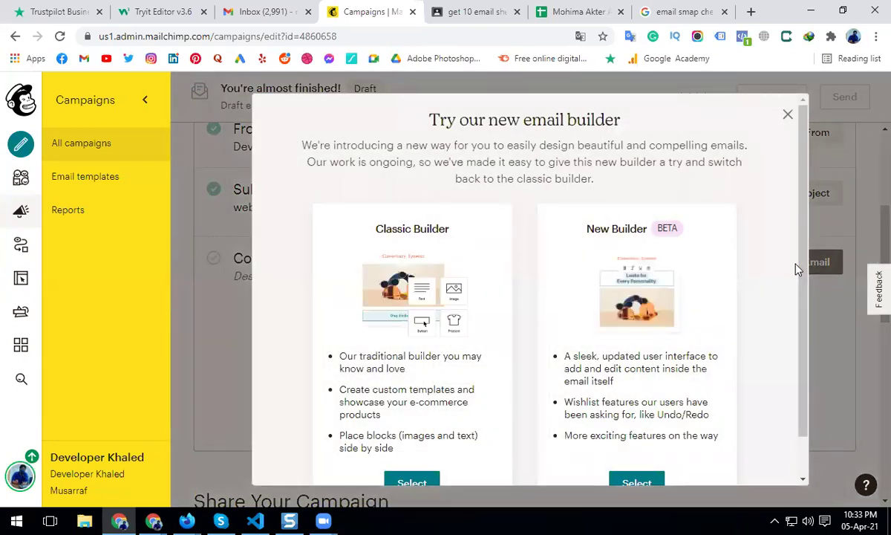
pyautogui.scroll(-1, 499, 298)
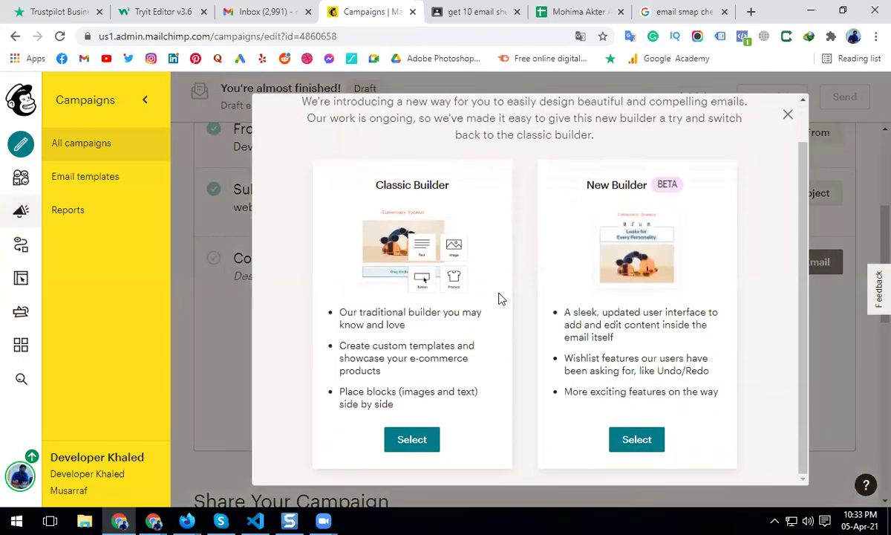
pyautogui.click(409, 443)
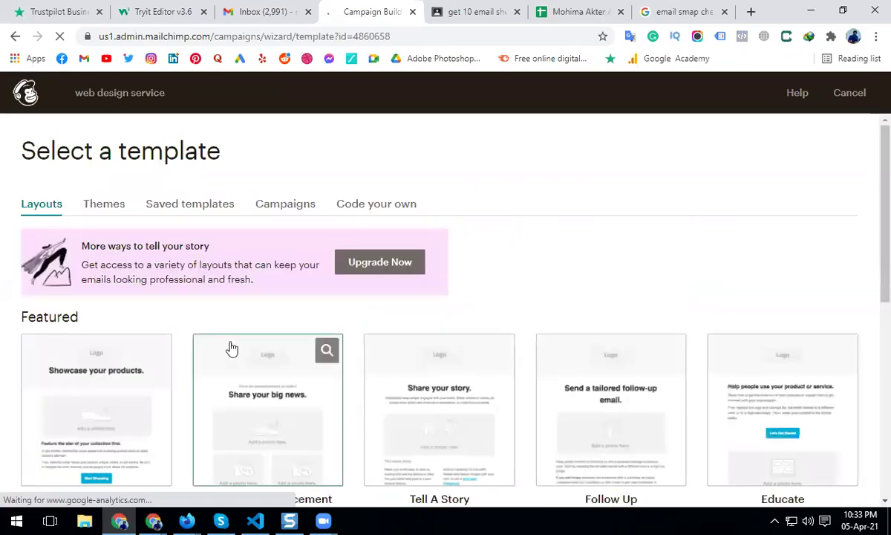
# Examine the code-your-own template options, including Import from URL and Paste in code.
pyautogui.click(372, 209)
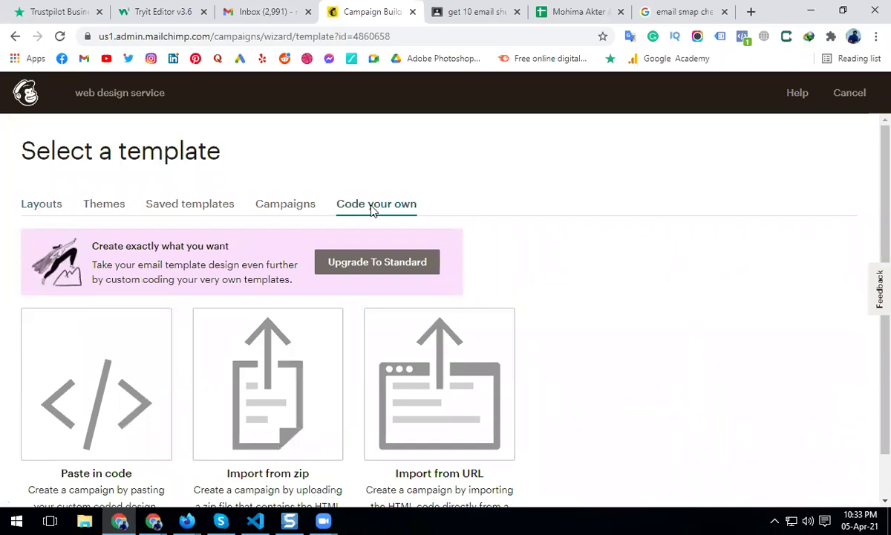
pyautogui.moveTo(424, 379)
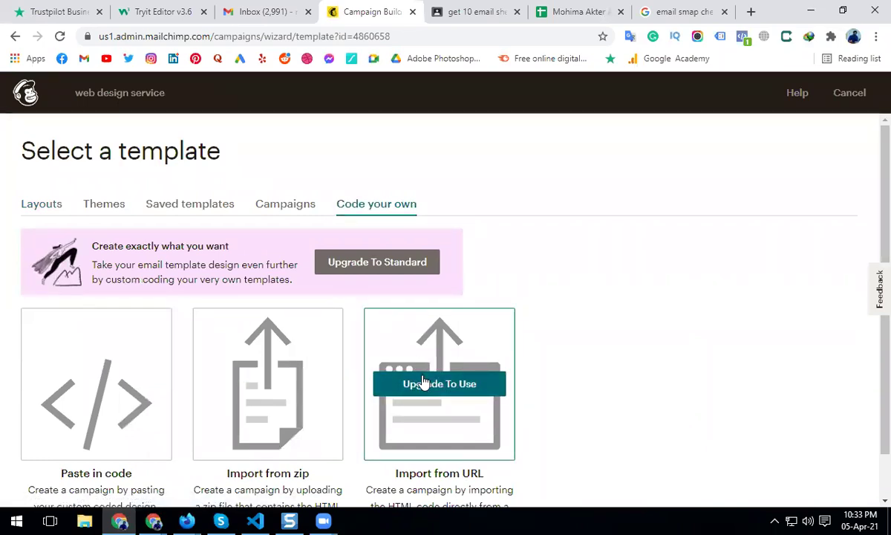
pyautogui.moveTo(161, 408)
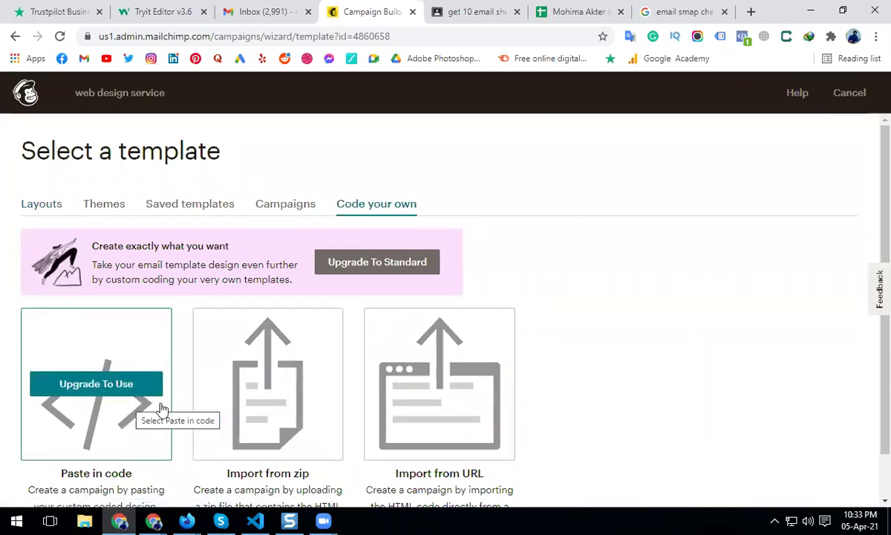
# Browse the featured email themes and choose the Appointment Reminder theme as the campaign's template.
pyautogui.click(121, 213)
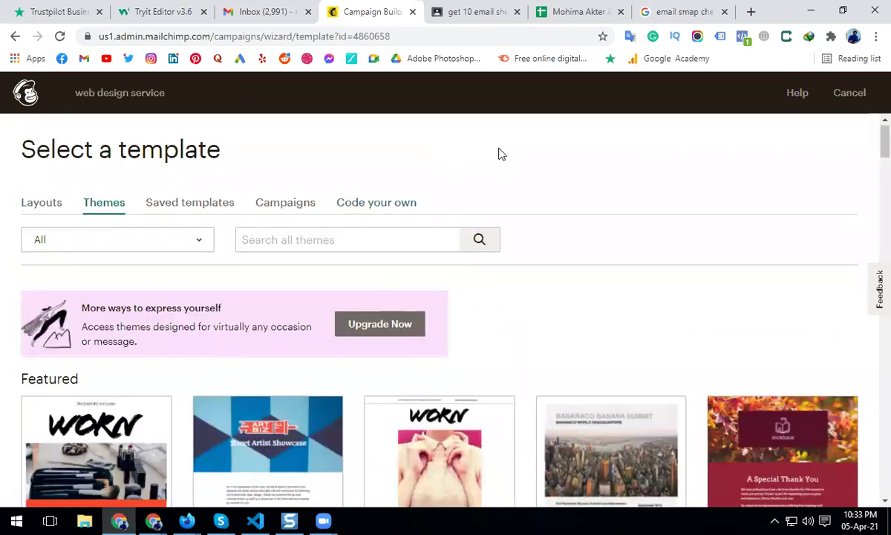
pyautogui.scroll(-4, 498, 153)
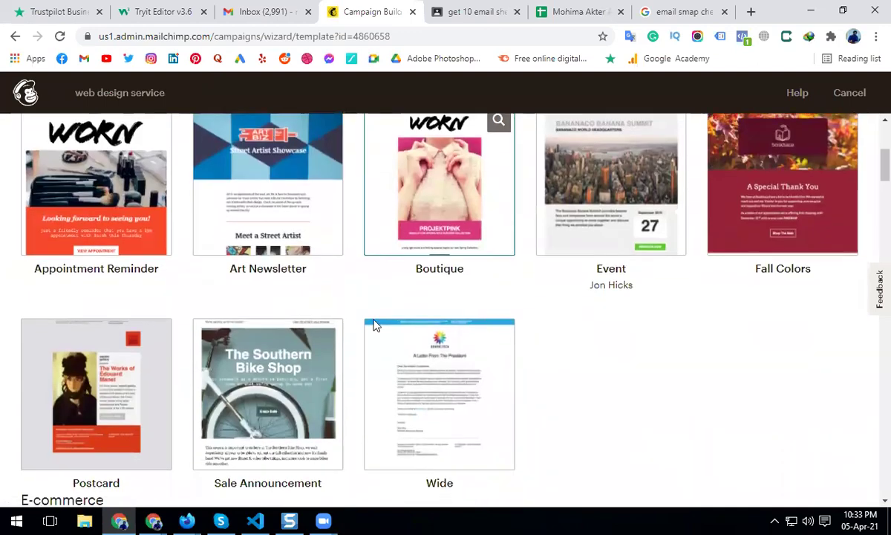
pyautogui.scroll(1, 371, 325)
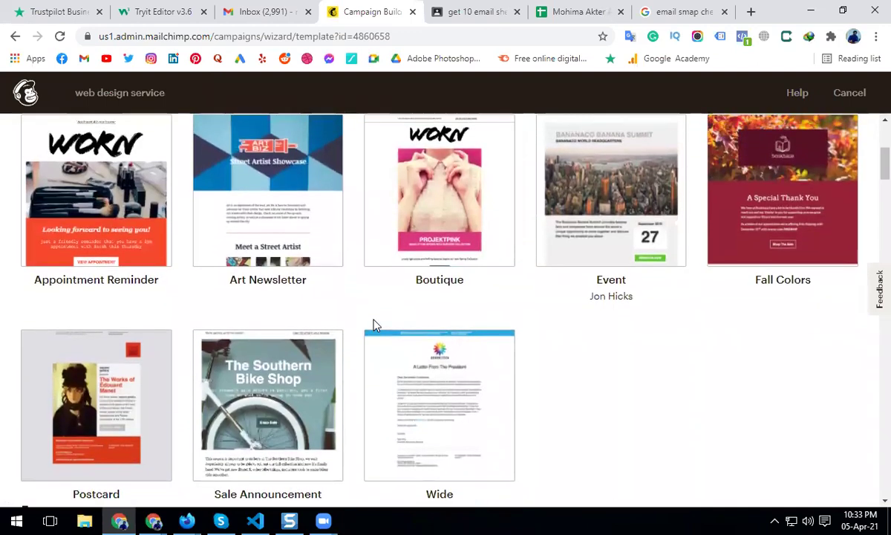
pyautogui.click(102, 222)
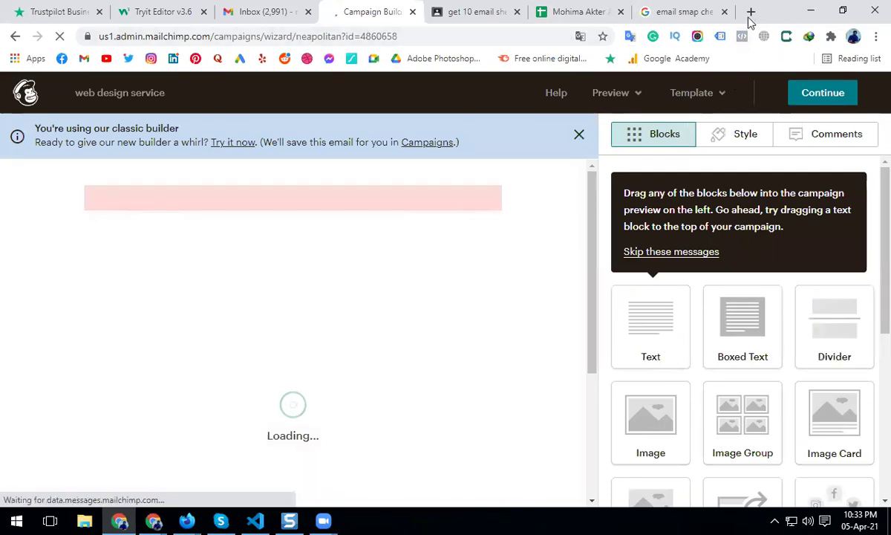
# Search Google Images for "web design audit banner" in a new browser tab.
pyautogui.click(749, 16)
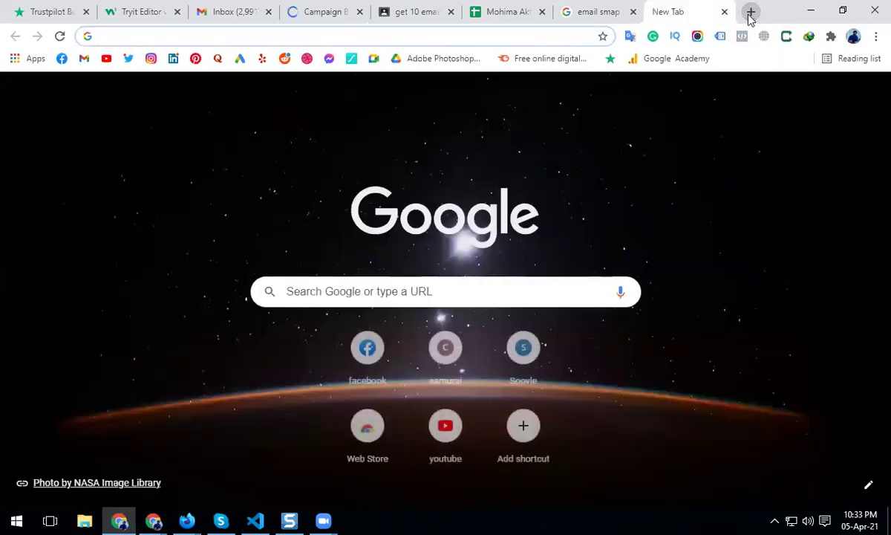
pyautogui.write('web design audit banner')
pyautogui.press('Return')
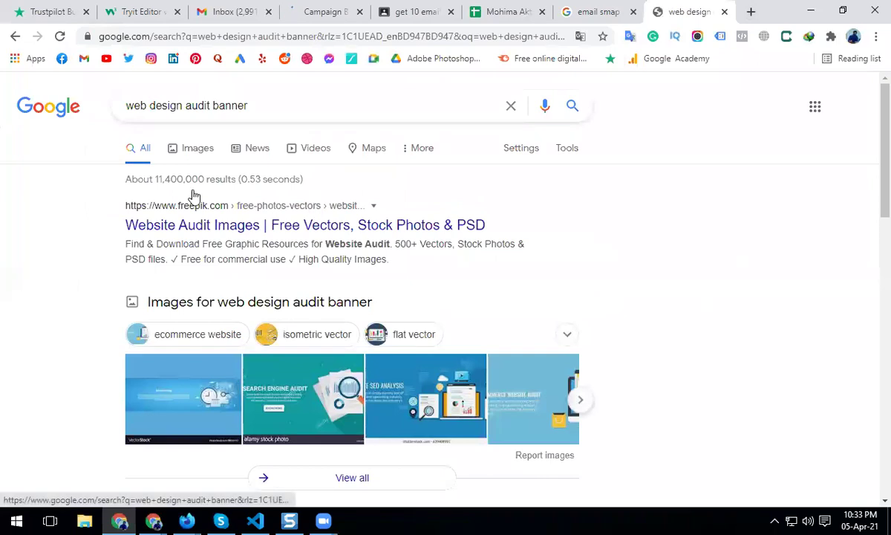
pyautogui.click(196, 149)
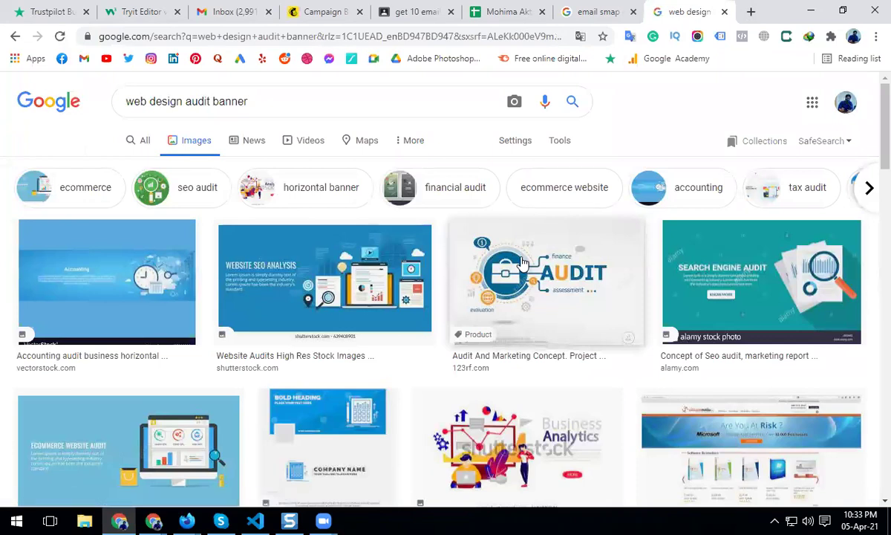
# Save the 123RF audit and marketing concept image to the Downloads folder as web.jpg.
pyautogui.click(524, 262)
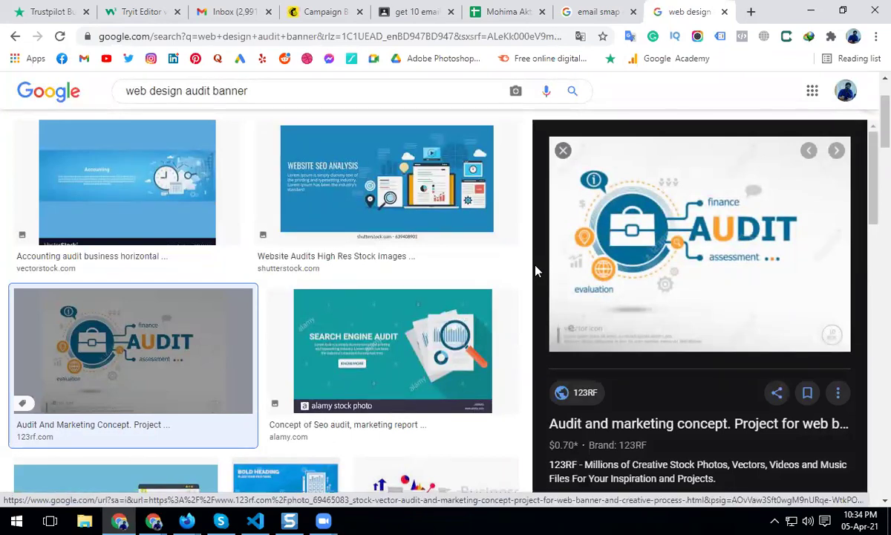
pyautogui.rightClick(754, 273)
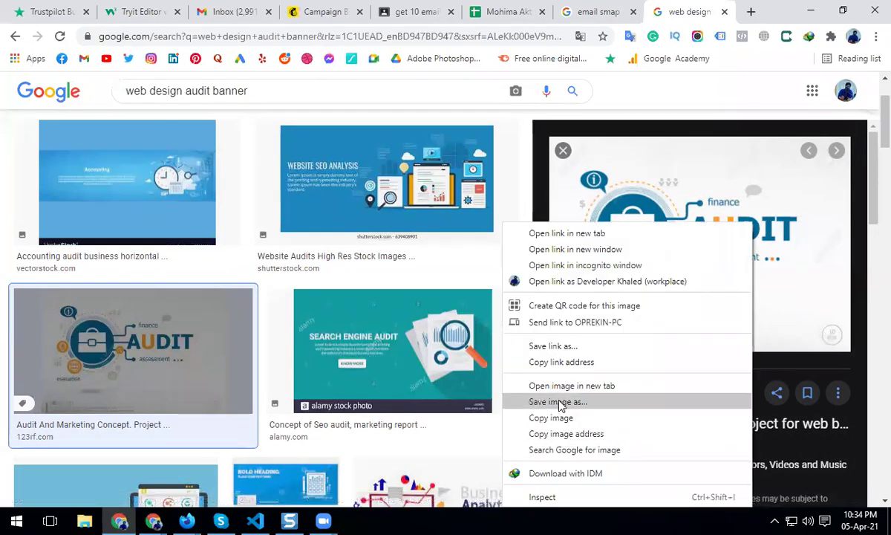
pyautogui.click(561, 402)
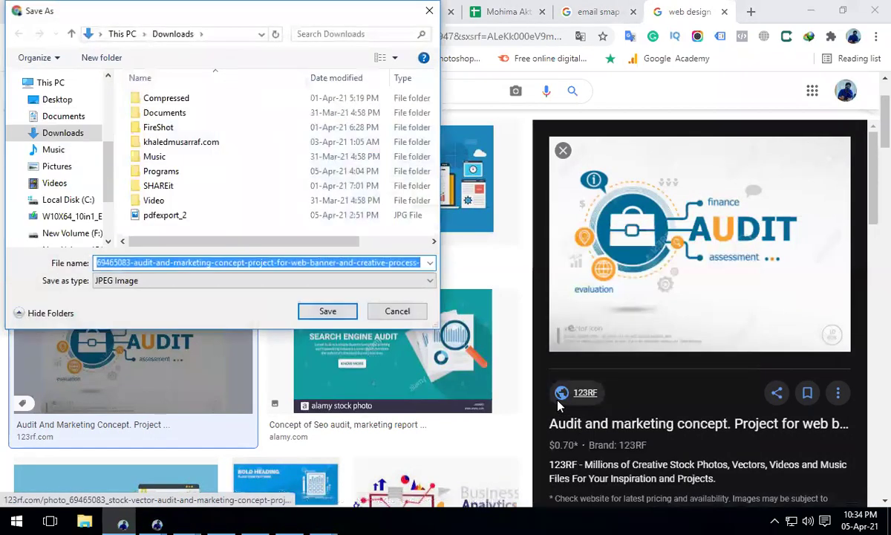
pyautogui.write('we')
pyautogui.press('Return')
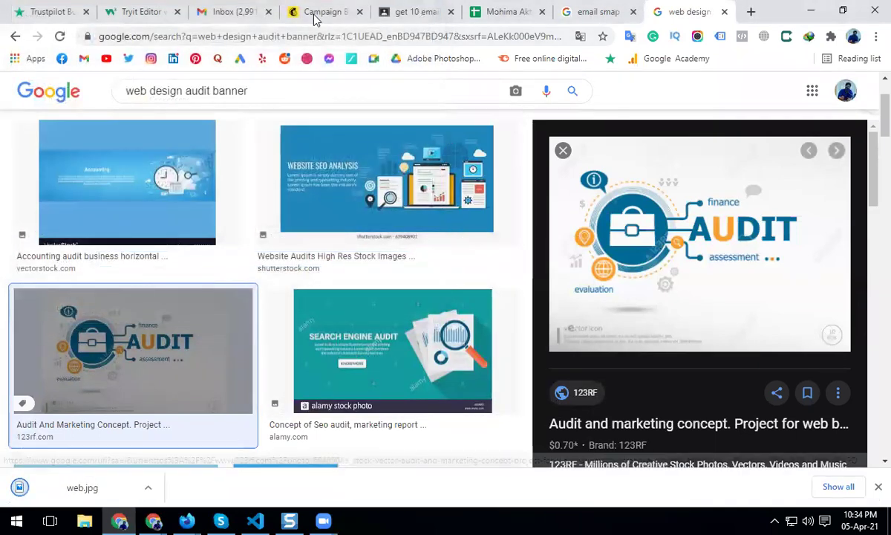
# Switch to the Mailchimp campaign, edit the WORN logo image block and open the Content Studio to replace its image.
pyautogui.click(315, 15)
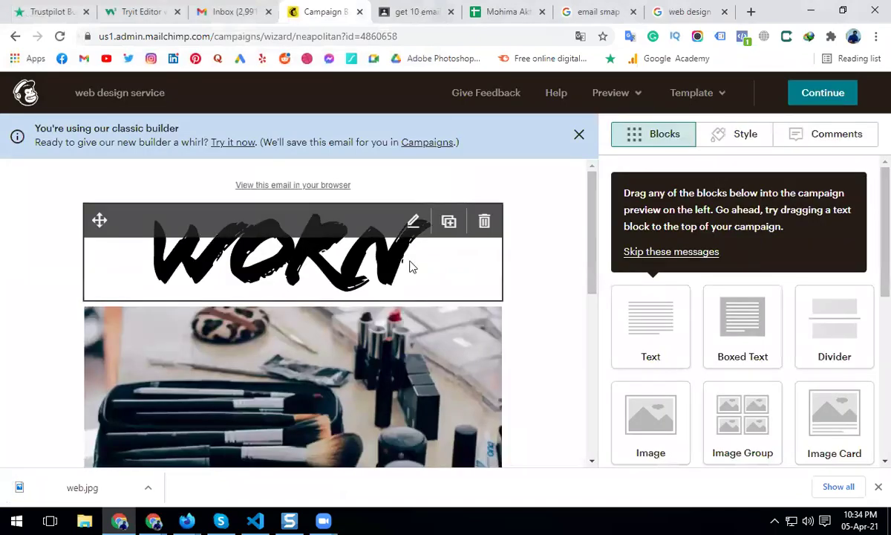
pyautogui.click(413, 223)
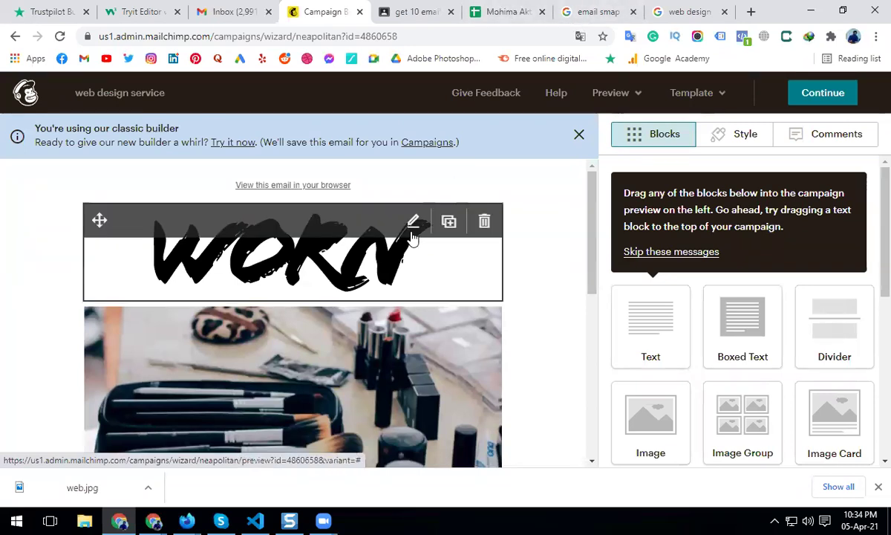
pyautogui.click(413, 232)
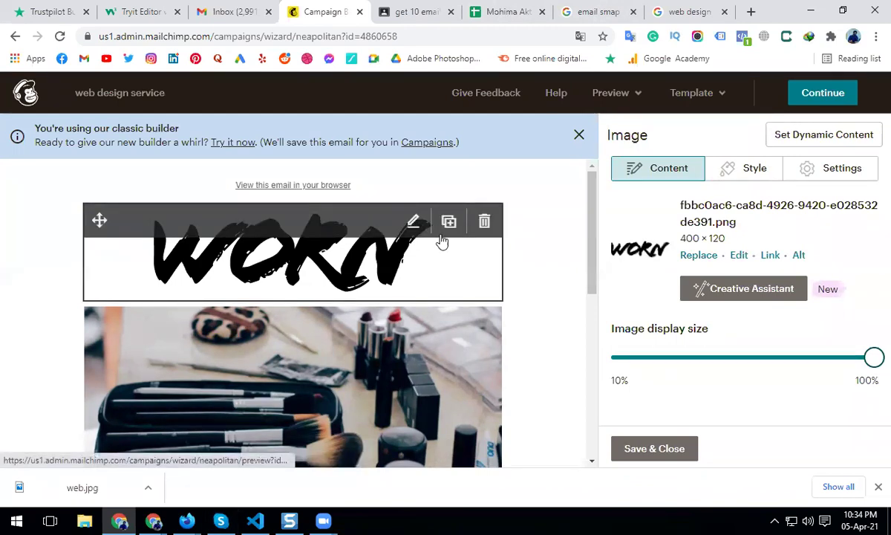
pyautogui.click(719, 291)
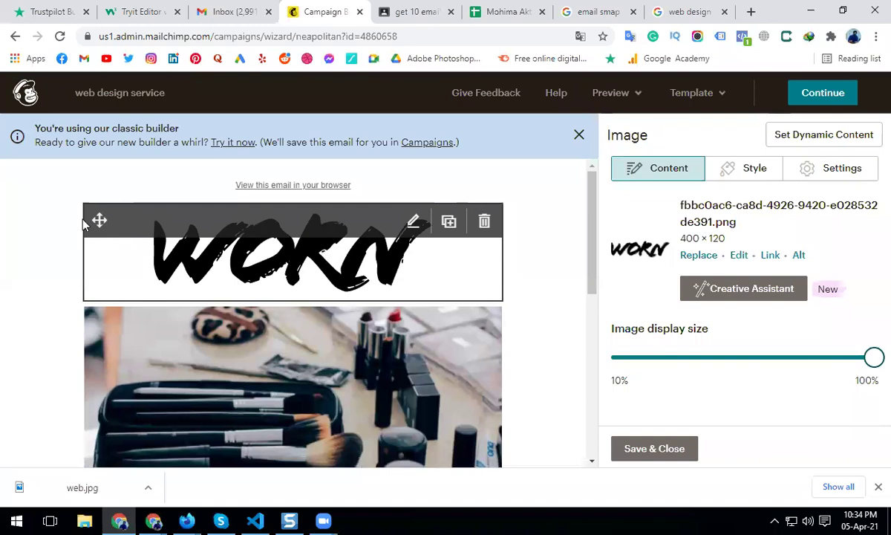
pyautogui.click(699, 255)
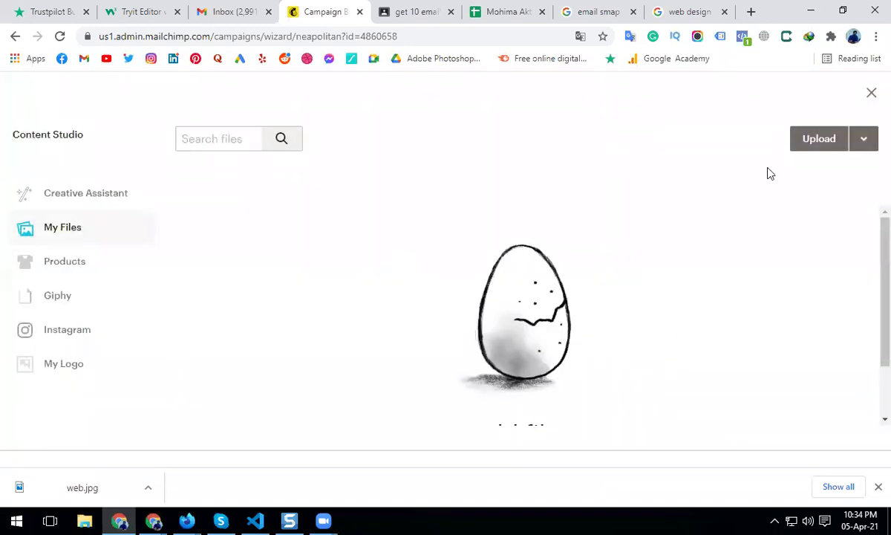
# Start a file upload and look for a suitable image on drives F: and G:, the Desktop and in Documents.
pyautogui.click(804, 142)
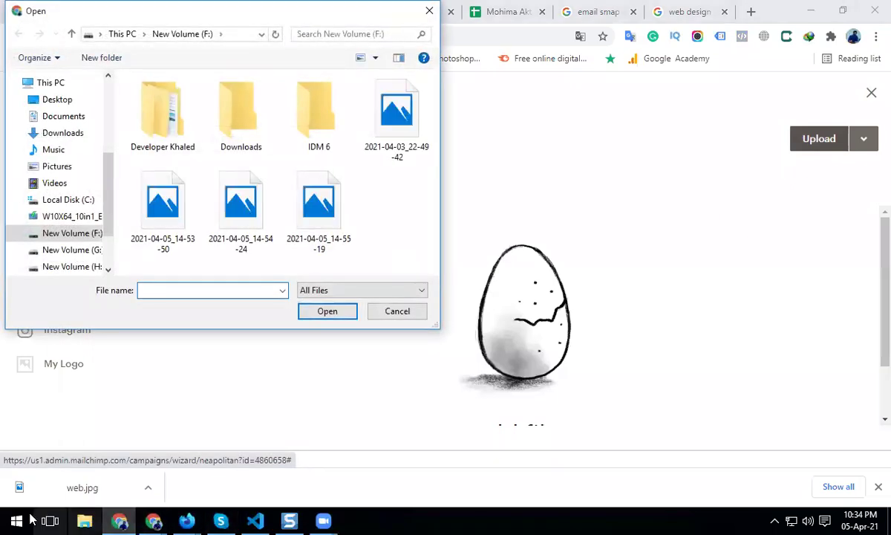
pyautogui.doubleClick(183, 136)
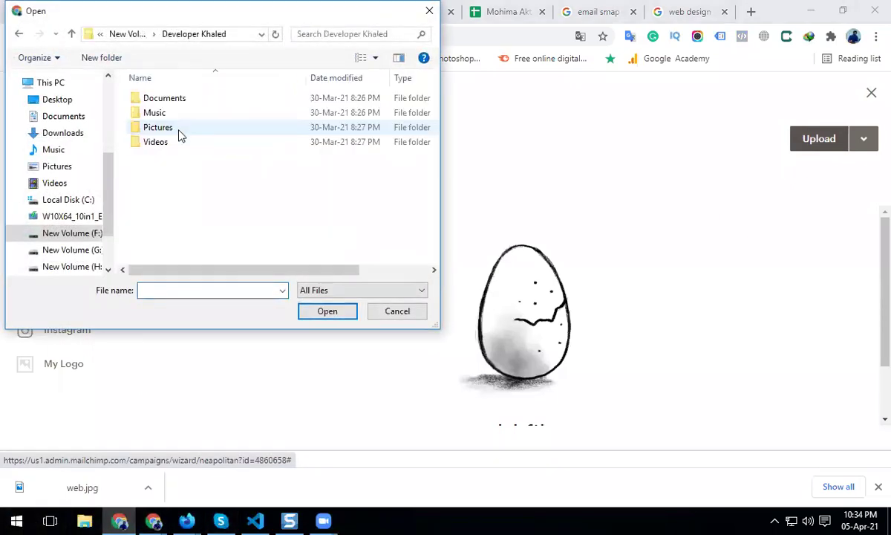
pyautogui.click(161, 131)
pyautogui.doubleClick(162, 131)
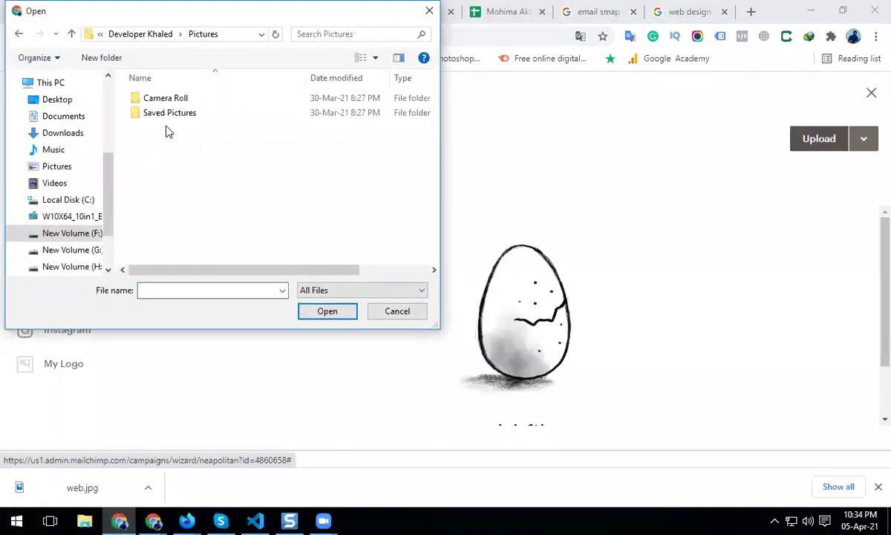
pyautogui.click(19, 35)
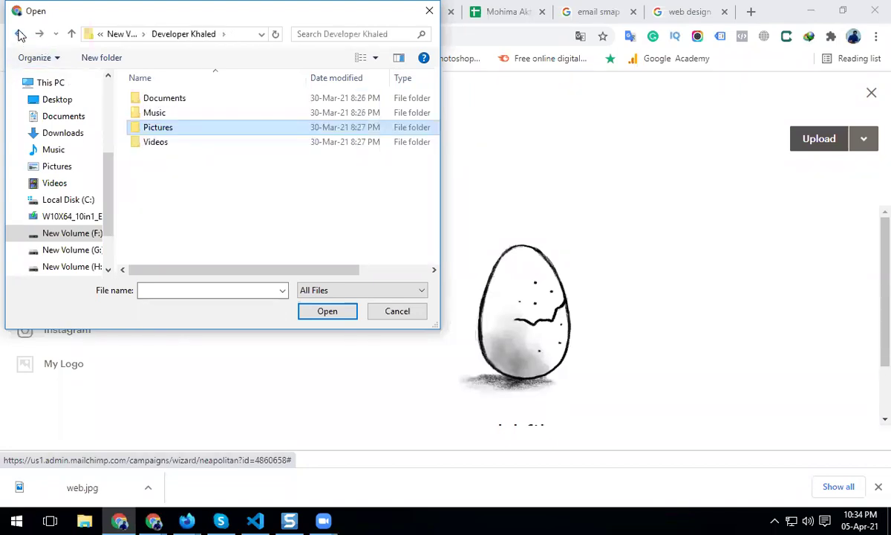
pyautogui.click(18, 34)
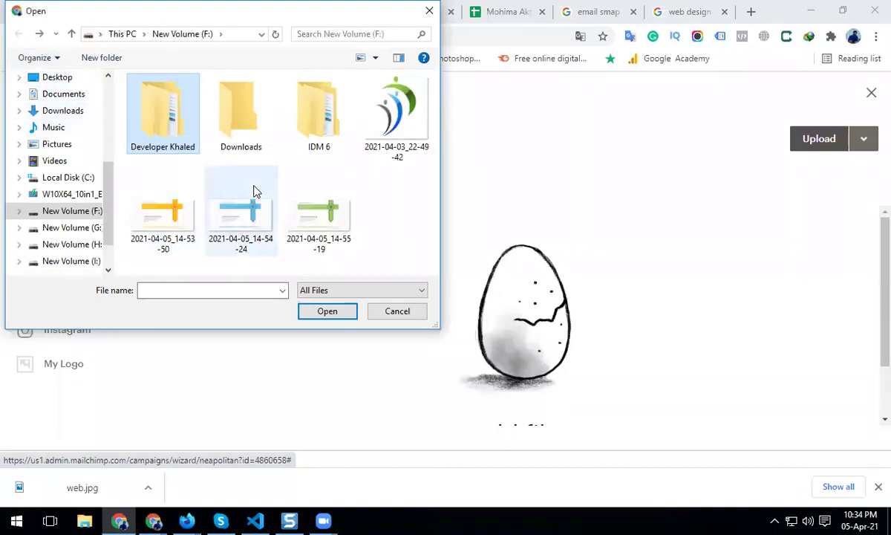
pyautogui.doubleClick(251, 139)
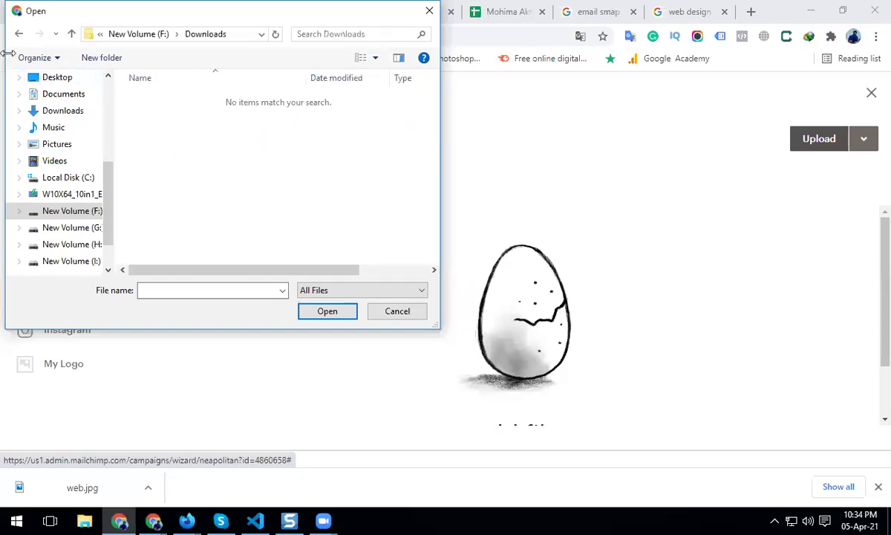
pyautogui.click(18, 34)
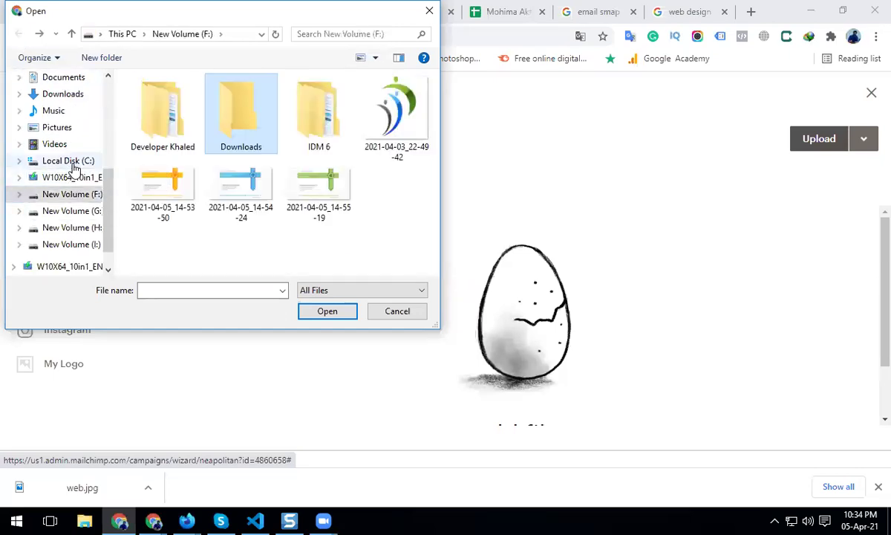
pyautogui.scroll(1, 63, 156)
pyautogui.click(51, 82)
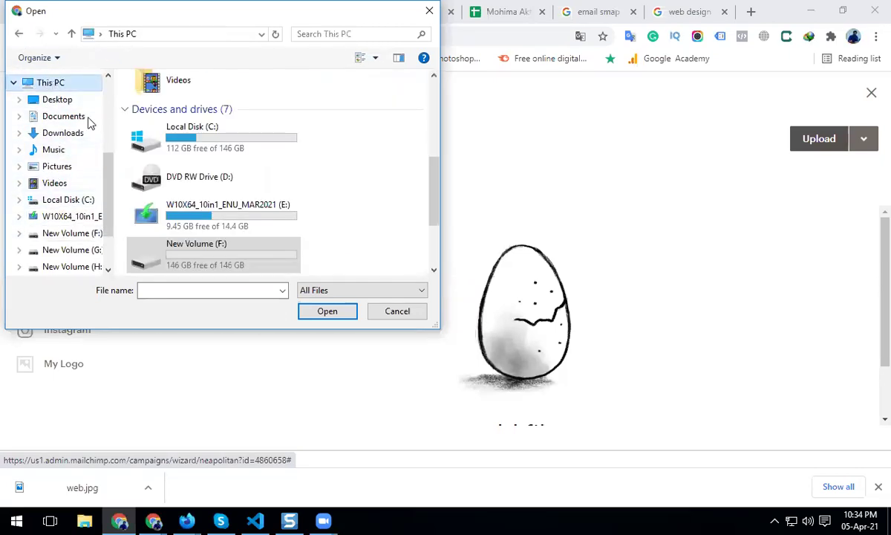
pyautogui.scroll(-3, 195, 175)
pyautogui.scroll(2, 194, 186)
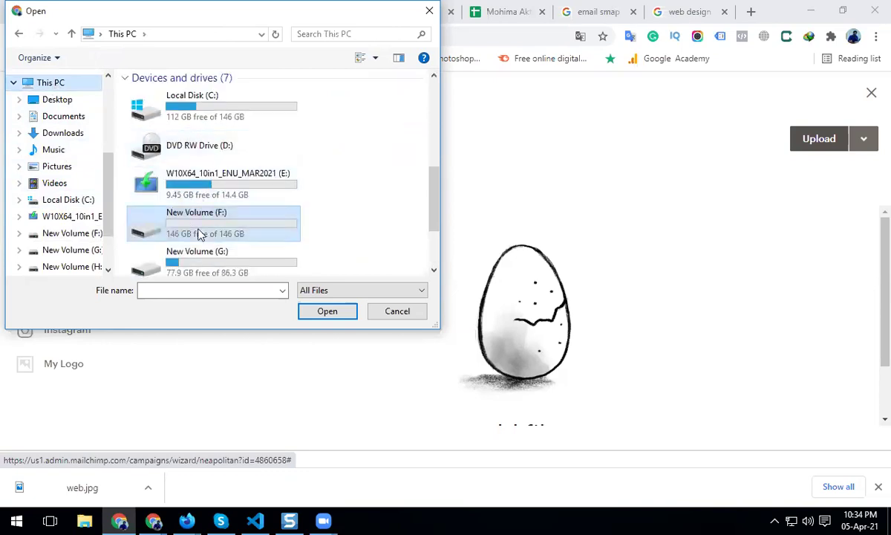
pyautogui.doubleClick(202, 256)
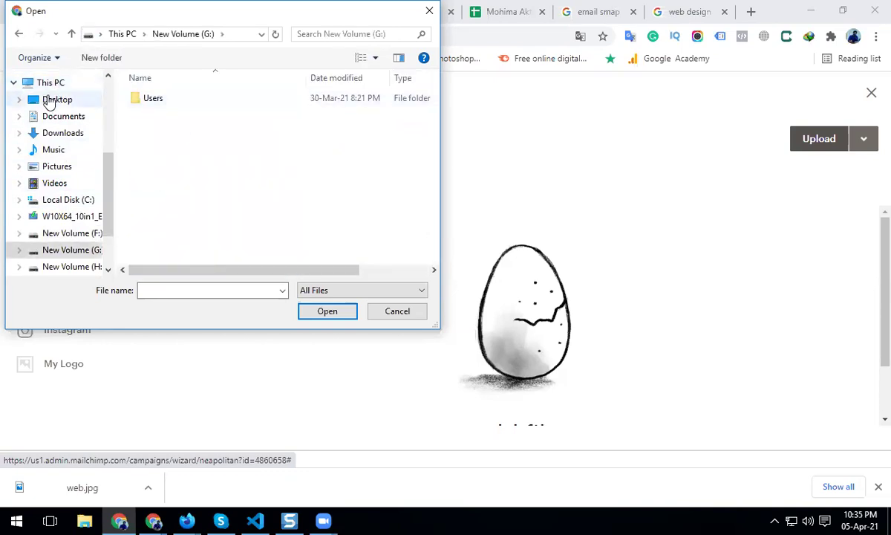
pyautogui.click(50, 98)
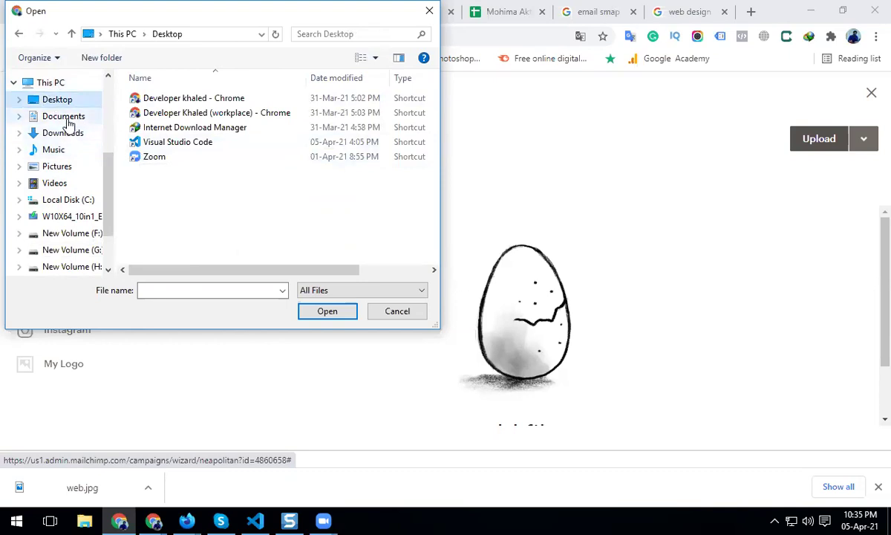
pyautogui.click(67, 117)
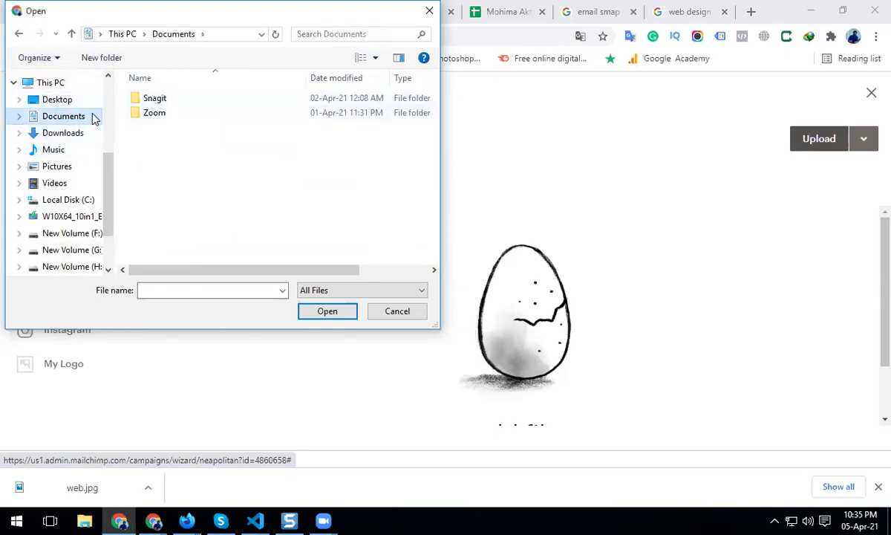
# Upload the portrait photo from the Redmi Note 8 Pro photo folder under Downloads in place of the WORN logo.
pyautogui.click(67, 134)
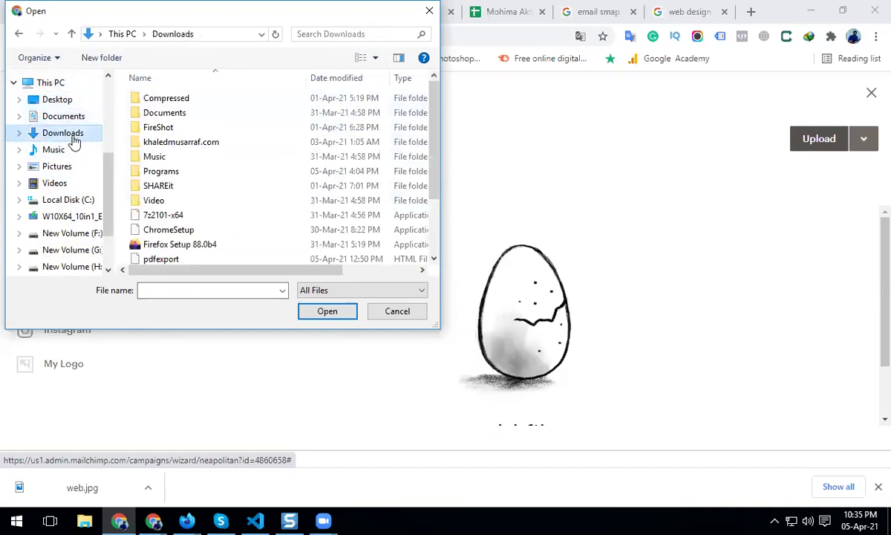
pyautogui.doubleClick(167, 186)
pyautogui.doubleClick(157, 113)
pyautogui.click(159, 130)
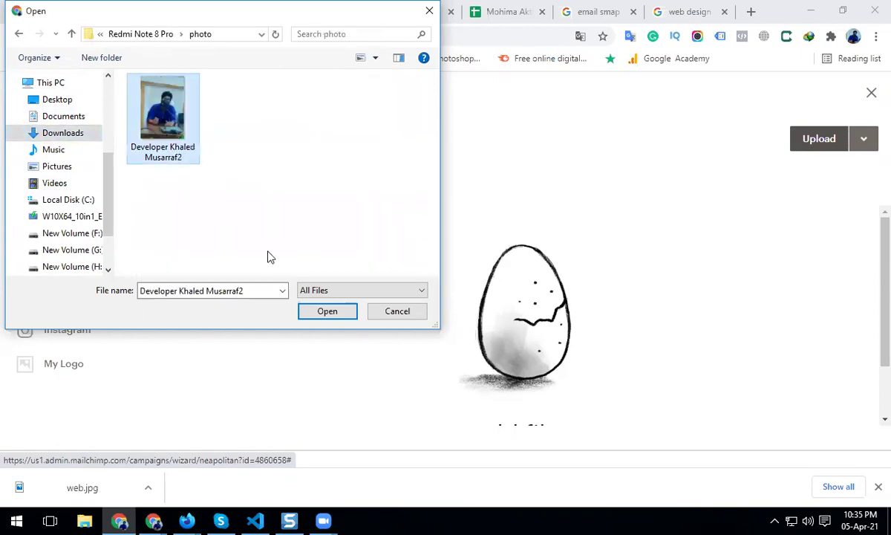
pyautogui.click(315, 311)
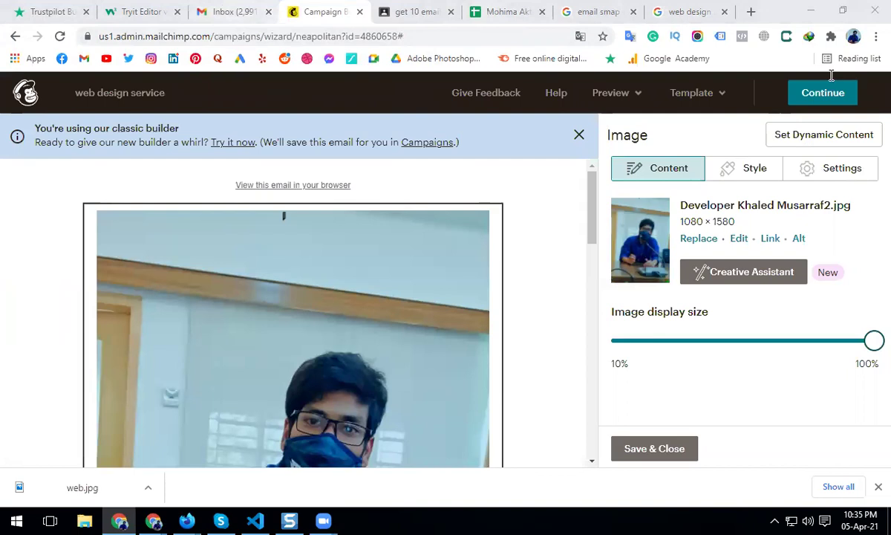
# Load the webbattalion.co website in the image search tab and return to the email in the Mailchimp campaign builder.
pyautogui.hotkey('ctrl', '9')
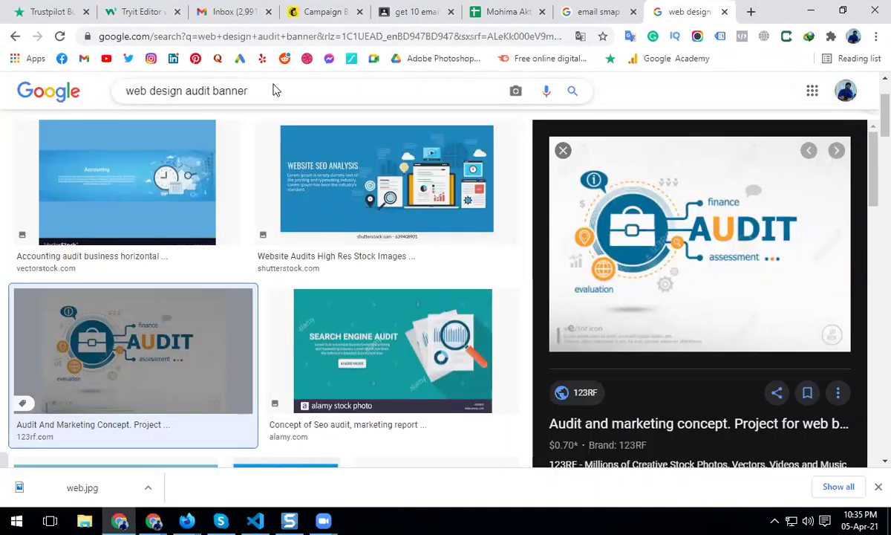
pyautogui.click(331, 35)
pyautogui.write('web')
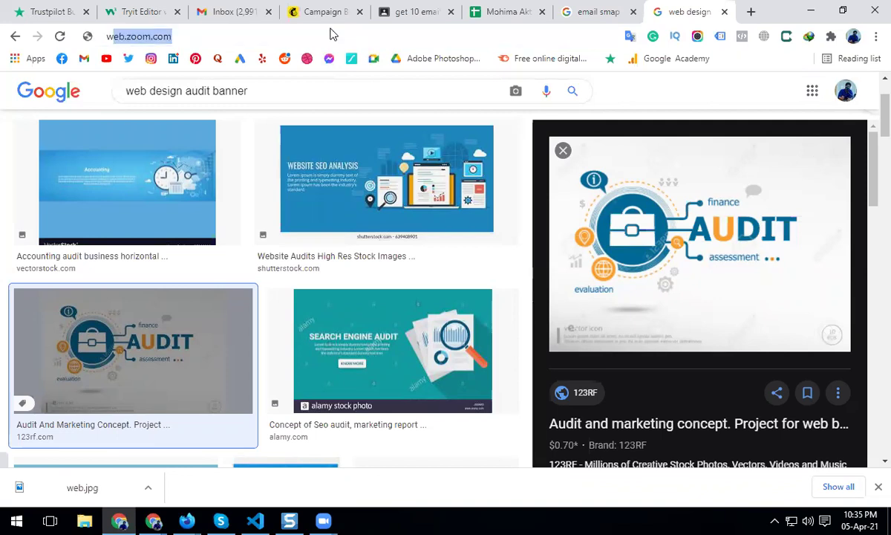
pyautogui.click(204, 9)
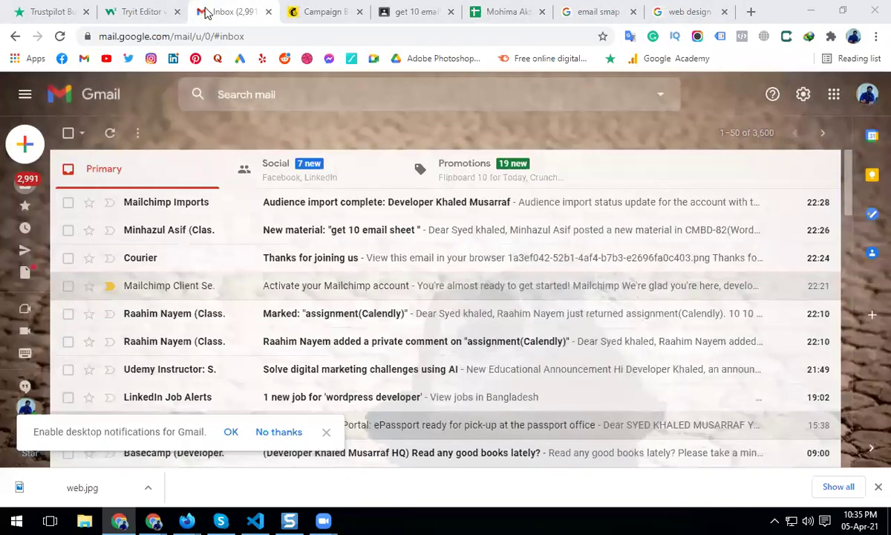
pyautogui.click(694, 15)
pyautogui.write('webbatta')
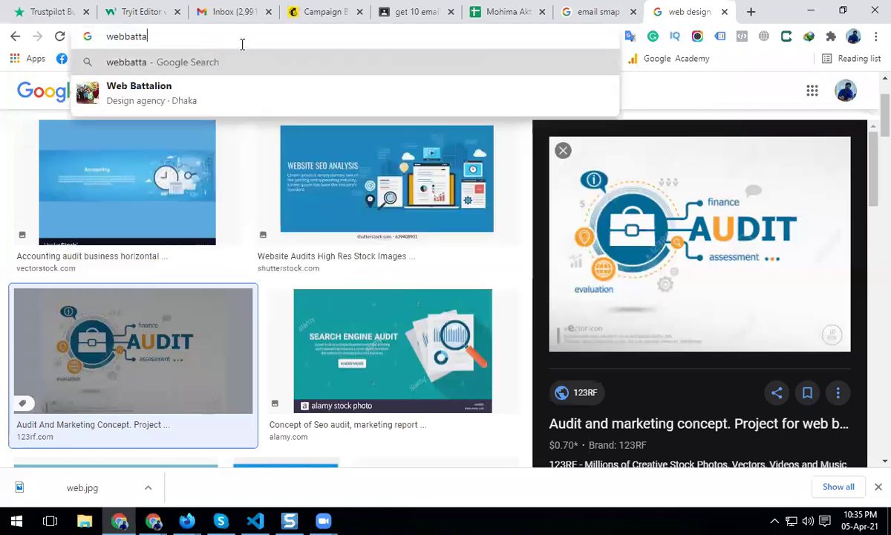
pyautogui.write('lion.co')
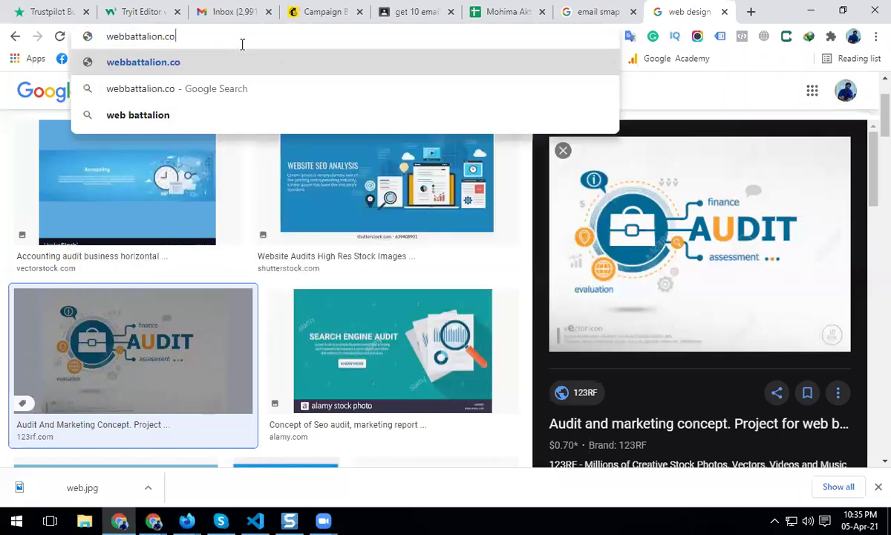
pyautogui.press('Return')
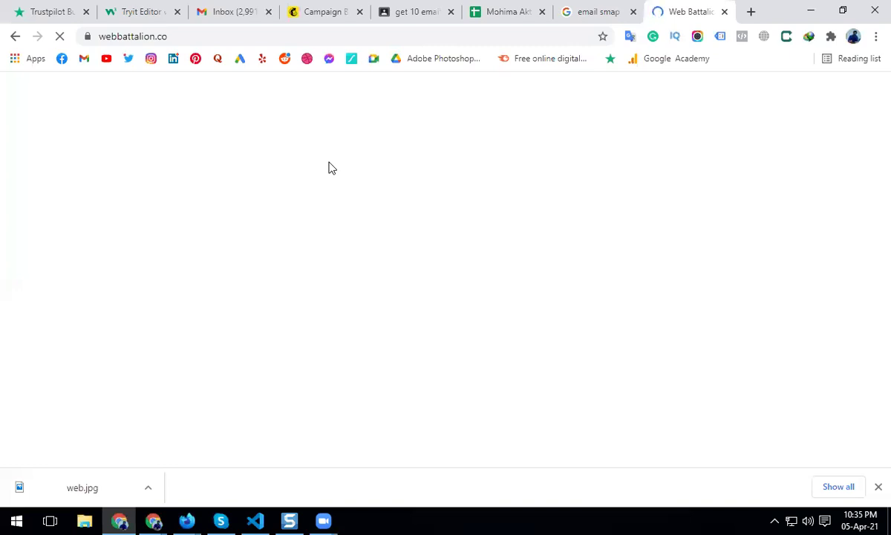
pyautogui.click(304, 13)
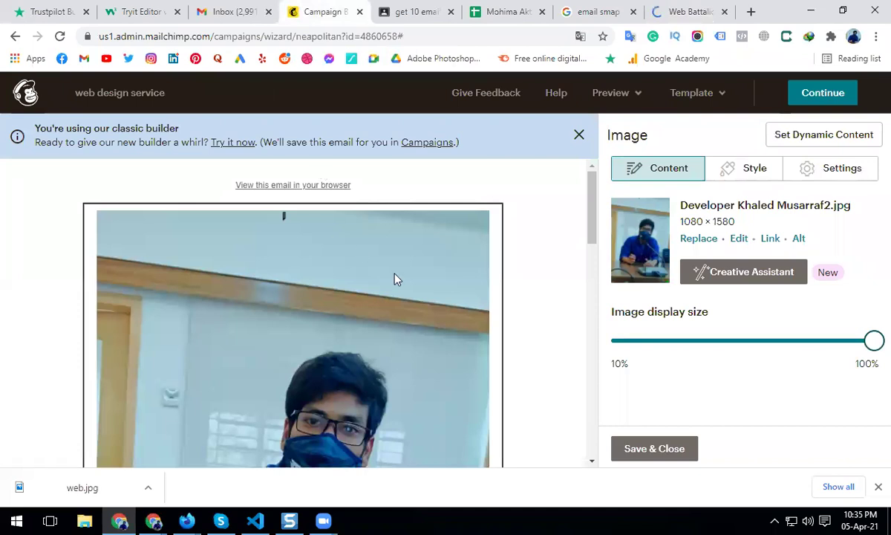
pyautogui.scroll(-1, 535, 373)
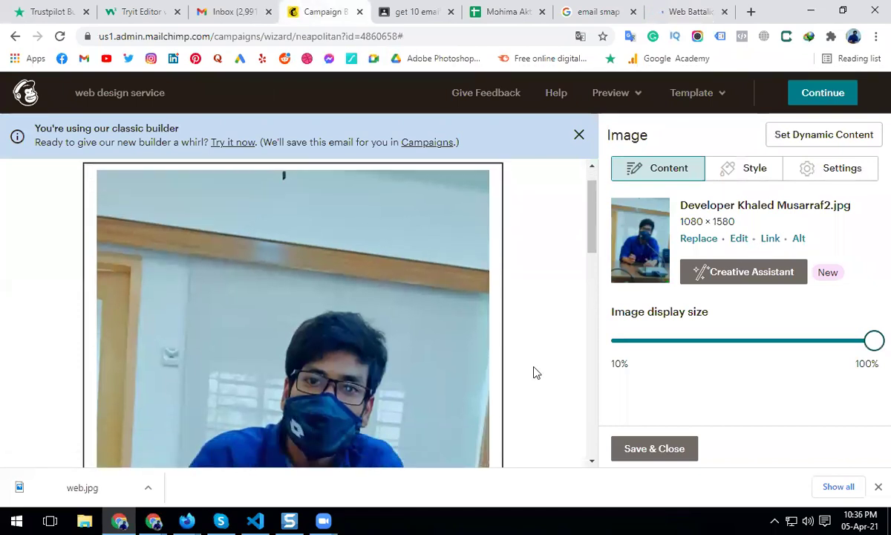
# Replace the makeup brushes image above the red section with the downloaded web.jpg.
pyautogui.scroll(-10, 535, 372)
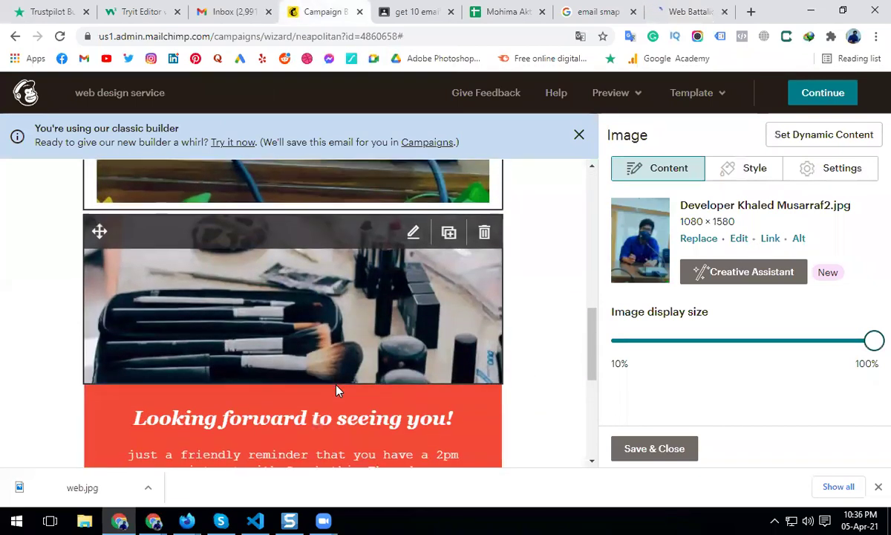
pyautogui.scroll(-3, 336, 390)
pyautogui.scroll(1, 393, 226)
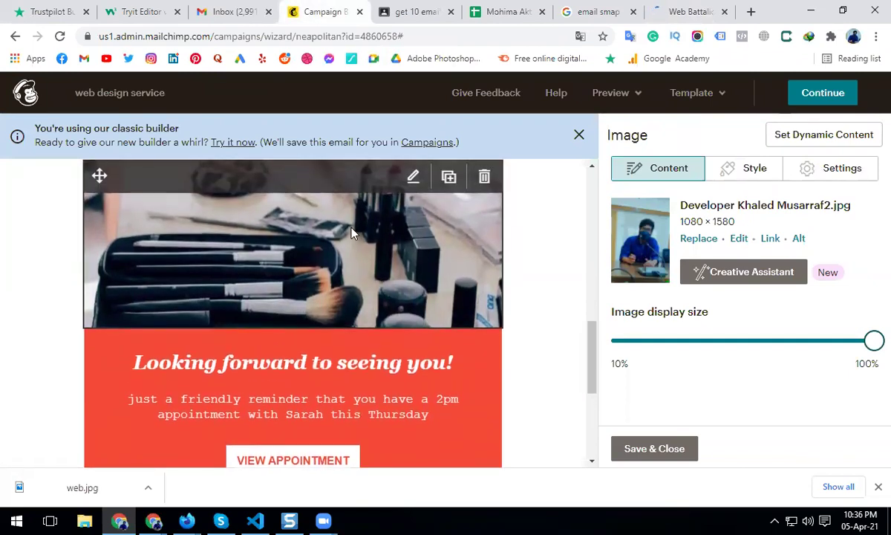
pyautogui.scroll(1, 353, 233)
pyautogui.click(413, 214)
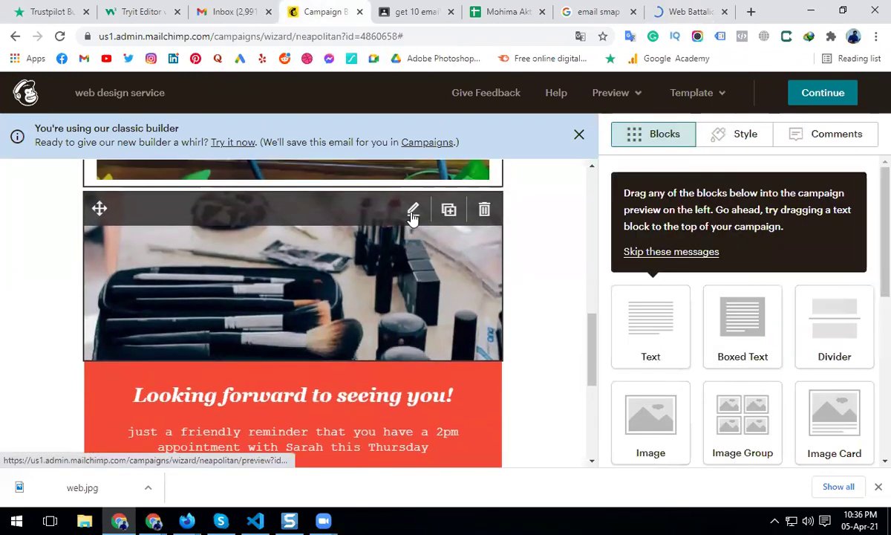
pyautogui.click(413, 213)
pyautogui.click(697, 239)
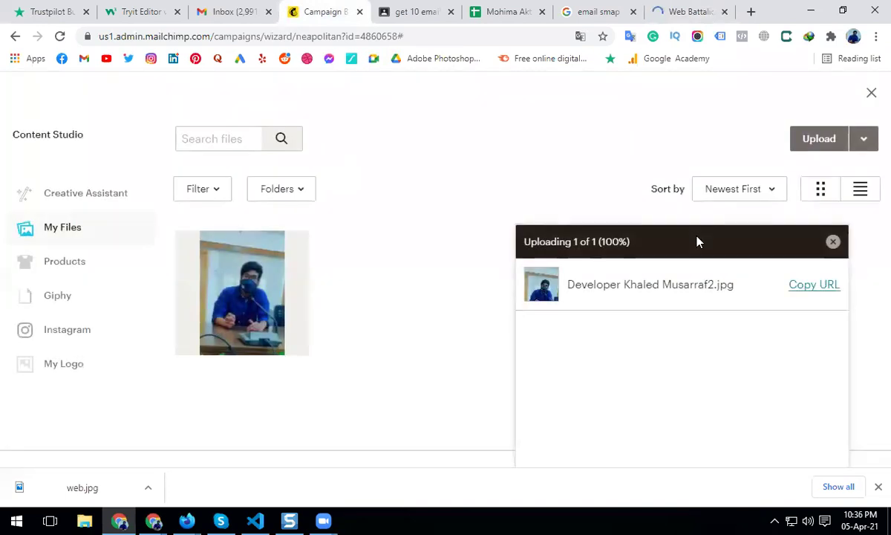
pyautogui.moveTo(71, 490); pyautogui.dragTo(344, 327)
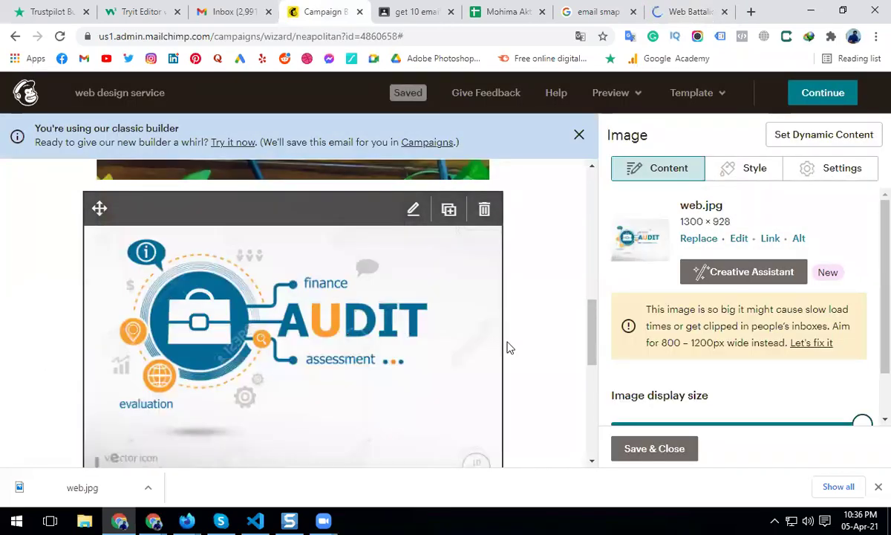
# Replace the "Looking forward to seeing you!" heading in the red text block with "Get your website free audit".
pyautogui.scroll(-2, 520, 357)
pyautogui.scroll(-3, 523, 358)
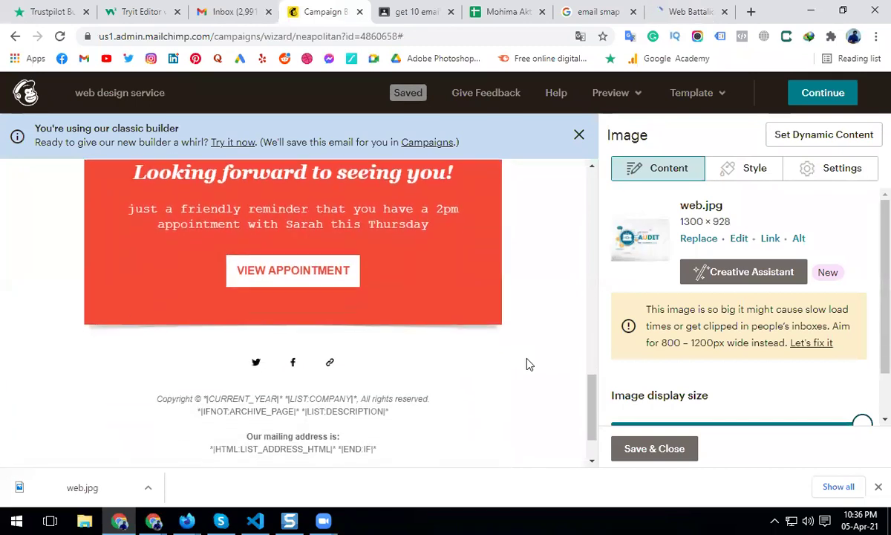
pyautogui.scroll(1, 346, 280)
pyautogui.scroll(1, 346, 280)
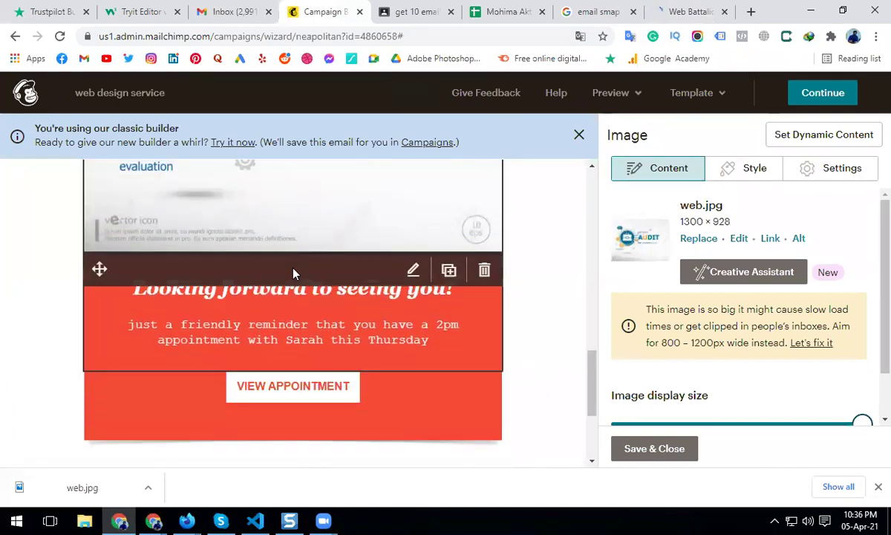
pyautogui.click(414, 270)
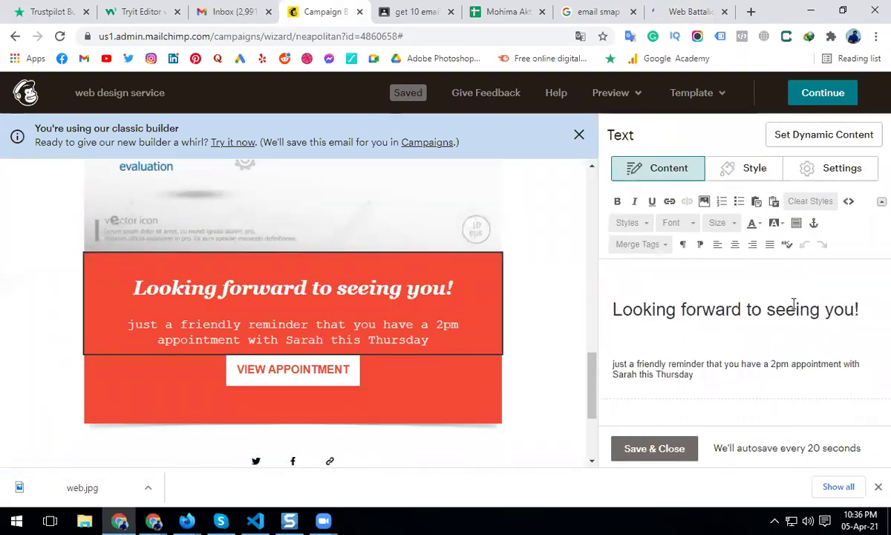
pyautogui.moveTo(860, 311); pyautogui.dragTo(617, 312)
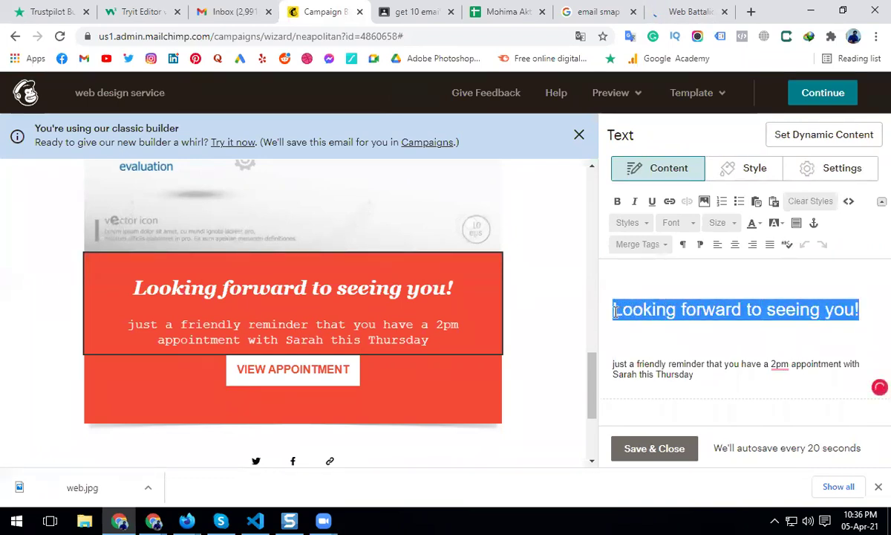
pyautogui.write('Get you')
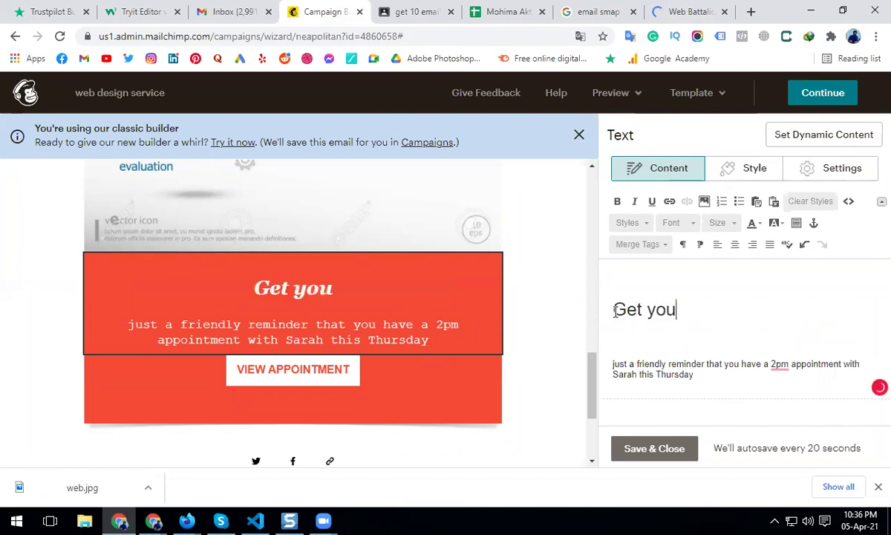
pyautogui.write('r web')
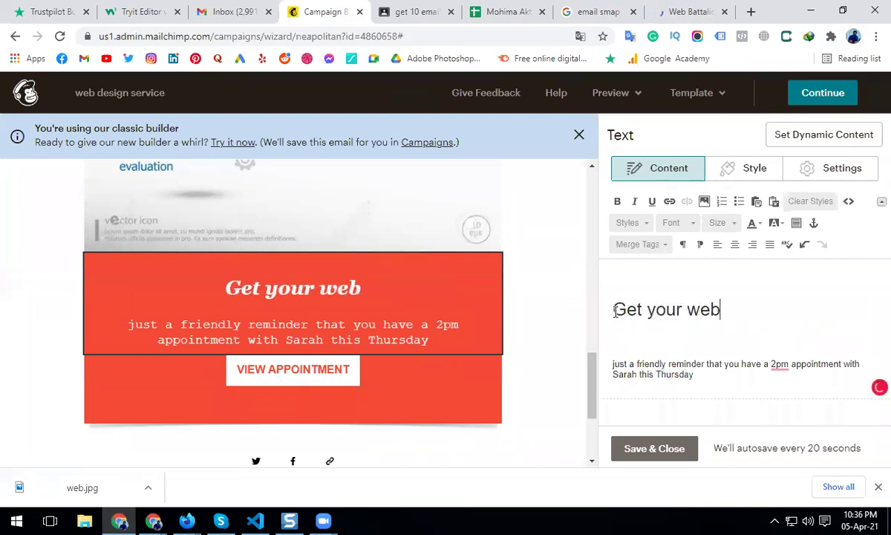
pyautogui.write('site free audit')
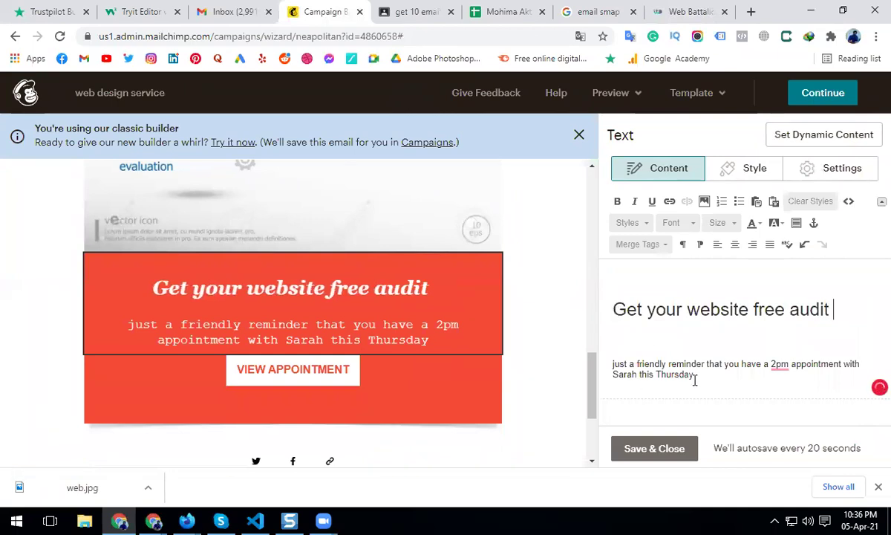
# Change the reminder paragraph to "Set an appointment with us and we will do live audit for your website." and save the text block.
pyautogui.moveTo(698, 377); pyautogui.dragTo(610, 367)
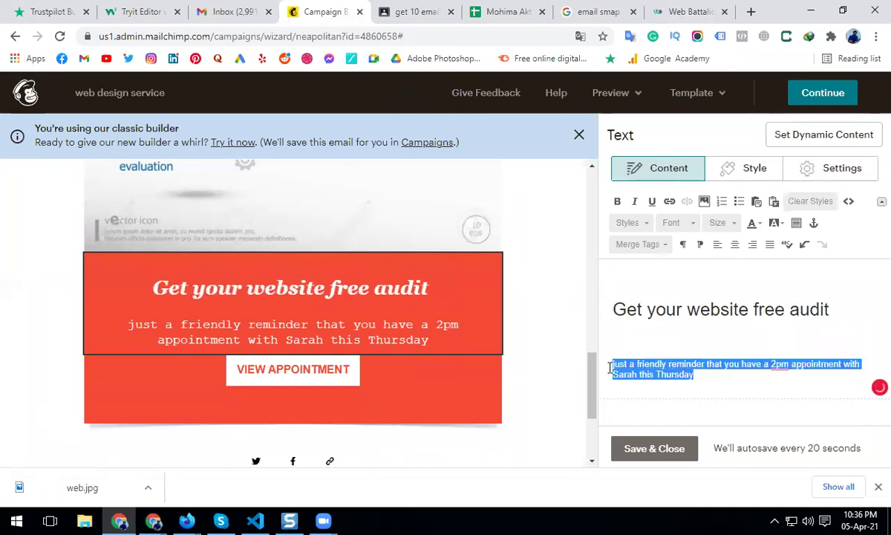
pyautogui.write('set a')
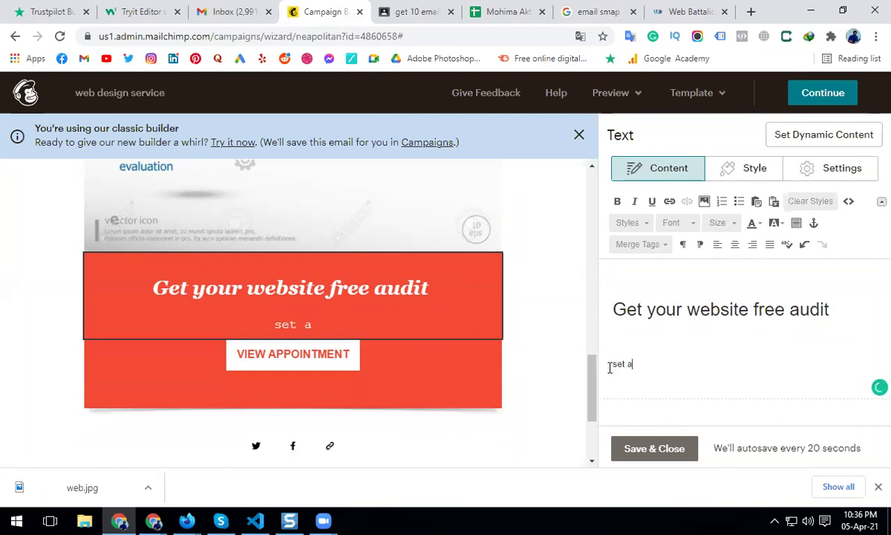
pyautogui.write('n appointment ')
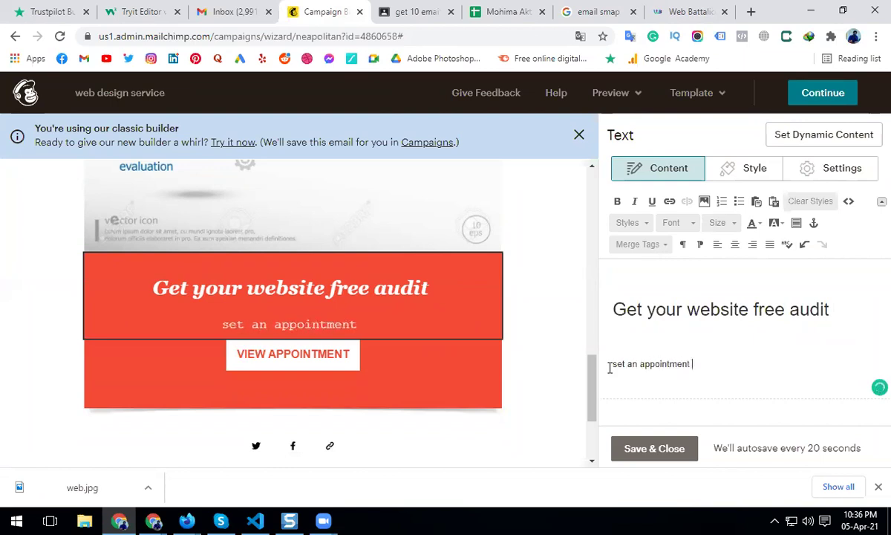
pyautogui.write('with us and ')
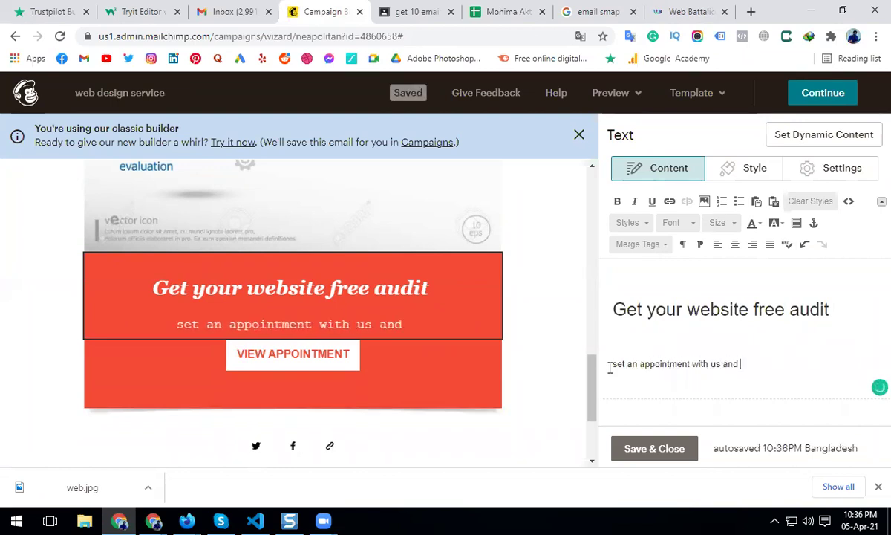
pyautogui.write('we will do liv')
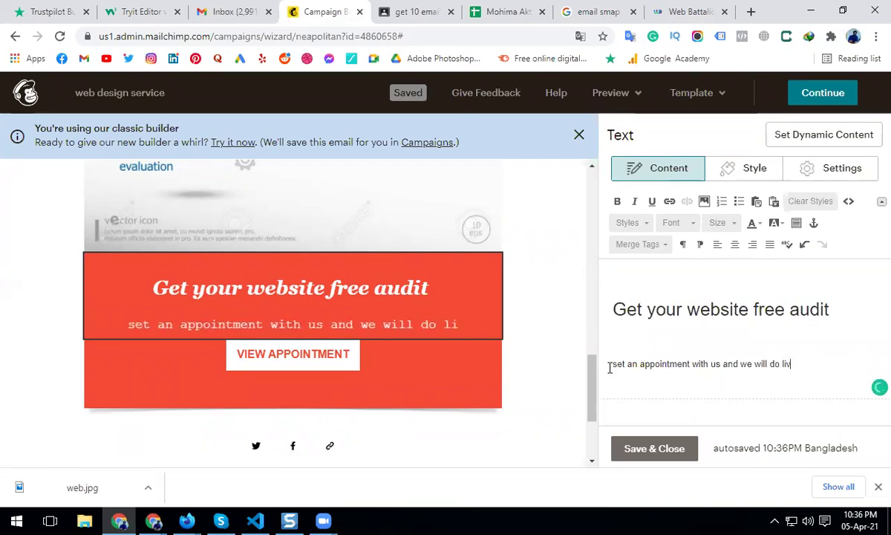
pyautogui.write('e audit')
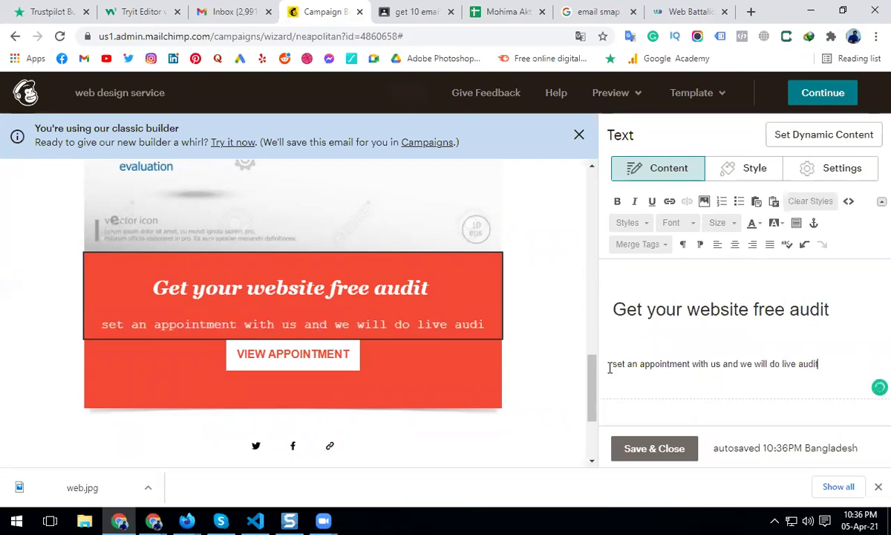
pyautogui.write(' for your web')
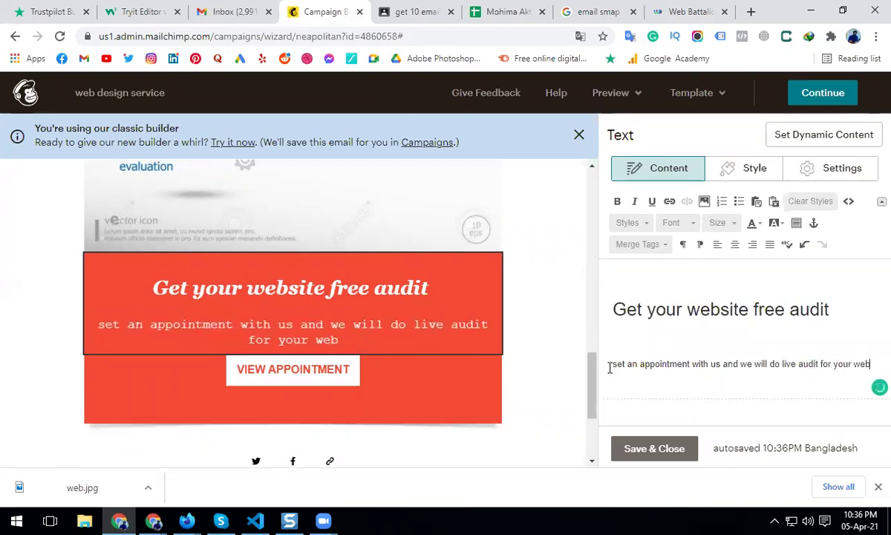
pyautogui.write('site.')
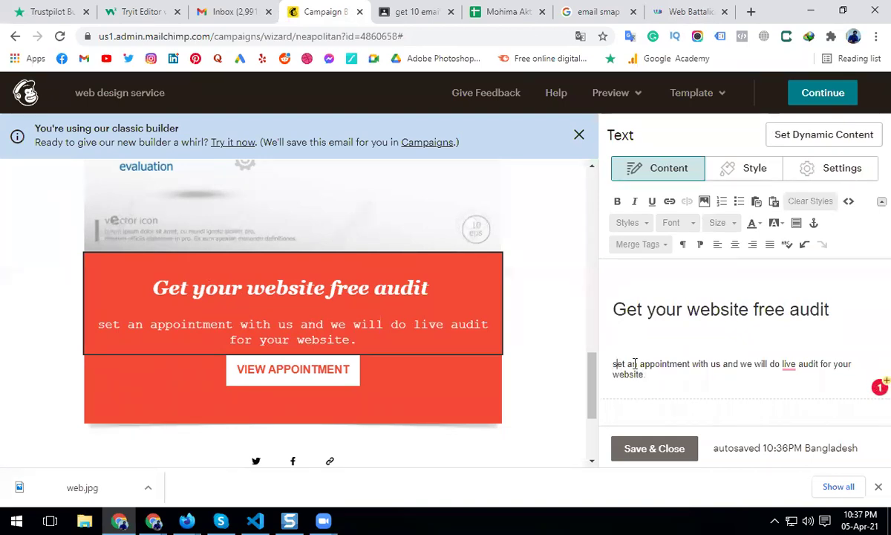
pyautogui.write('S')
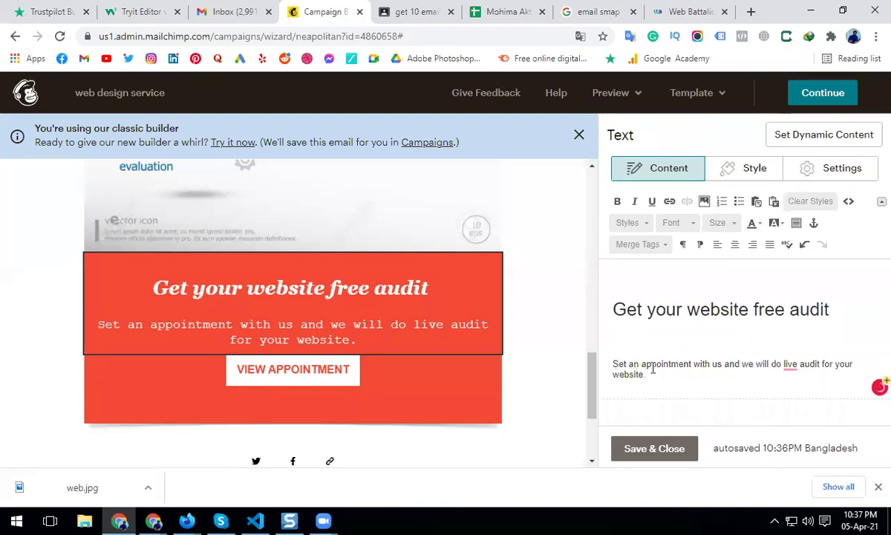
pyautogui.click(655, 452)
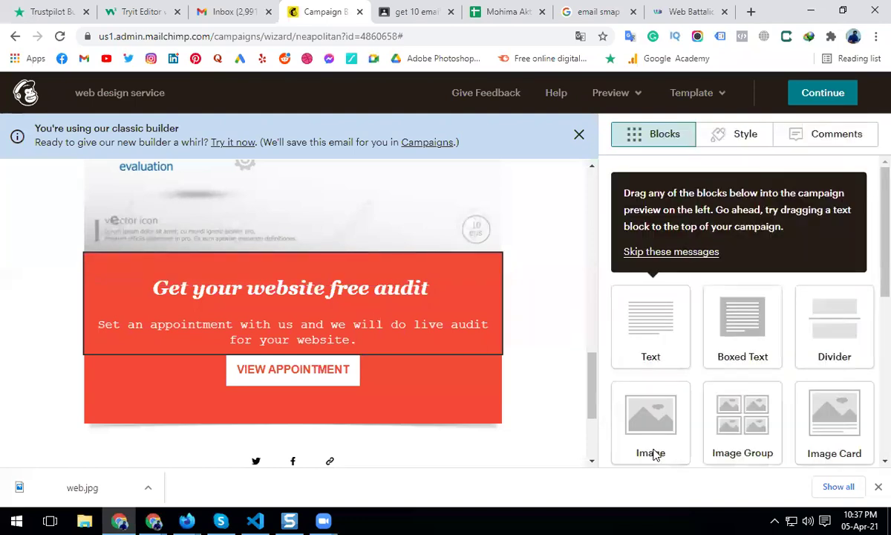
# Edit the VIEW APPOINTMENT button block and change its text to "SET APPOINTMENT".
pyautogui.moveTo(293, 361)
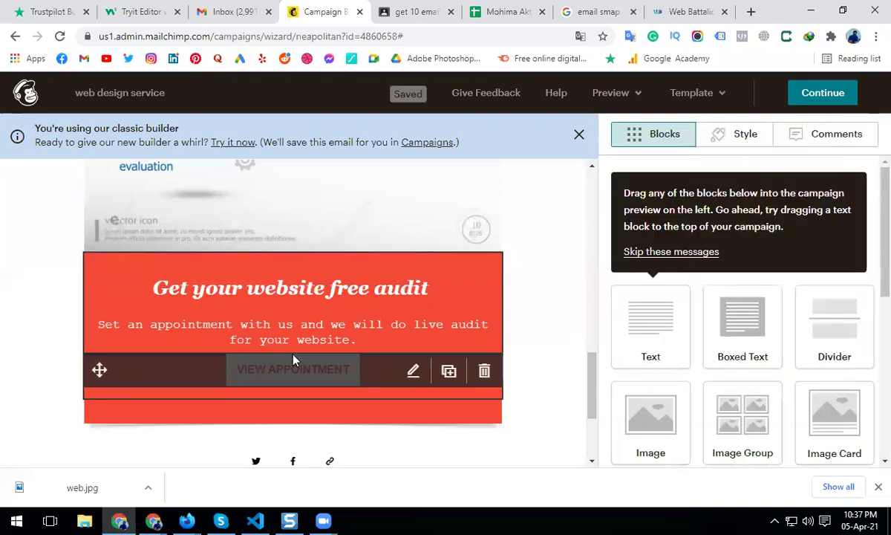
pyautogui.click(413, 374)
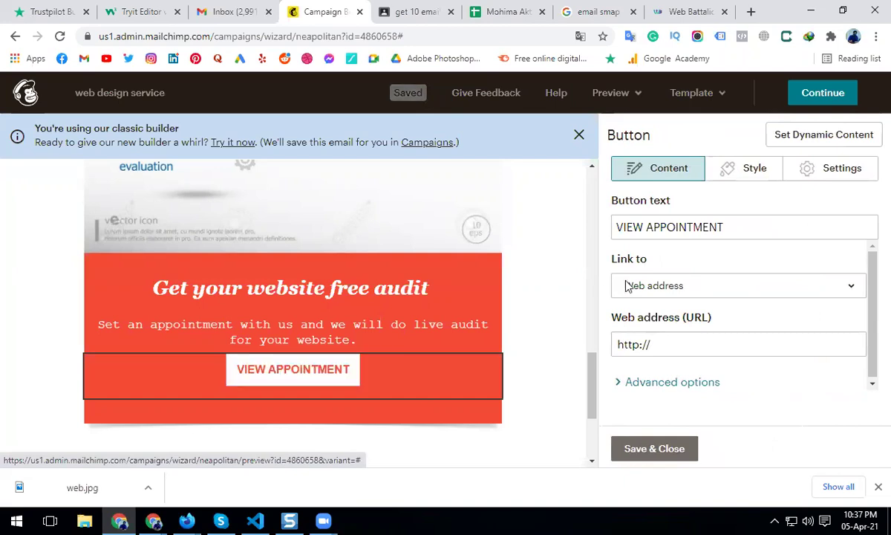
pyautogui.moveTo(642, 226); pyautogui.dragTo(616, 225)
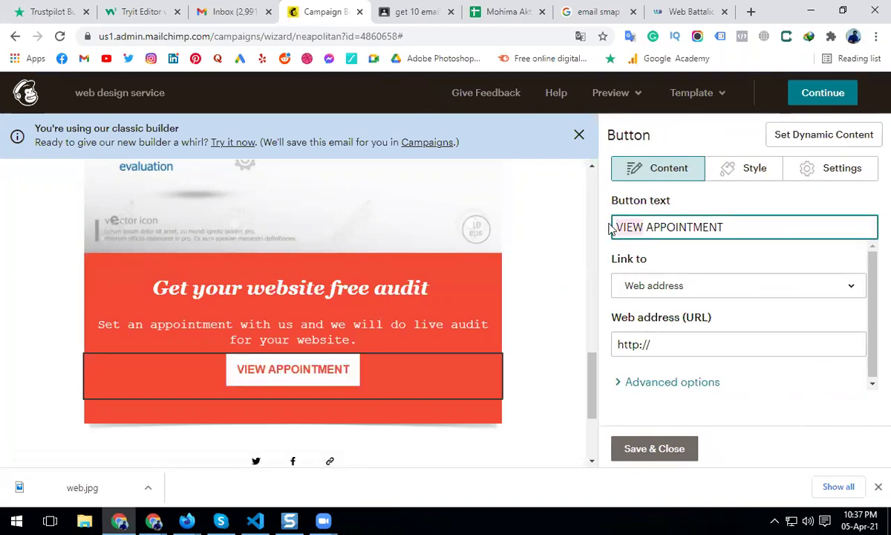
pyautogui.write('SET')
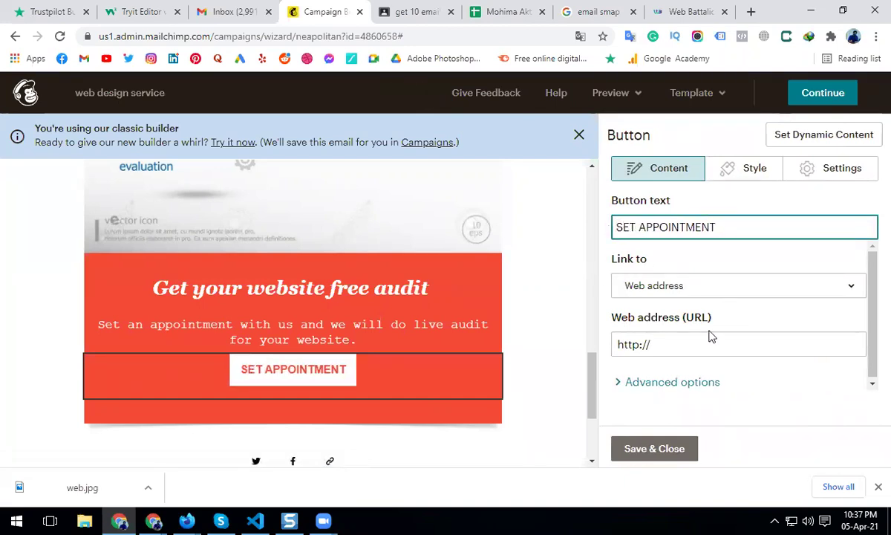
# Link the appointment button to the sender's https Calendly booking page and save the button block.
pyautogui.click(677, 347)
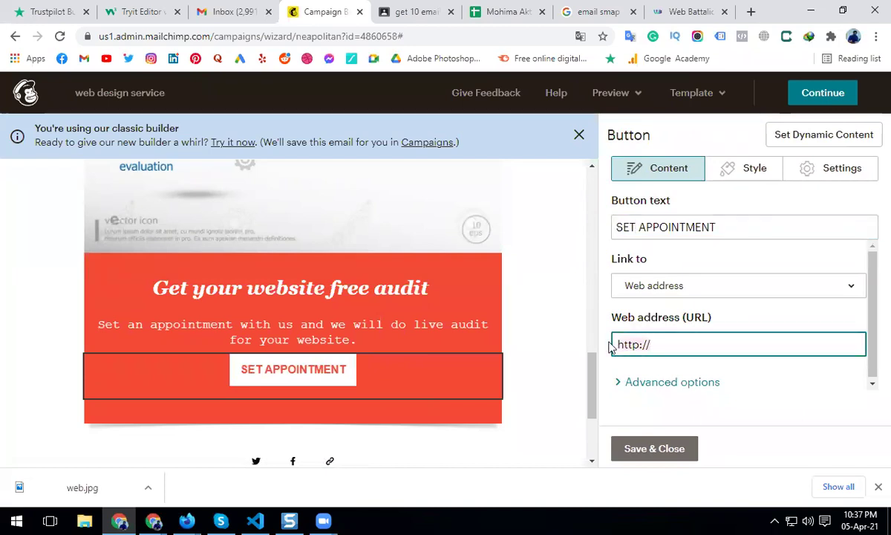
pyautogui.write('calendly.com/developerkhaled')
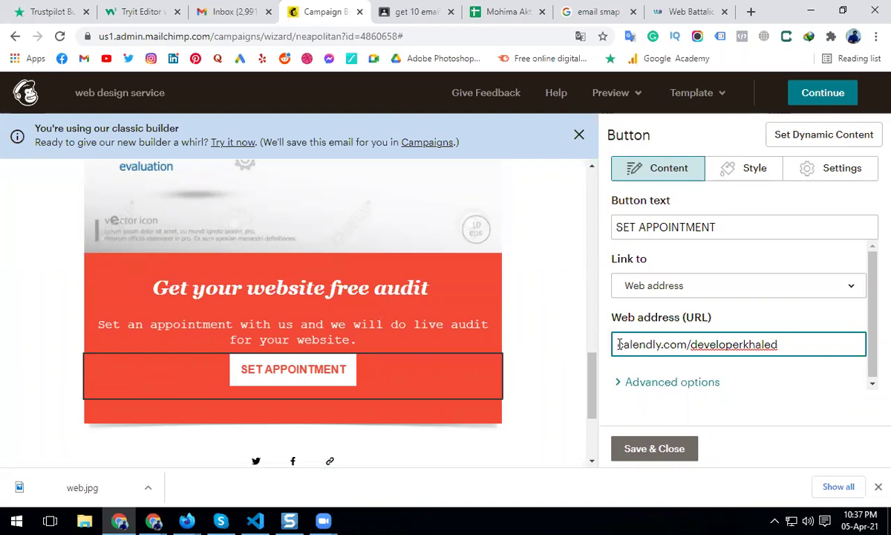
pyautogui.click(618, 344)
pyautogui.write('https')
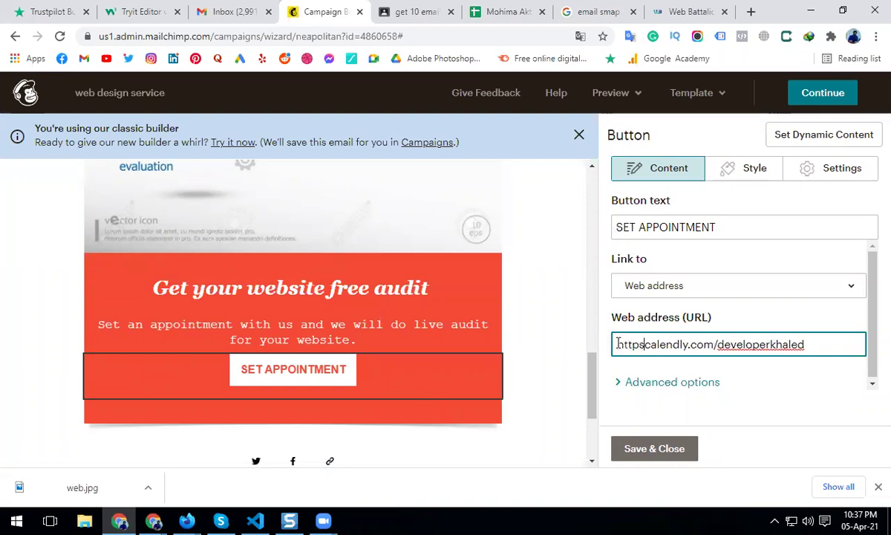
pyautogui.write('://')
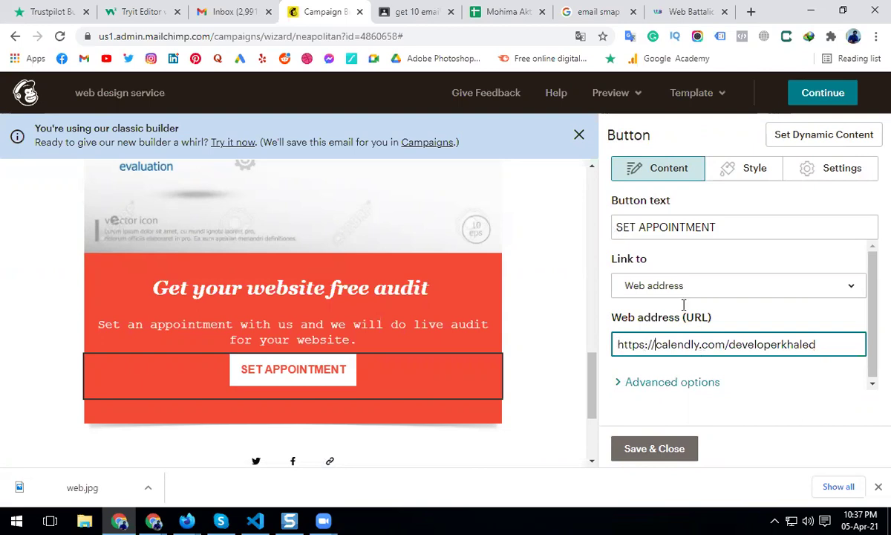
pyautogui.click(655, 449)
# Switch to the webbattalion.co site and save its header logo to Downloads as a PNG named webbattalion.
pyautogui.click(676, 12)
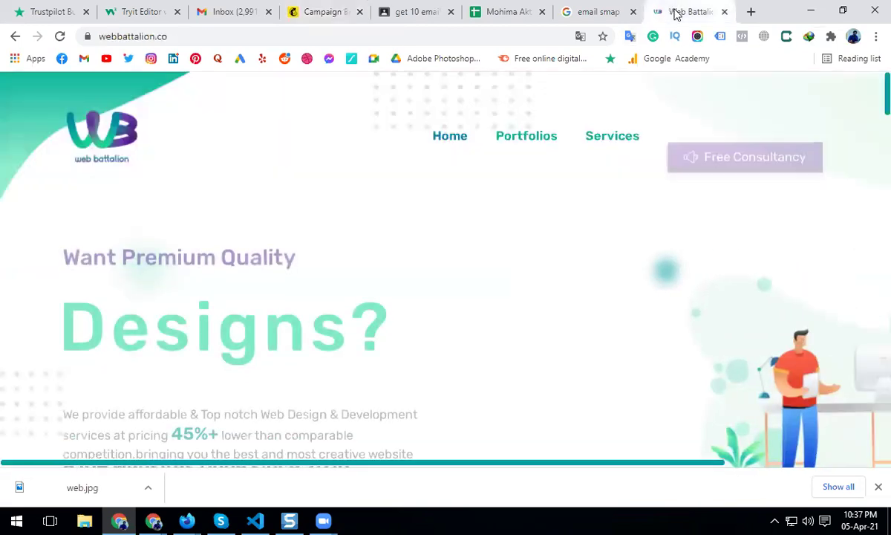
pyautogui.rightClick(115, 122)
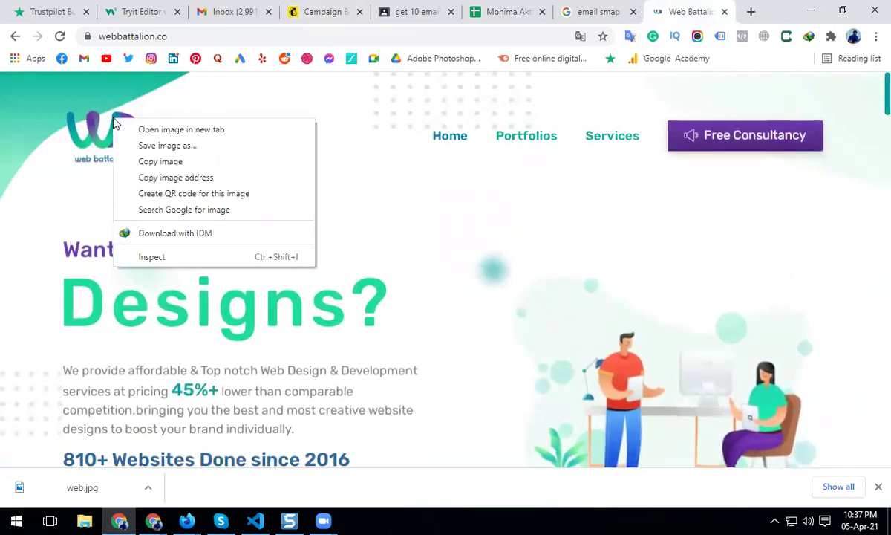
pyautogui.click(143, 146)
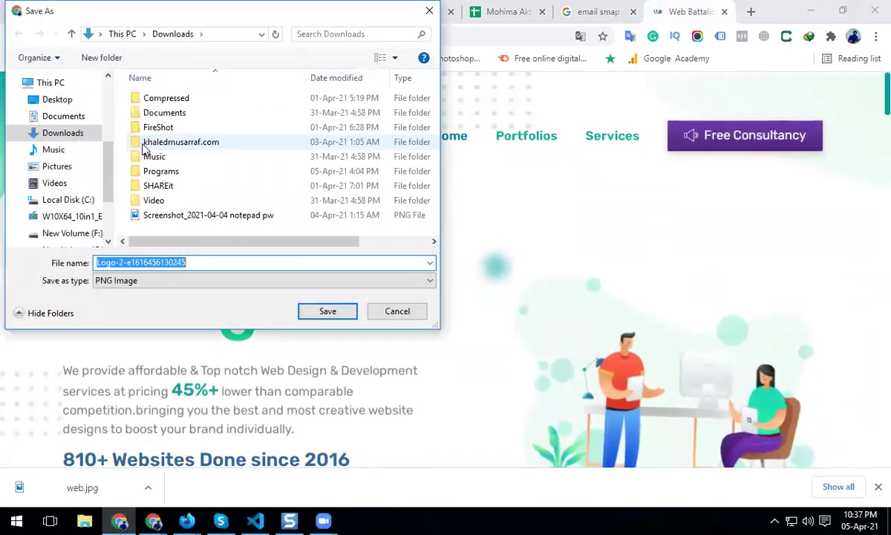
pyautogui.write('we')
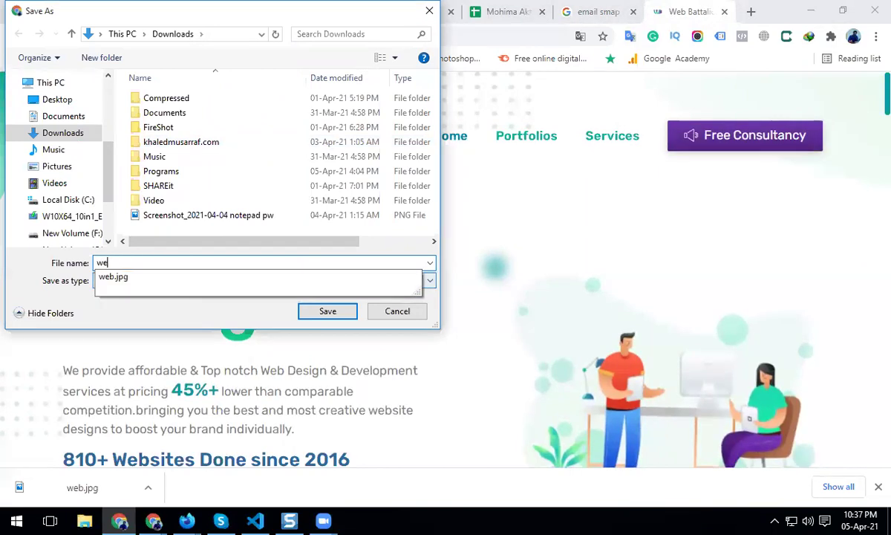
pyautogui.write('bbattalion')
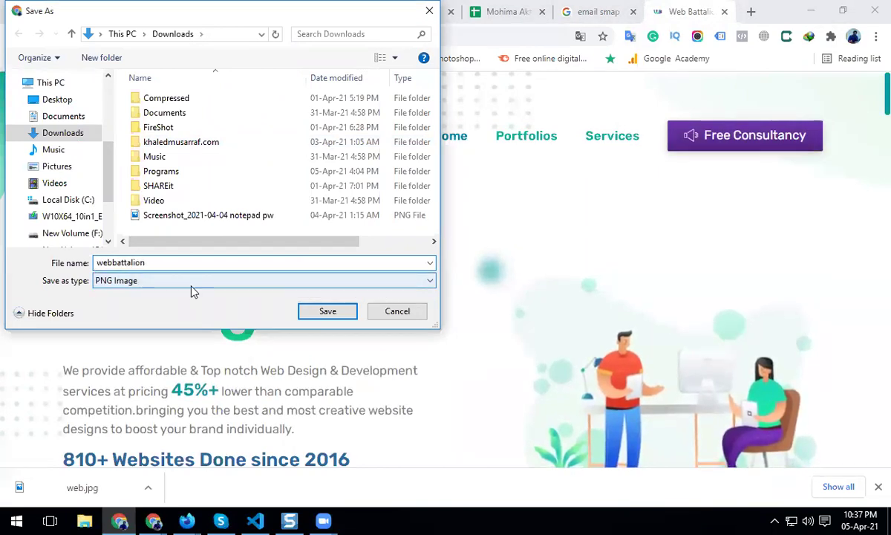
pyautogui.press('Return')
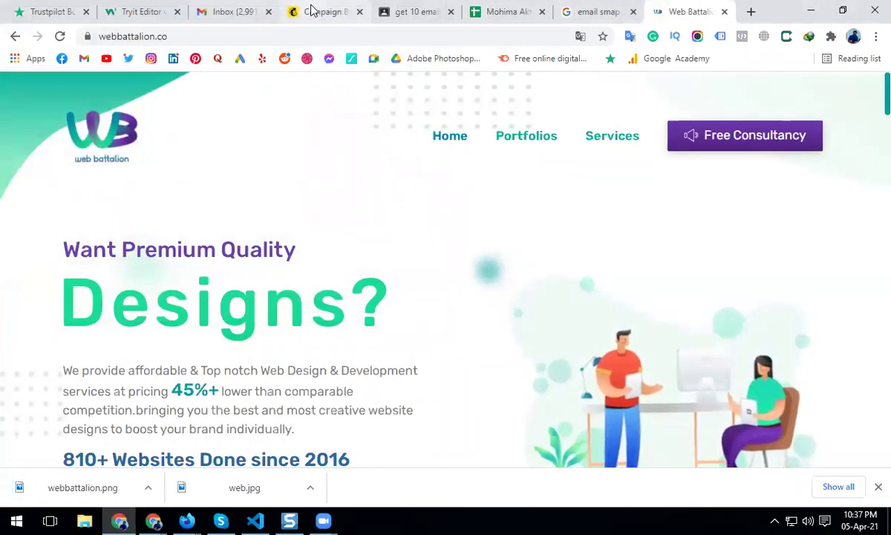
# Return to the Mailchimp campaign and replace the portrait photo at the start of the email with the uploaded webbattalion.png.
pyautogui.click(307, 12)
pyautogui.scroll(10, 349, 336)
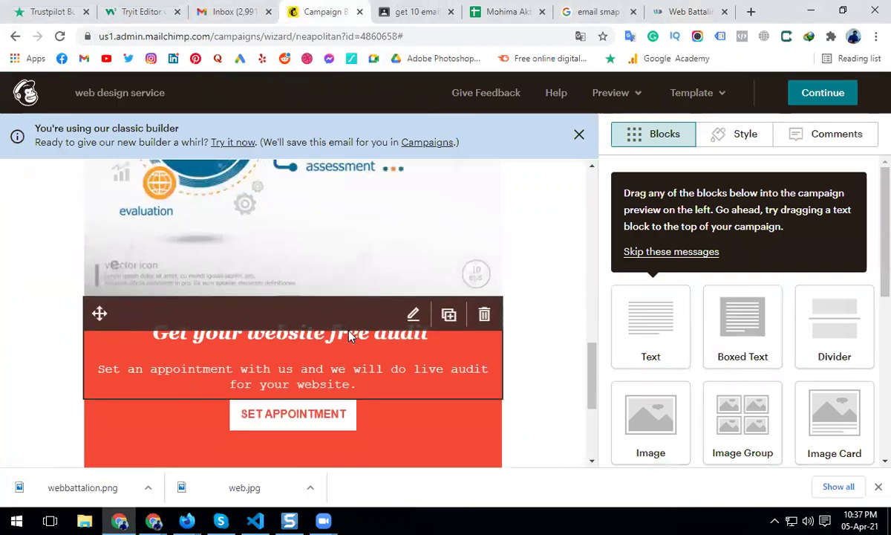
pyautogui.moveTo(350, 336)
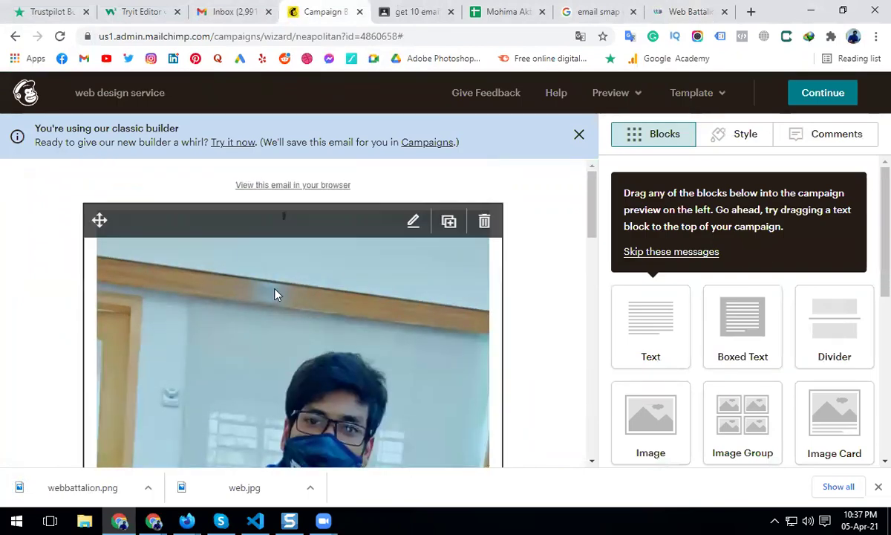
pyautogui.click(414, 223)
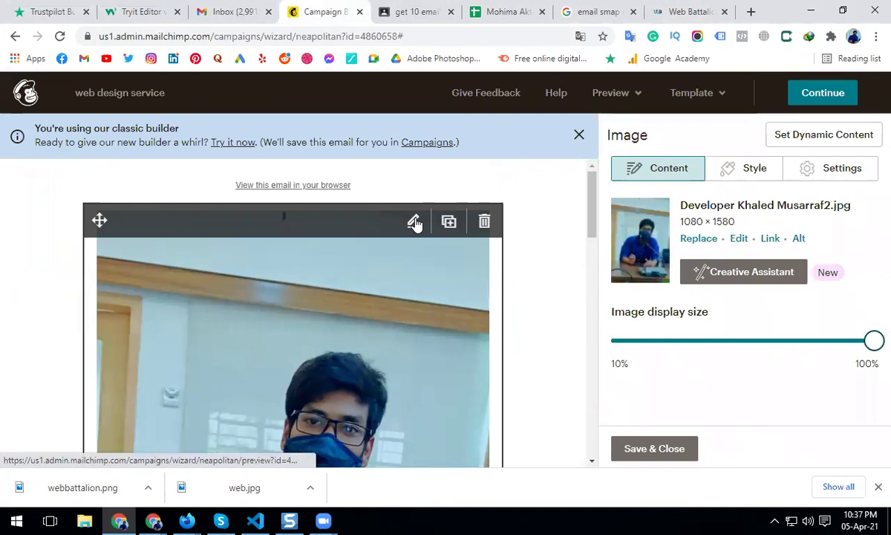
pyautogui.click(705, 239)
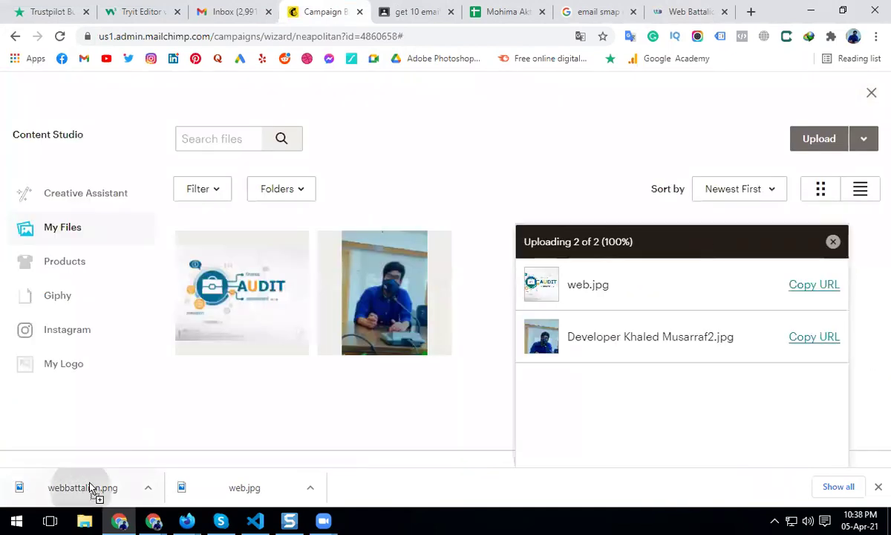
pyautogui.moveTo(71, 490); pyautogui.dragTo(310, 319)
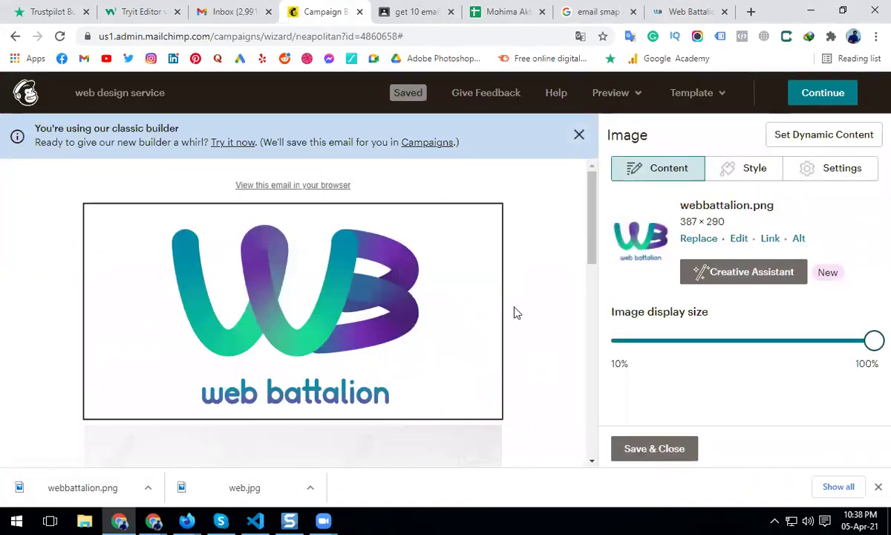
# Edit the social follow block in the email footer and change its Twitter entry to Facebook.
pyautogui.scroll(-7, 516, 313)
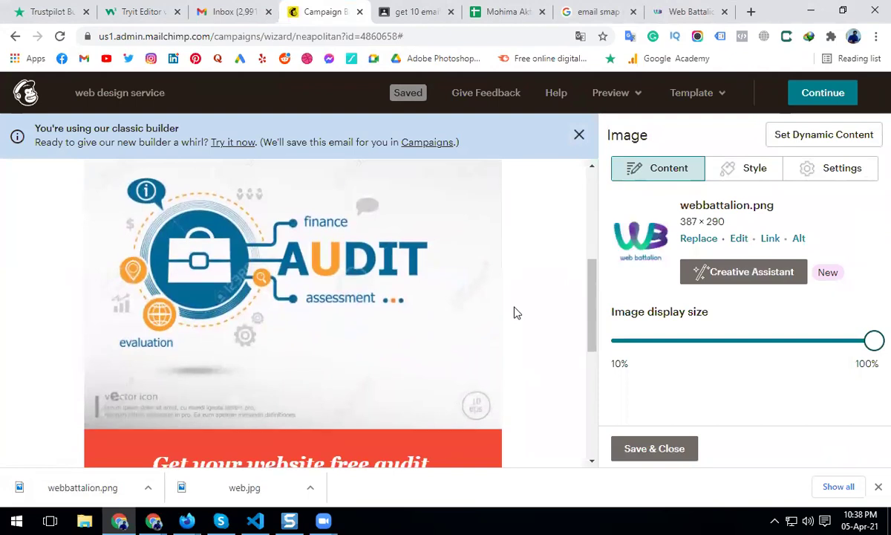
pyautogui.scroll(-3, 516, 313)
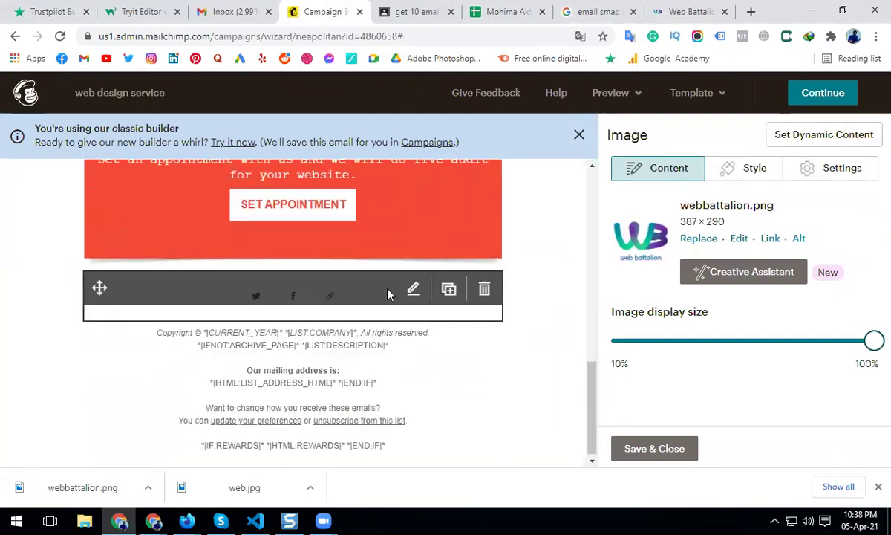
pyautogui.click(413, 290)
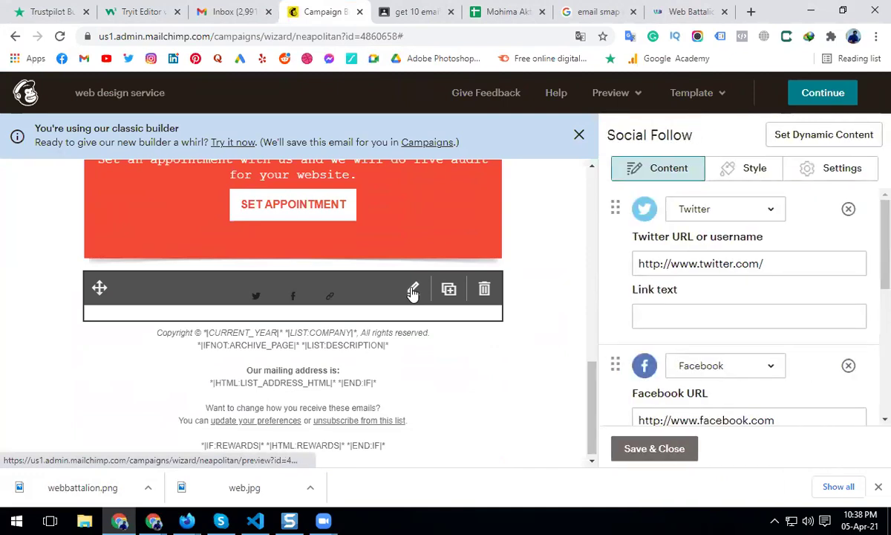
pyautogui.click(728, 213)
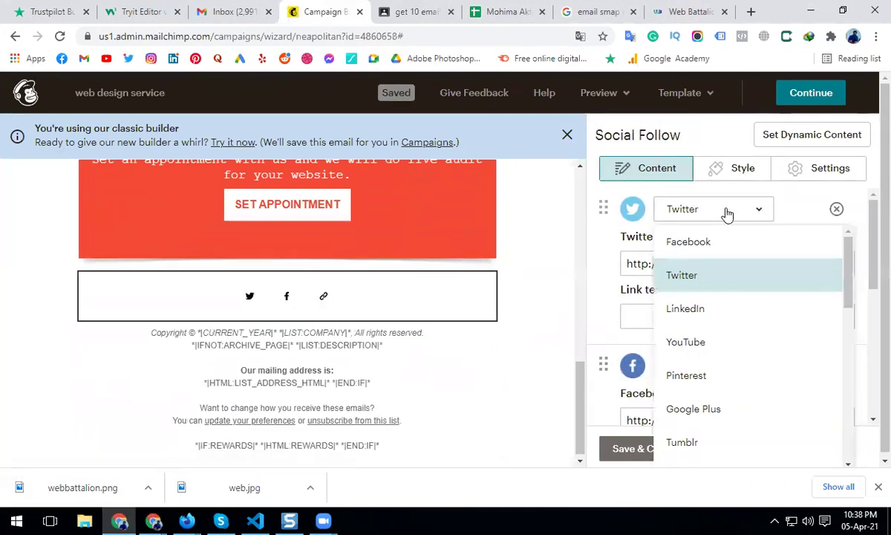
pyautogui.click(688, 243)
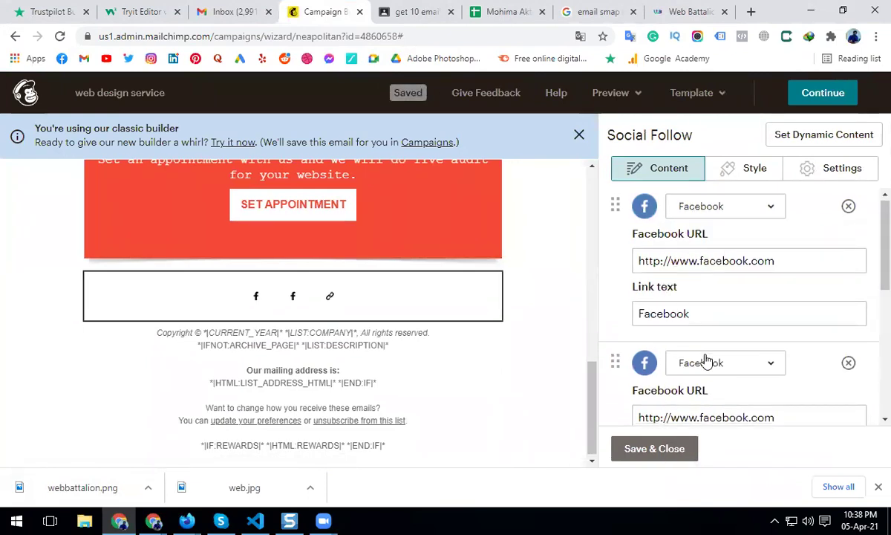
# Change the second social follow entry to Website.
pyautogui.scroll(-2, 705, 361)
pyautogui.click(706, 275)
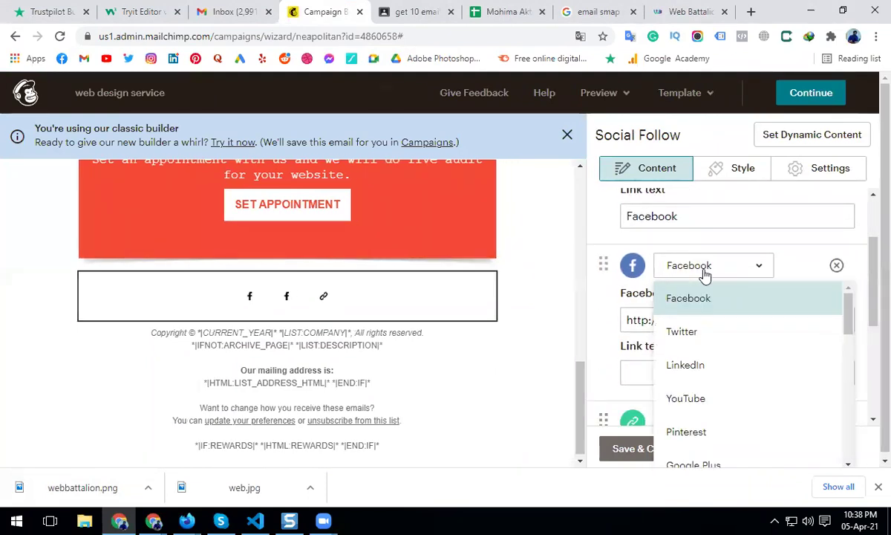
pyautogui.scroll(-2, 713, 355)
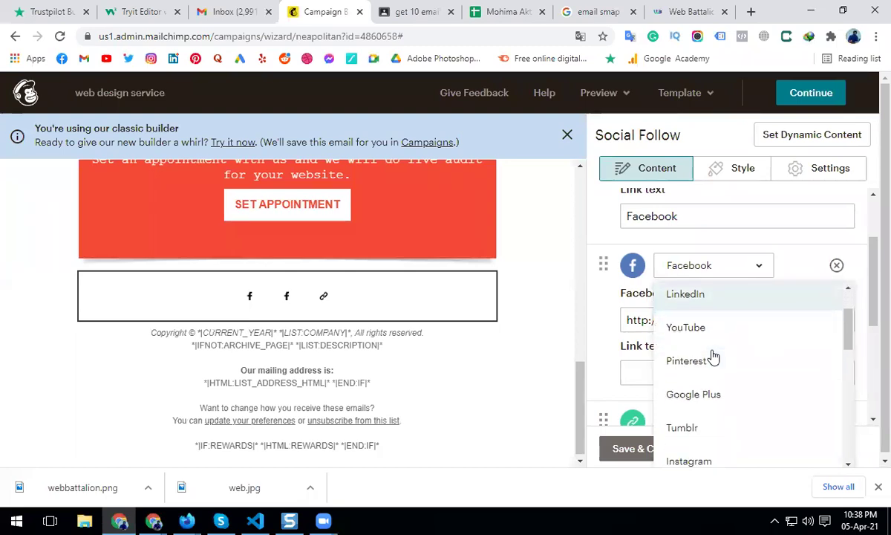
pyautogui.scroll(-3, 713, 357)
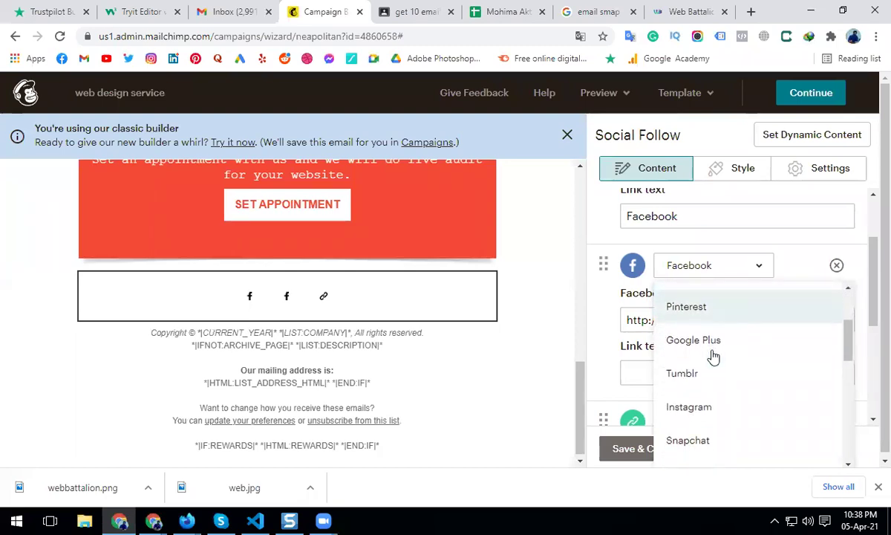
pyautogui.scroll(-5, 713, 356)
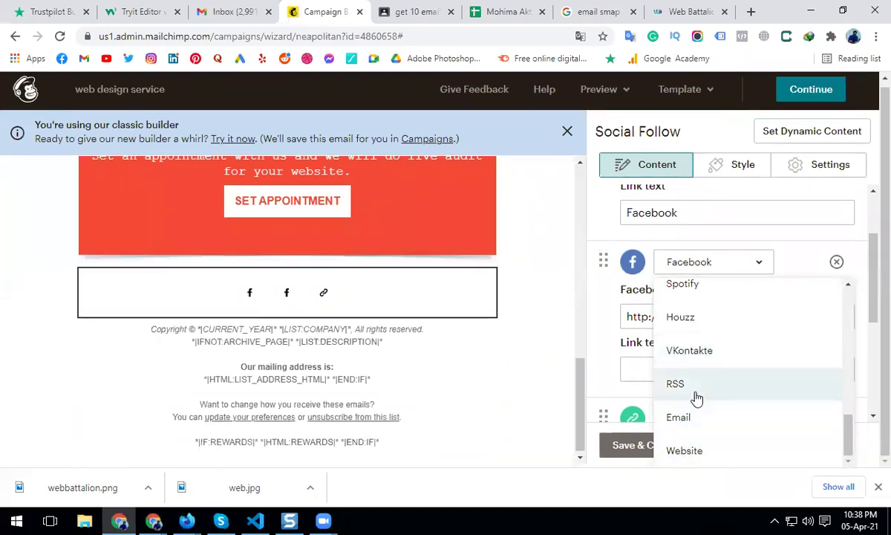
pyautogui.click(687, 451)
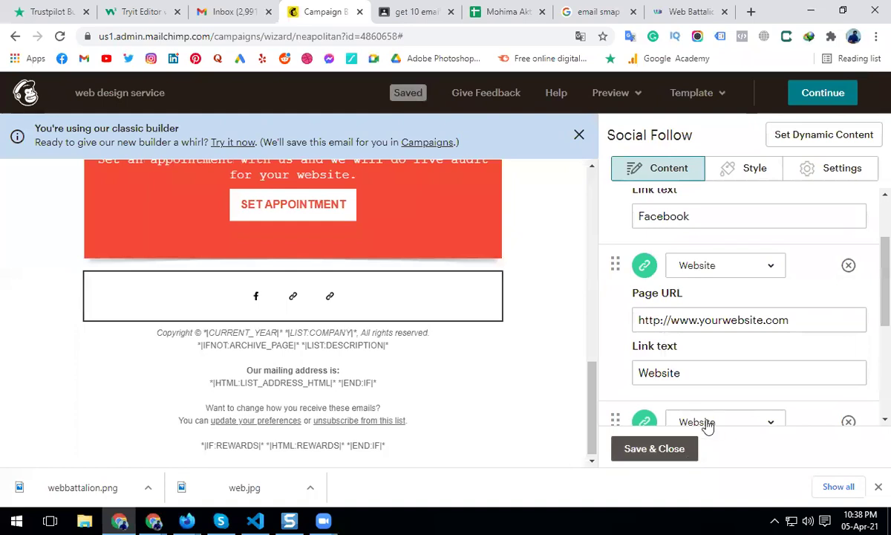
# Change the third social follow entry to LinkedIn and complete its link with the sender's profile address.
pyautogui.scroll(-2, 707, 424)
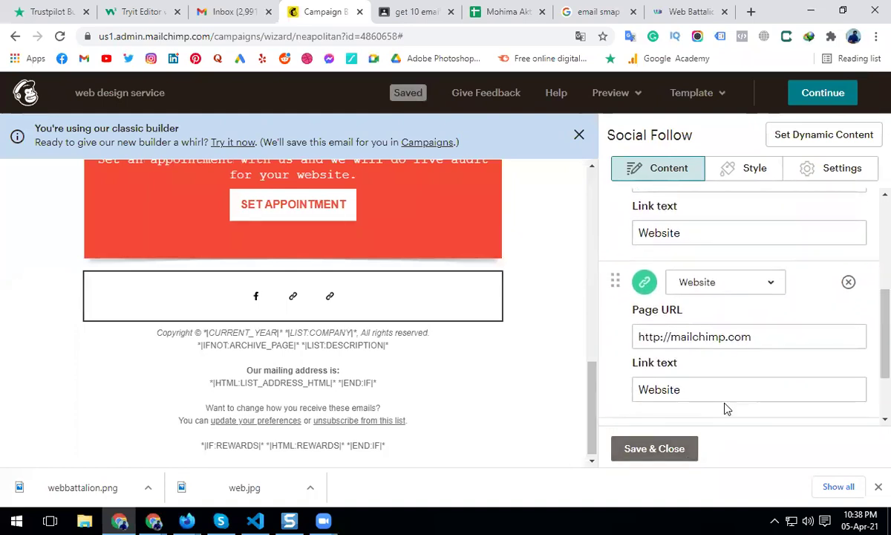
pyautogui.click(716, 290)
pyautogui.scroll(5, 716, 255)
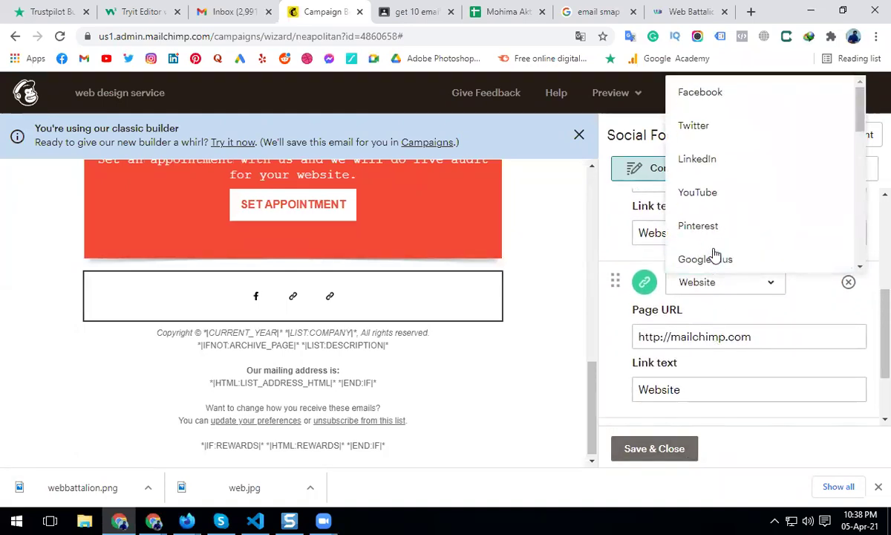
pyautogui.click(696, 160)
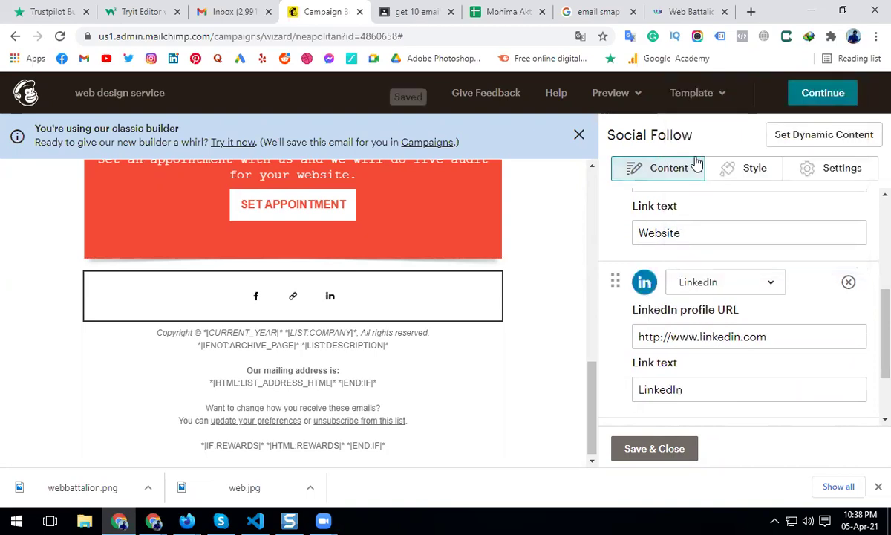
pyautogui.click(800, 339)
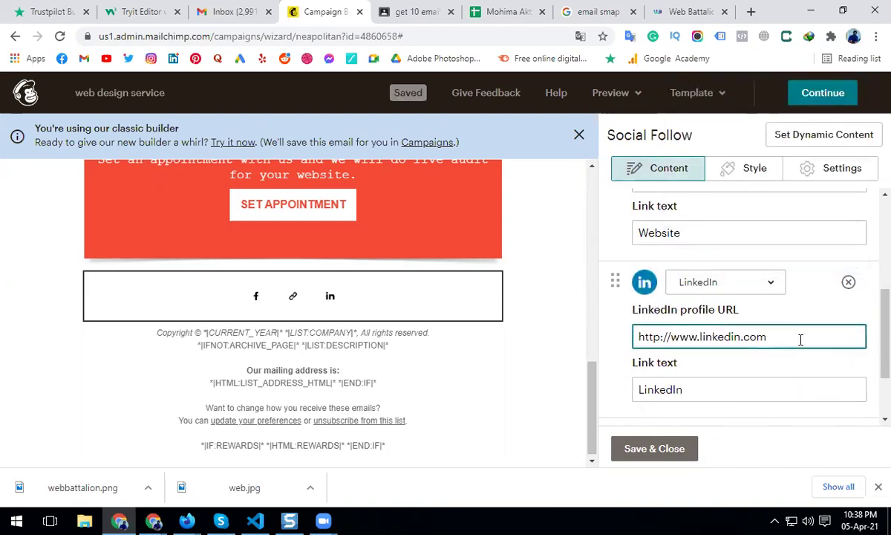
pyautogui.write('/in/de')
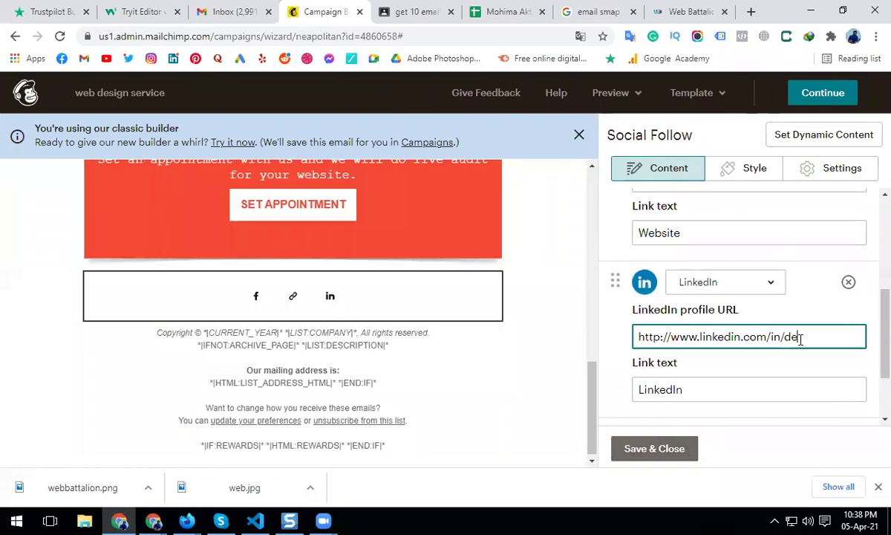
pyautogui.write('veloperkhaled')
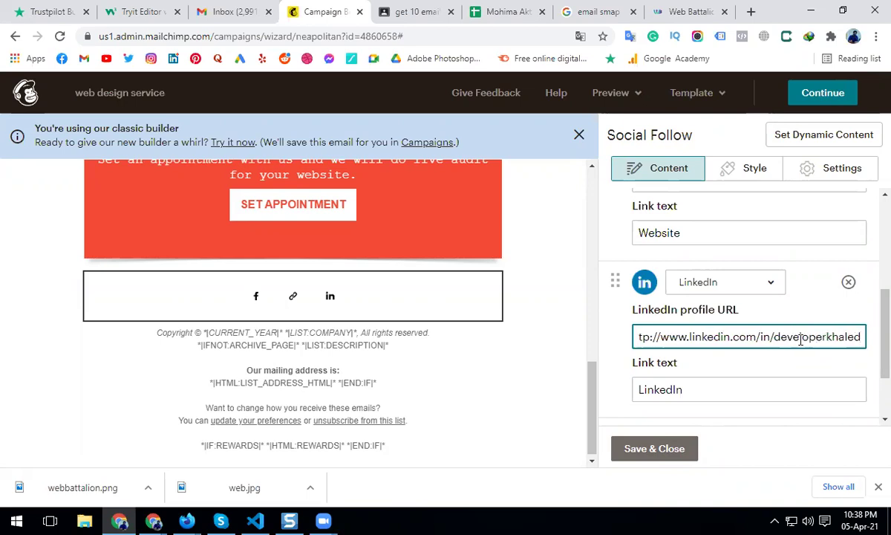
# Replace the placeholder page URL of the Website entry with the sender's own site address.
pyautogui.scroll(3, 801, 340)
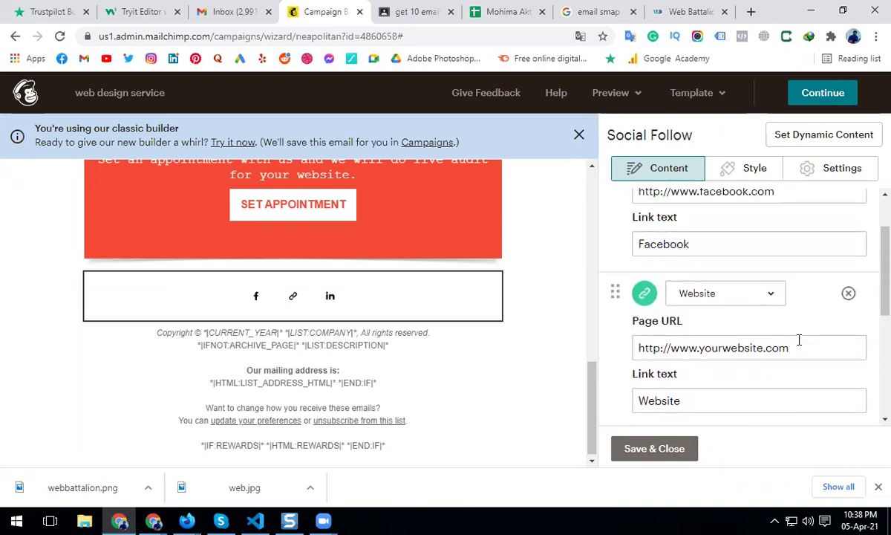
pyautogui.moveTo(796, 346); pyautogui.dragTo(703, 348)
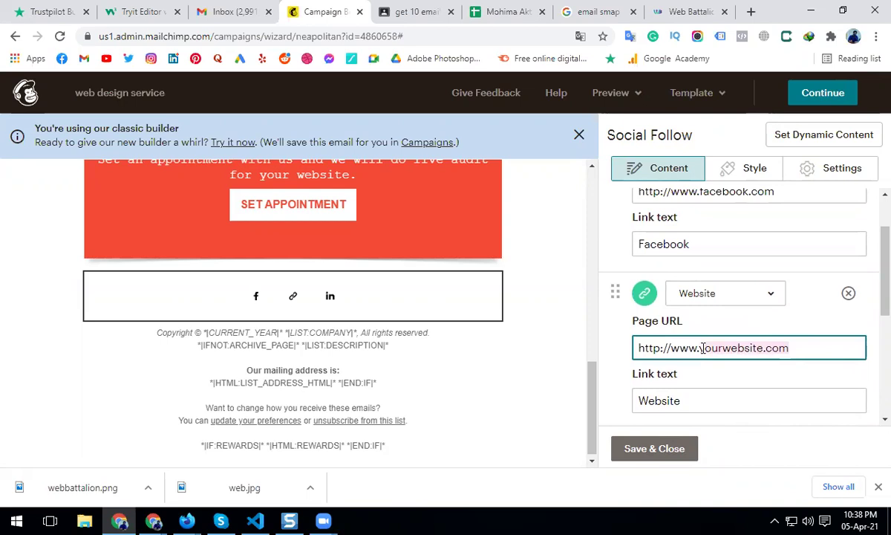
pyautogui.press('BackSpace')
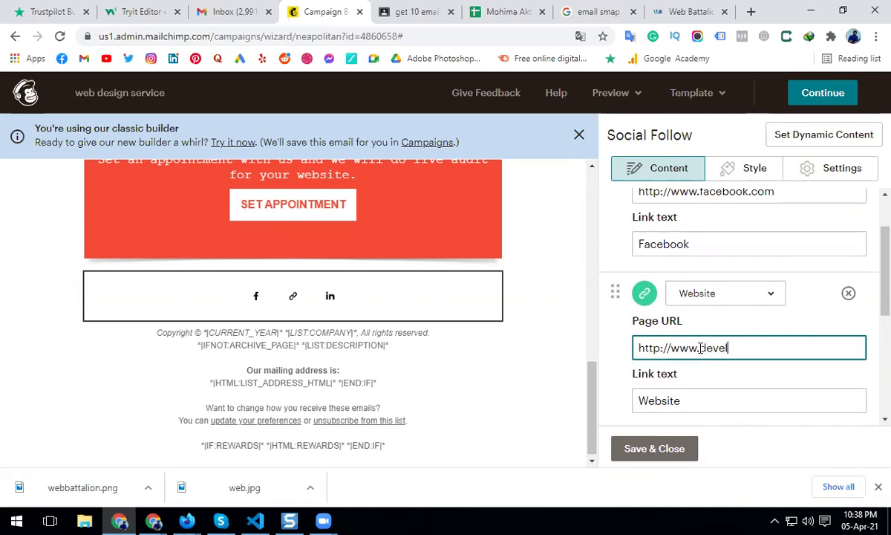
pyautogui.write('developerkhaled.com')
# Complete the Facebook entry's URL with the sender's profile name.
pyautogui.scroll(1, 801, 212)
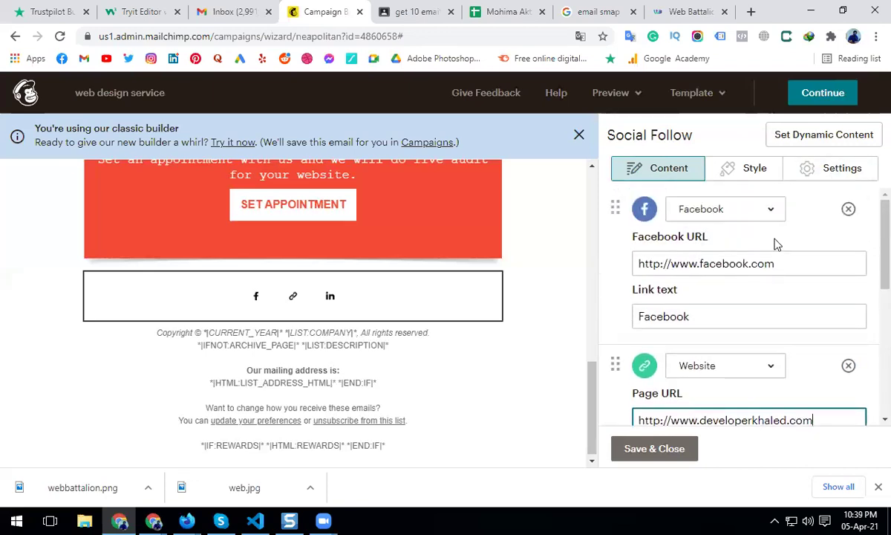
pyautogui.click(791, 265)
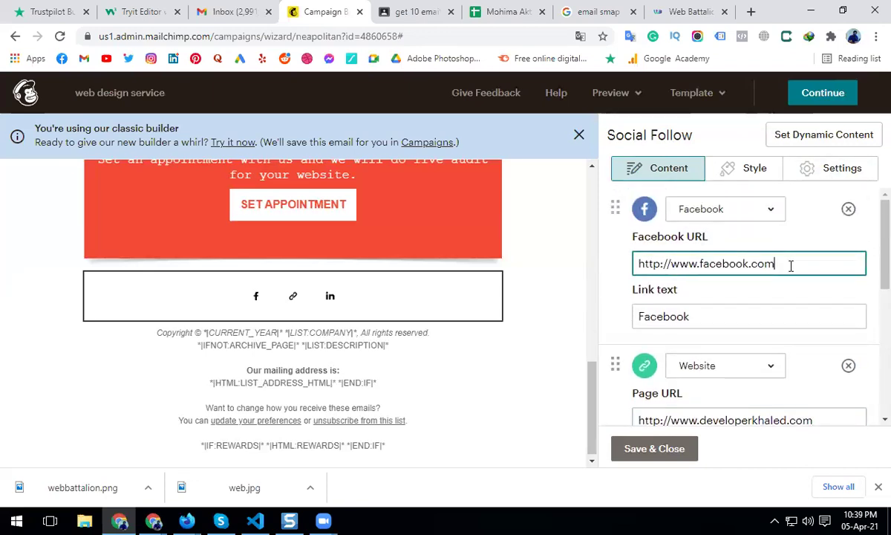
pyautogui.write('/de')
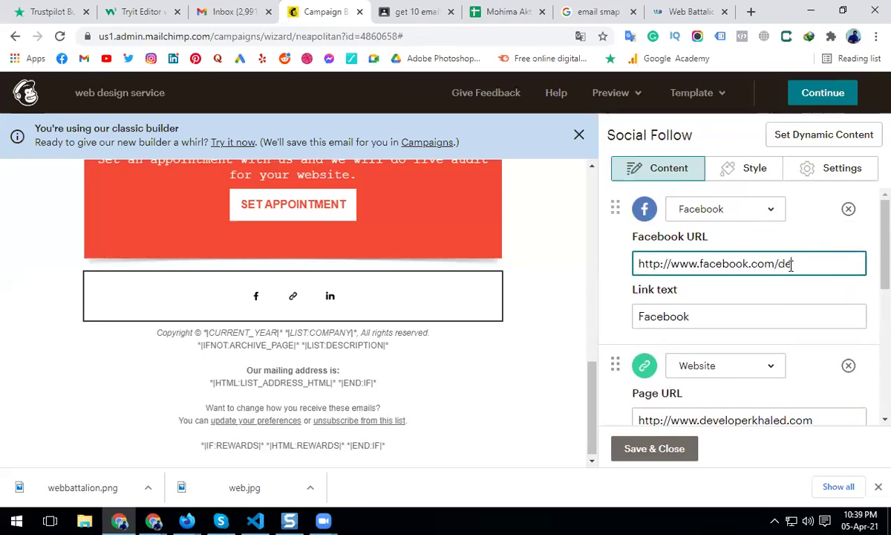
pyautogui.write('veloperkhaled')
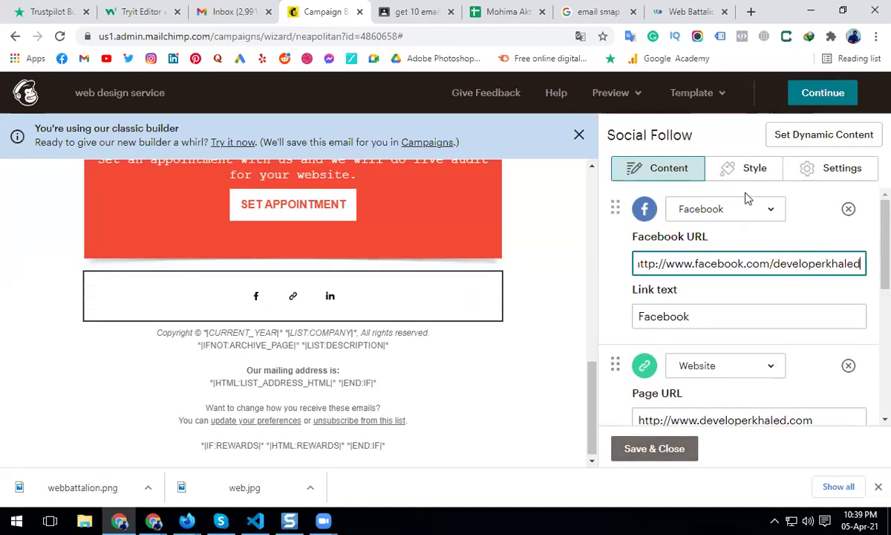
# Set the social follow block to the larger icon layout and the multicoloured solid icons.
pyautogui.click(823, 176)
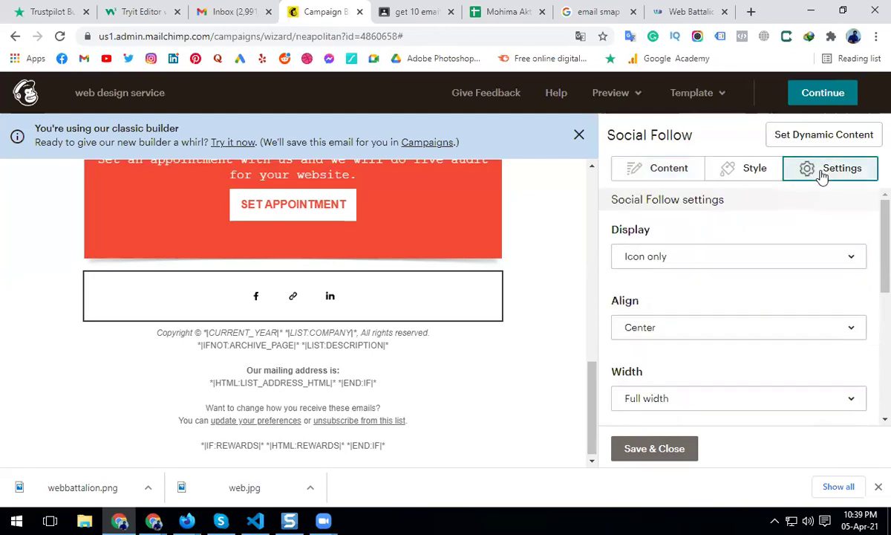
pyautogui.scroll(-5, 762, 308)
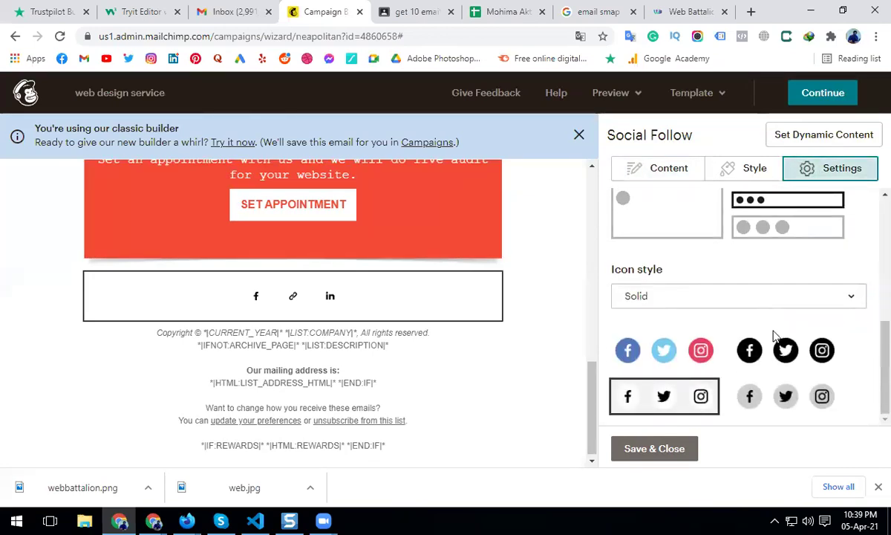
pyautogui.click(766, 230)
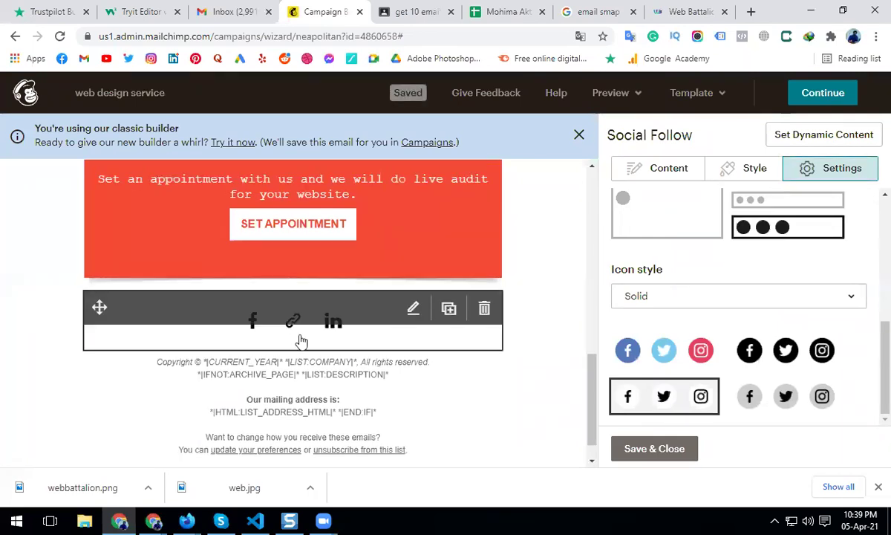
pyautogui.click(666, 357)
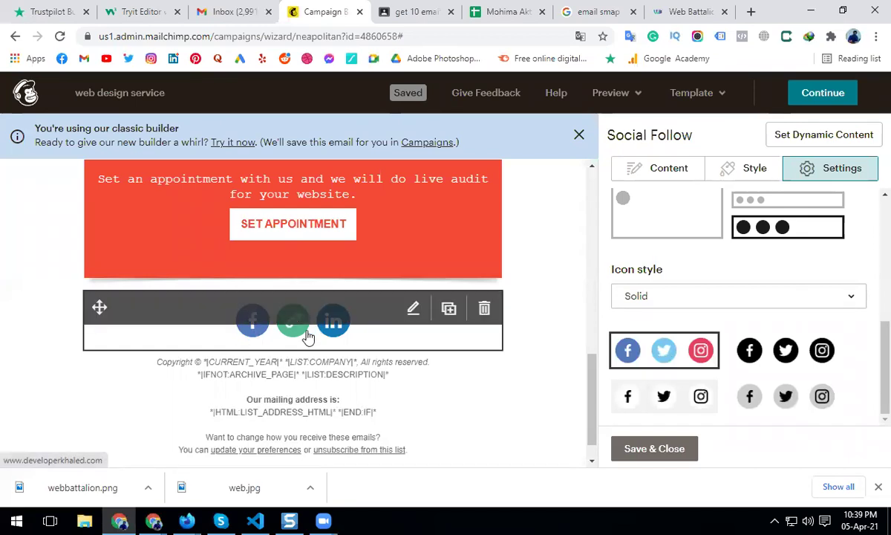
# Try the Outlined icon style on the social follow icons and switch it back to Solid.
pyautogui.click(651, 301)
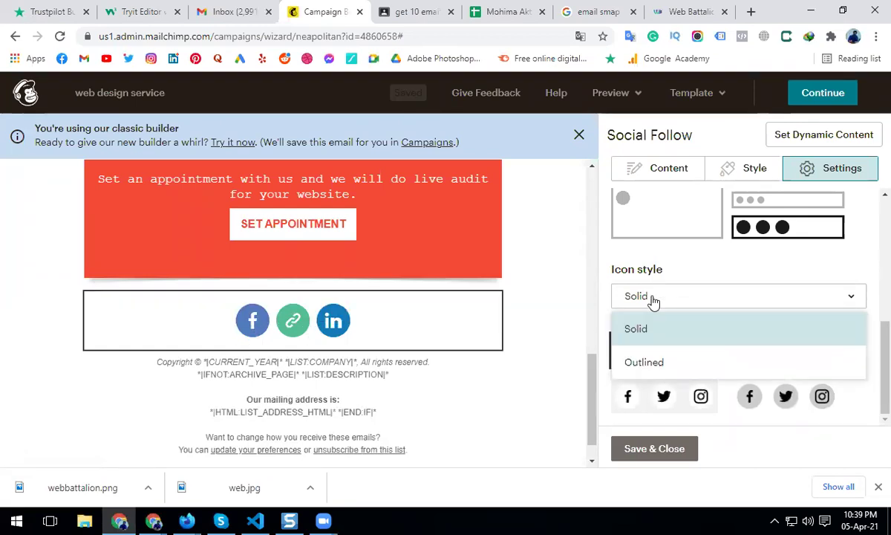
pyautogui.click(644, 364)
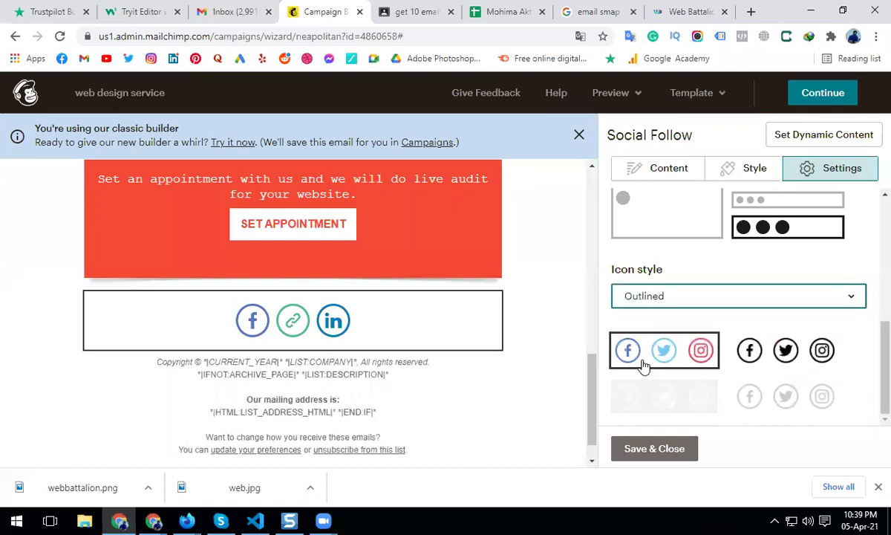
pyautogui.moveTo(264, 333)
pyautogui.click(709, 301)
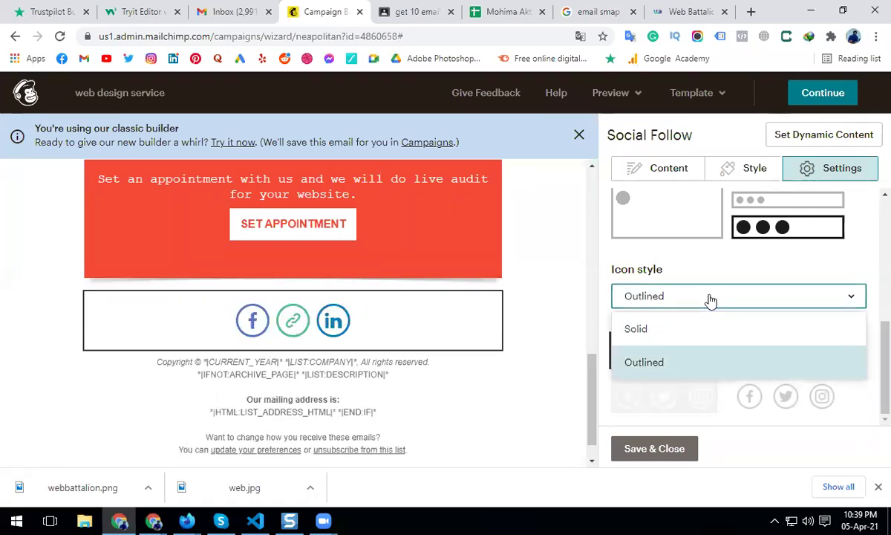
pyautogui.click(650, 325)
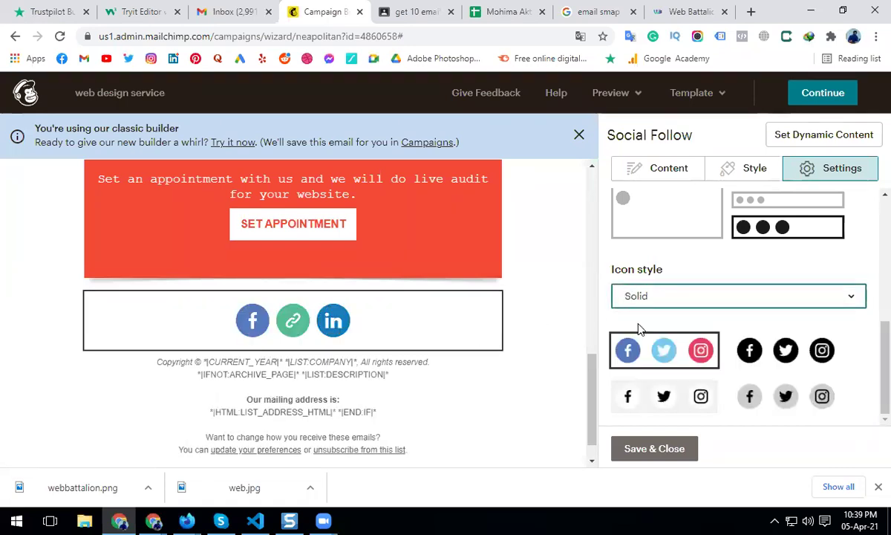
# Look over the email from the logo to the footer, and save and close the social follow block.
pyautogui.scroll(15, 472, 370)
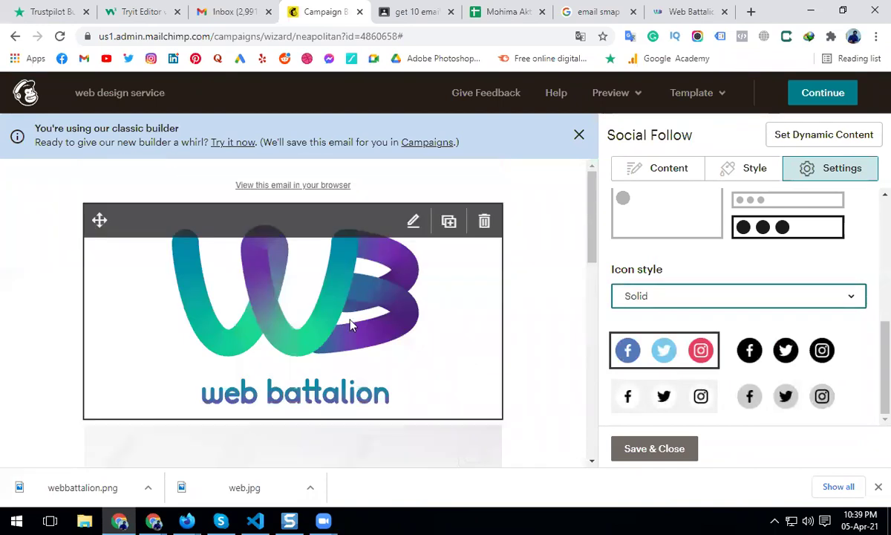
pyautogui.scroll(-5, 349, 323)
pyautogui.scroll(-3, 352, 324)
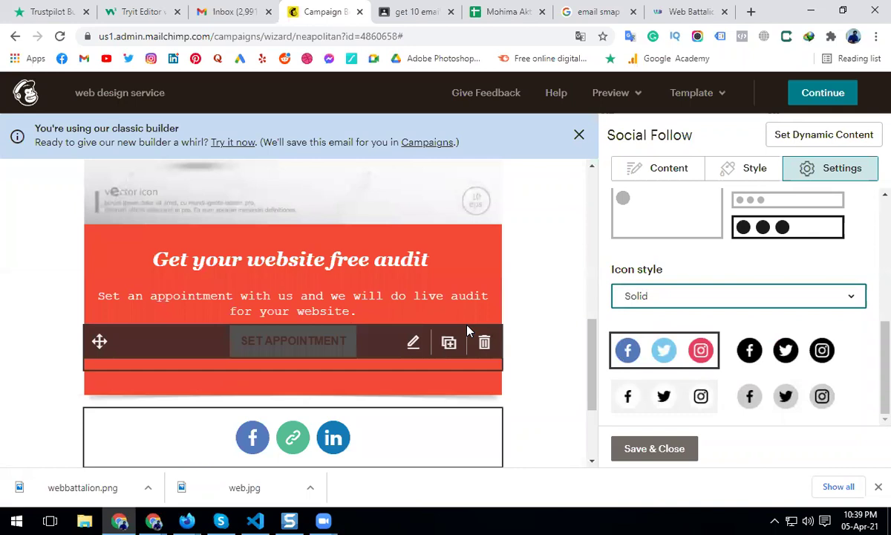
pyautogui.scroll(-2, 468, 333)
pyautogui.scroll(2, 468, 332)
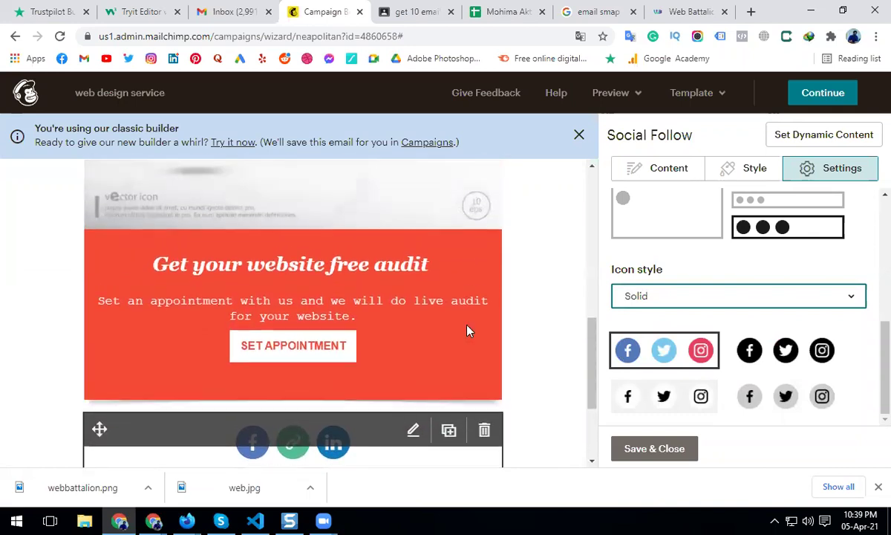
pyautogui.scroll(-3, 468, 332)
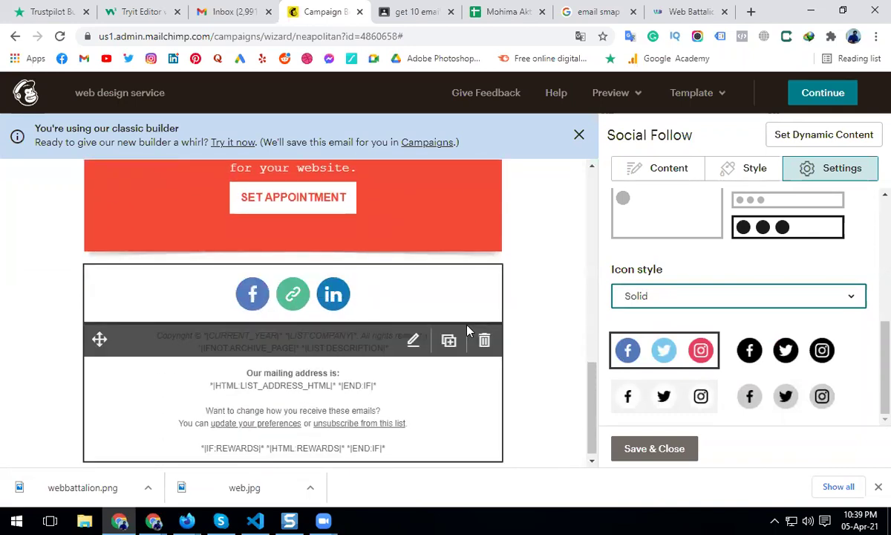
pyautogui.rightClick(468, 329)
pyautogui.click(653, 450)
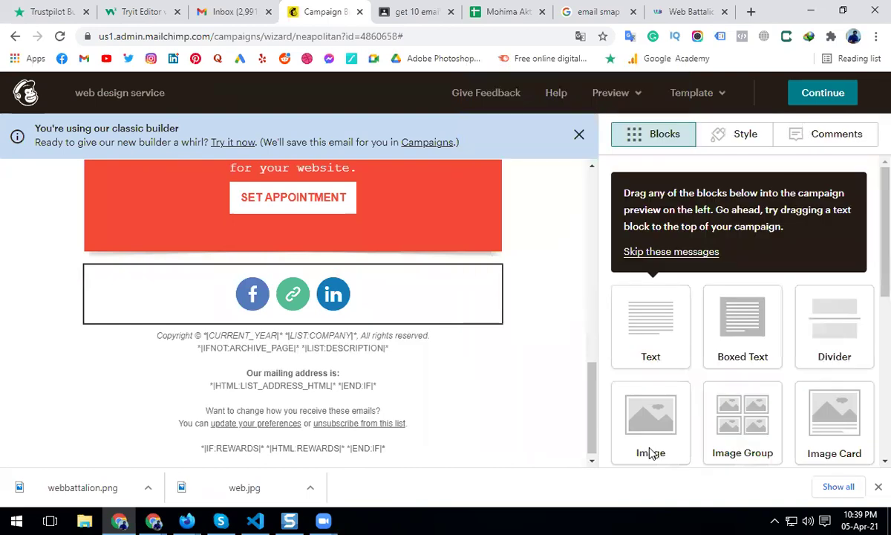
# Try an Image Group block above the social icons and delete it again.
pyautogui.scroll(-2, 679, 335)
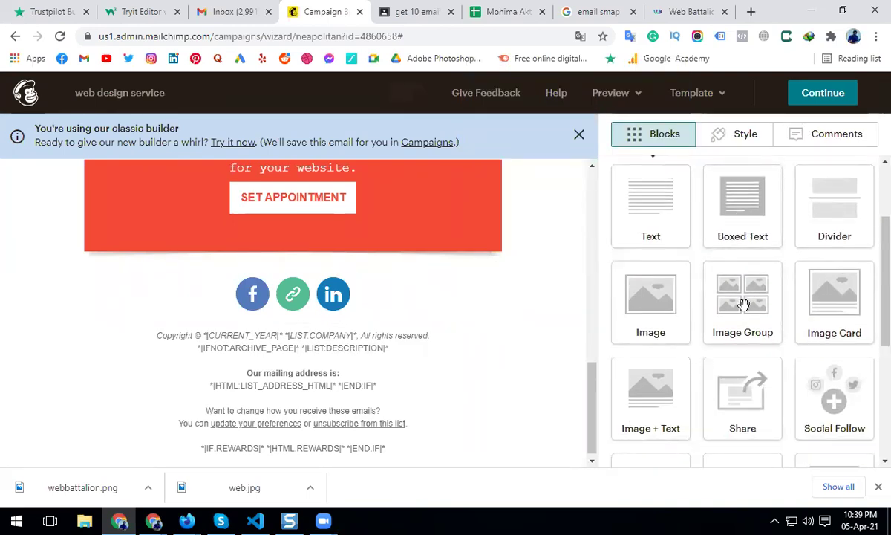
pyautogui.moveTo(740, 303); pyautogui.dragTo(416, 276)
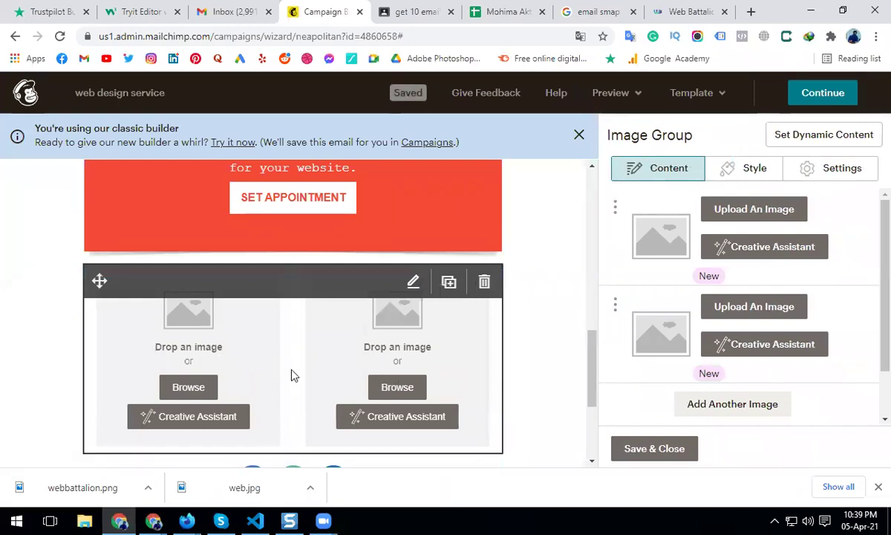
pyautogui.click(485, 282)
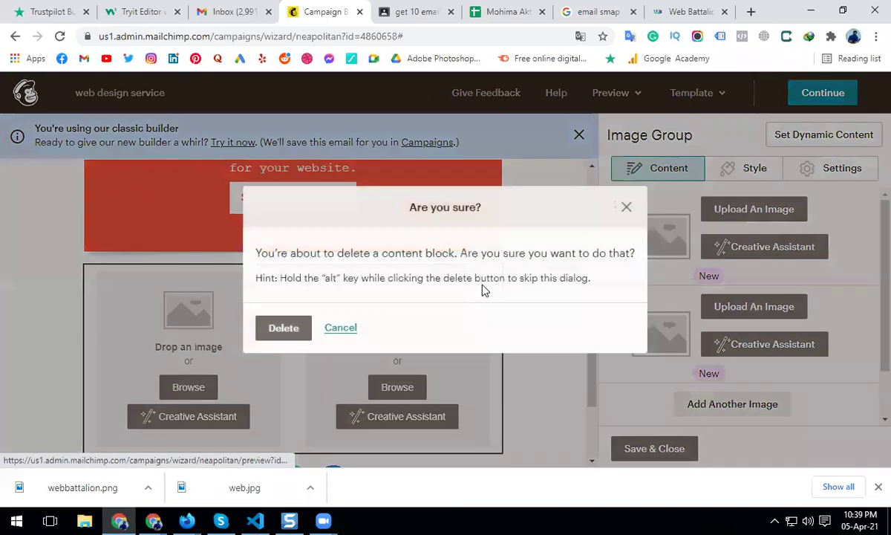
pyautogui.click(281, 329)
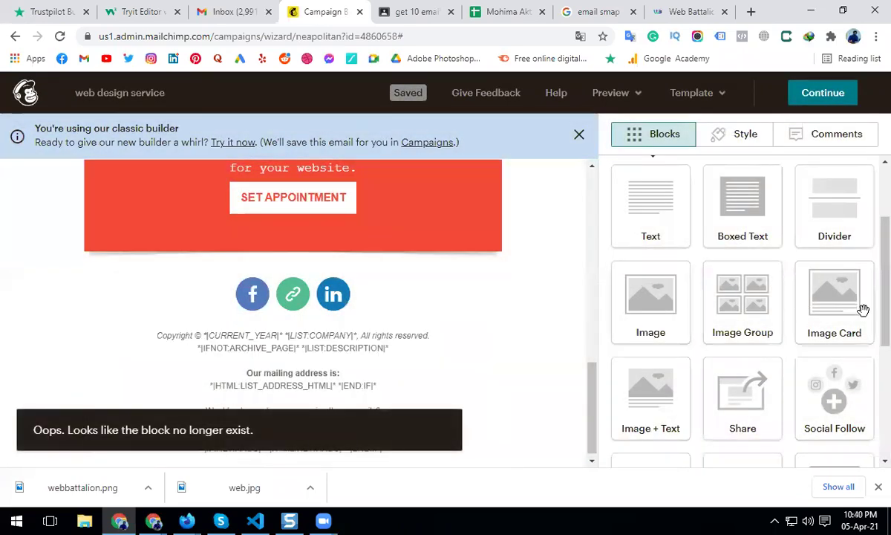
# Insert an Image + Text block above the social icons and set its number of images to 2.
pyautogui.moveTo(654, 408); pyautogui.dragTo(396, 273)
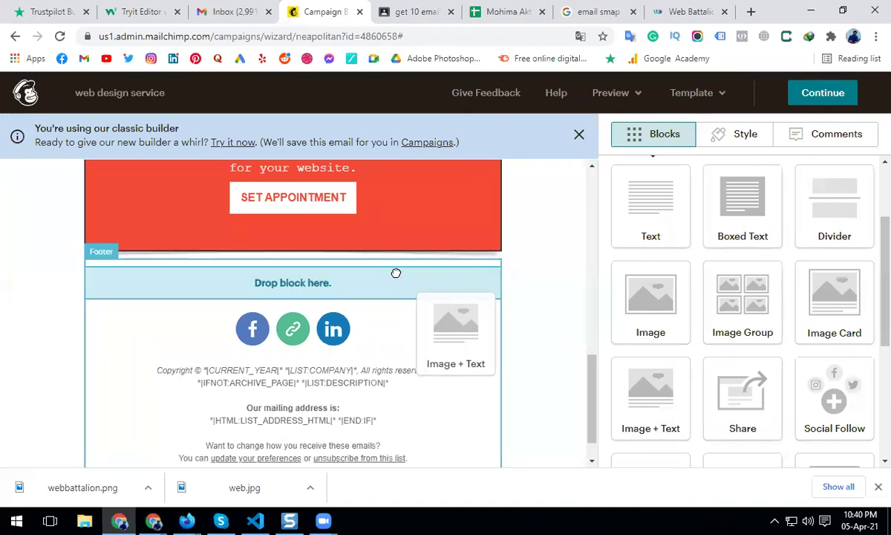
pyautogui.moveTo(396, 273); pyautogui.dragTo(394, 272)
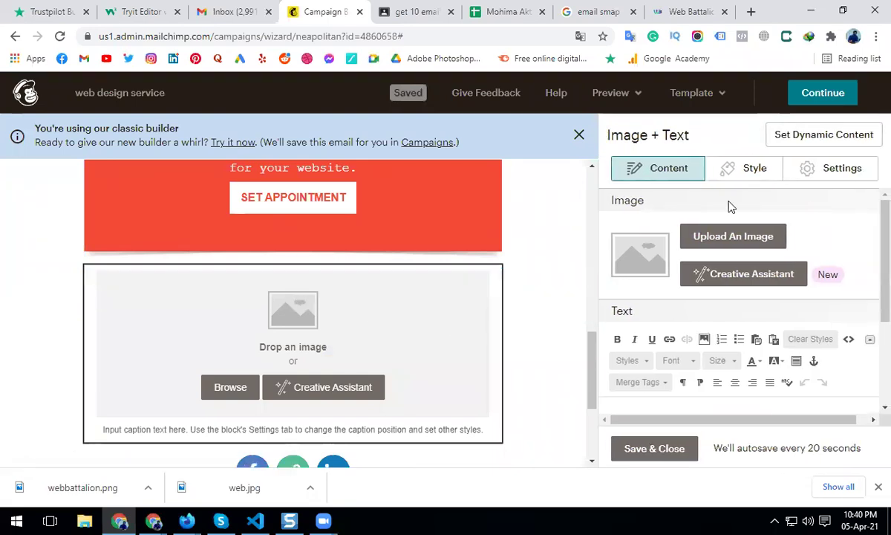
pyautogui.click(817, 169)
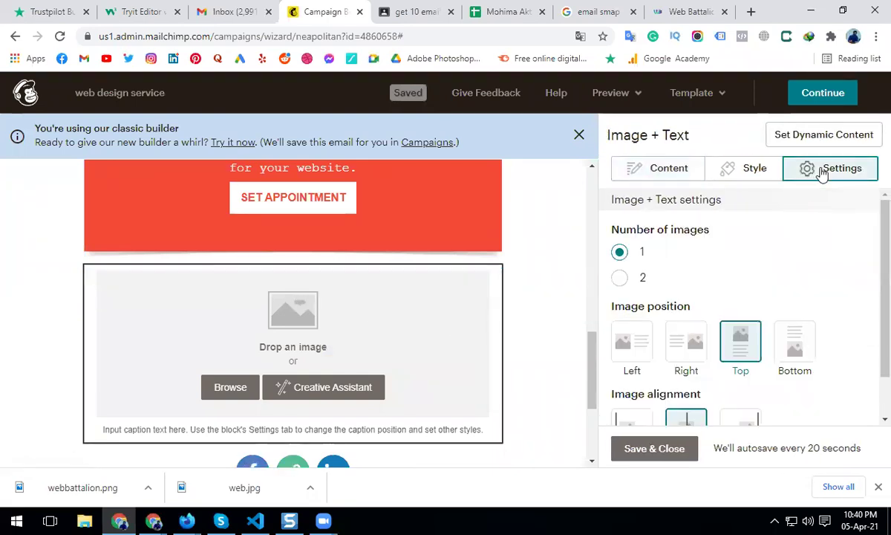
pyautogui.click(620, 278)
pyautogui.scroll(-1, 203, 390)
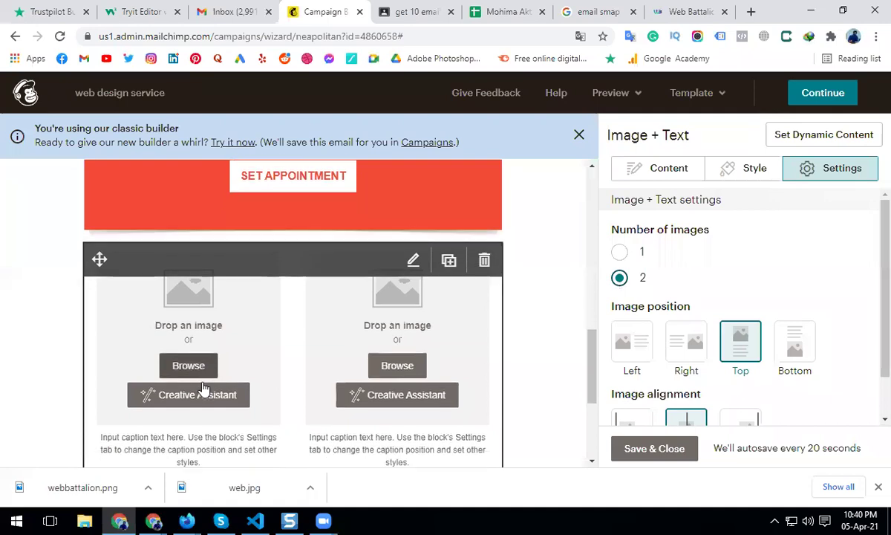
pyautogui.scroll(-2, 202, 390)
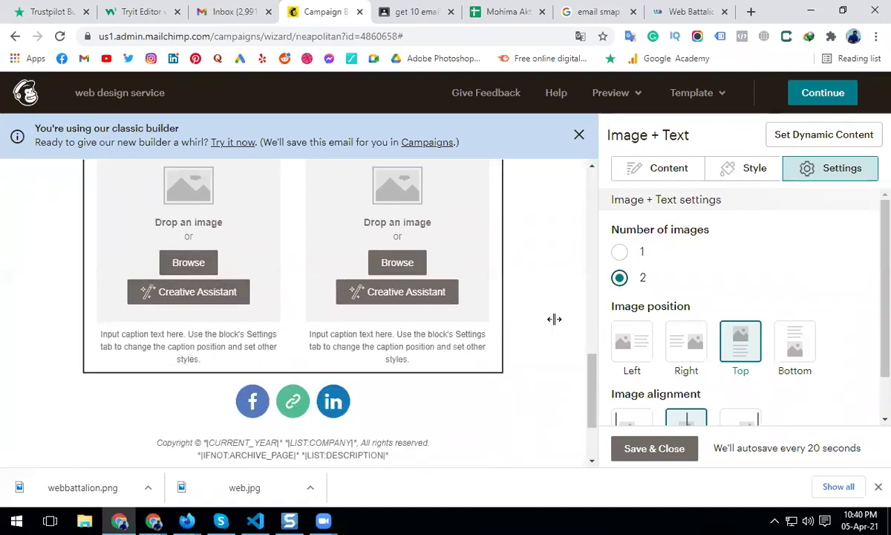
# Try the Left and Right image positions on the Image + Text block and delete the block.
pyautogui.click(635, 343)
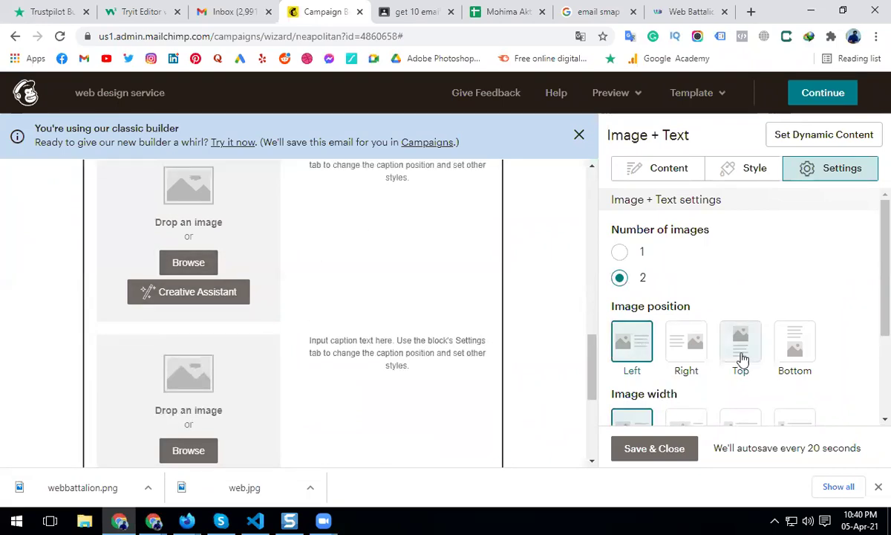
pyautogui.click(686, 346)
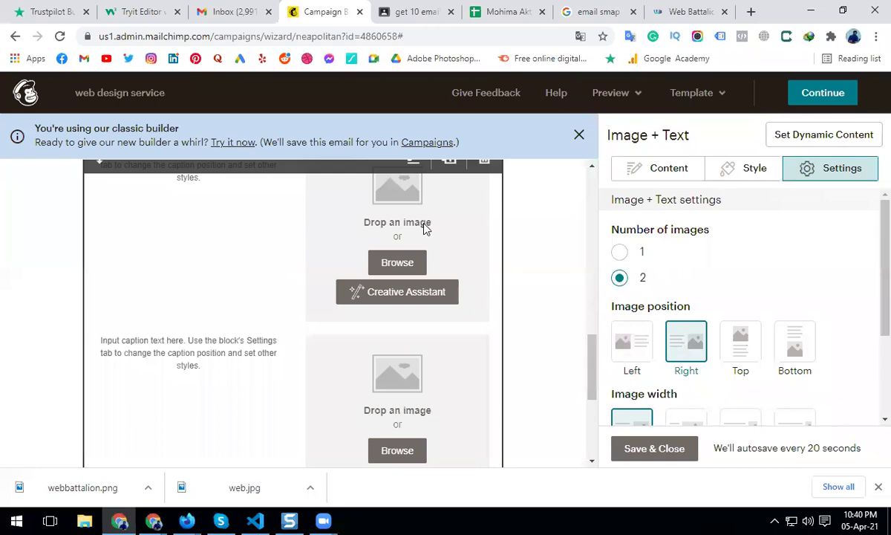
pyautogui.scroll(1, 252, 274)
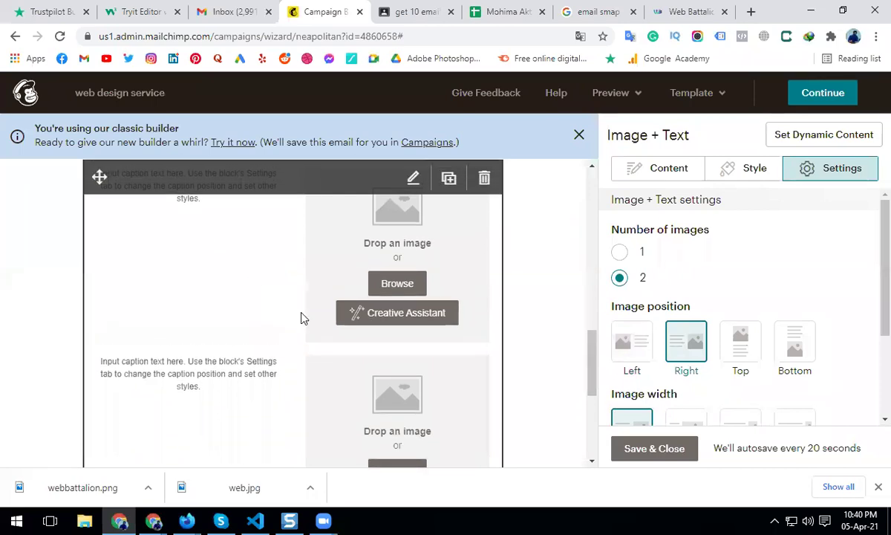
pyautogui.click(484, 182)
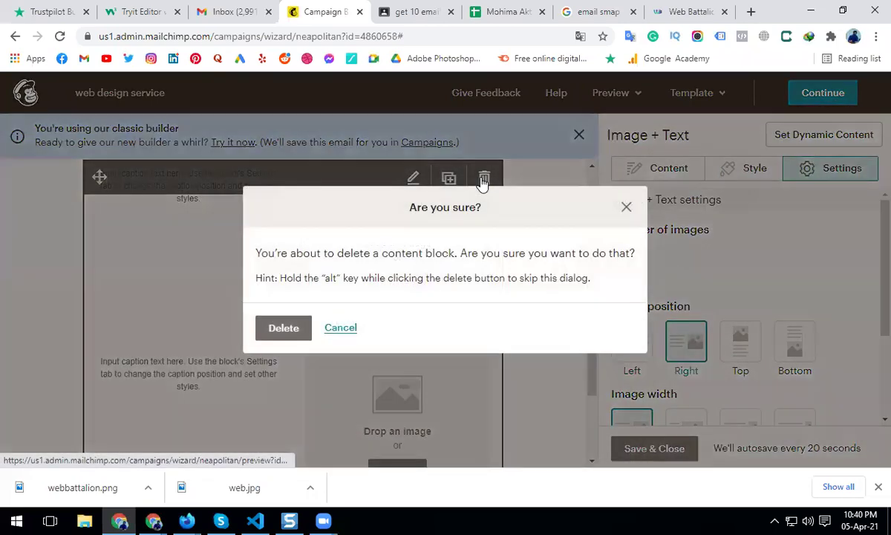
pyautogui.click(284, 328)
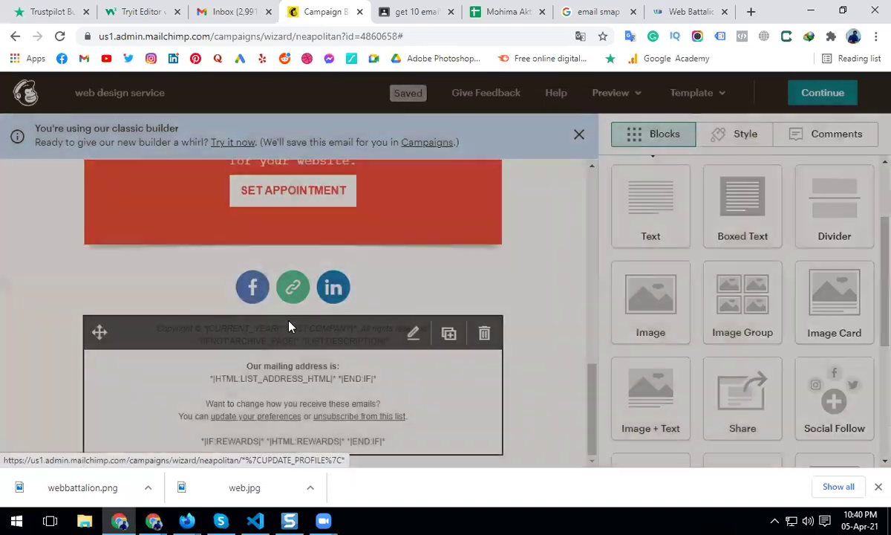
# Insert a Boxed Text block above the social icons and replace its placeholder with the line "What You will get for free audit".
pyautogui.moveTo(731, 225); pyautogui.dragTo(352, 259)
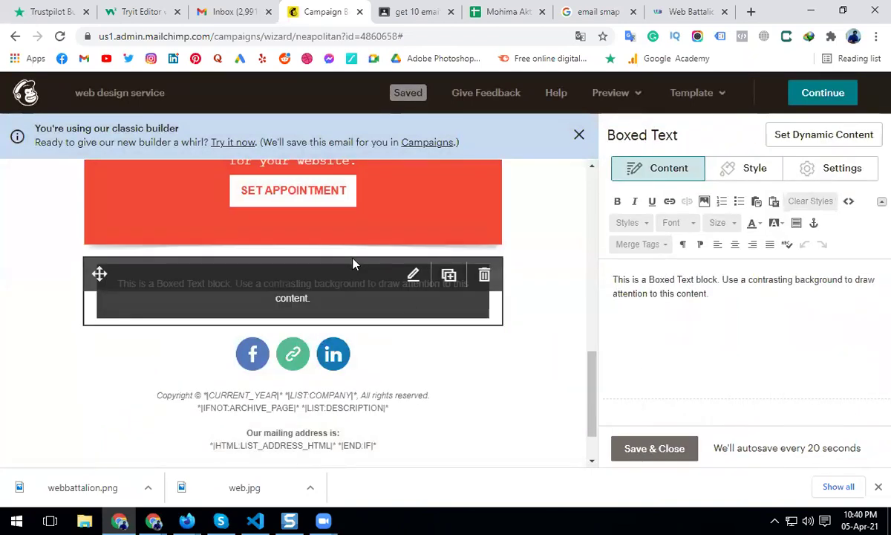
pyautogui.moveTo(717, 297); pyautogui.dragTo(583, 261)
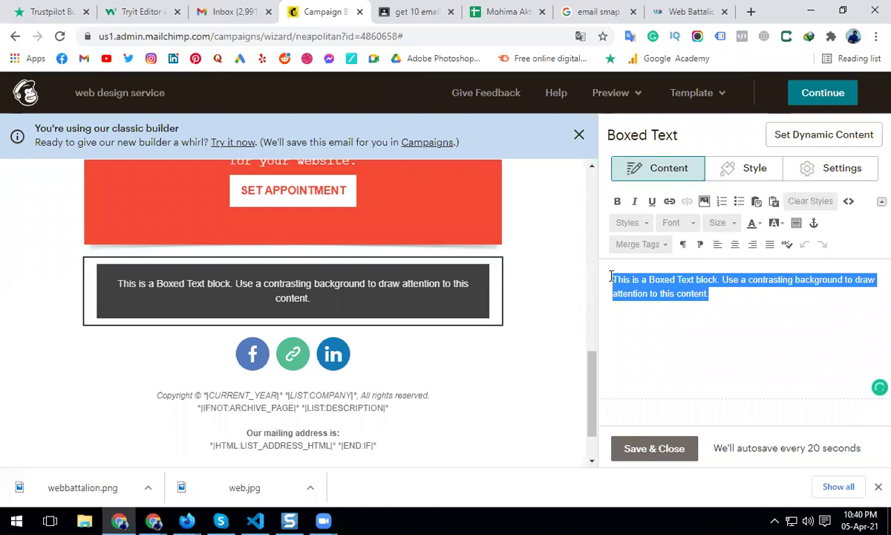
pyautogui.write('W')
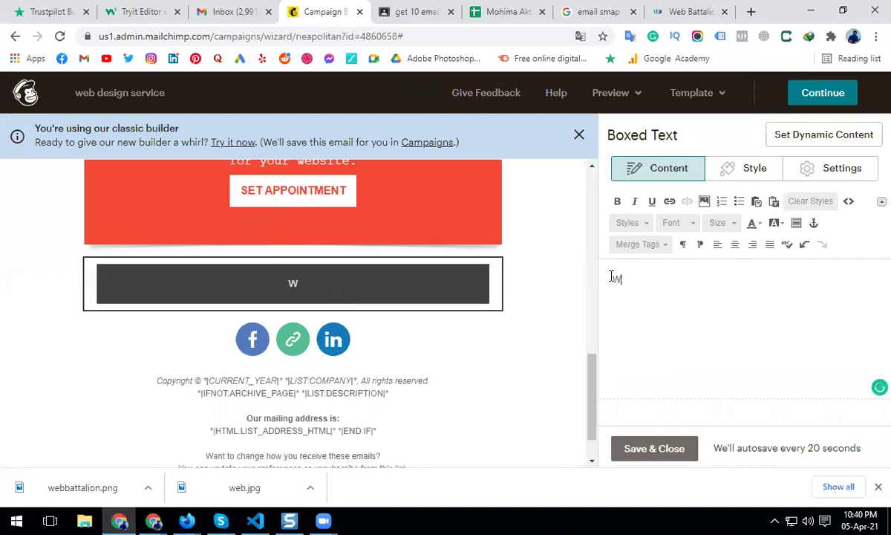
pyautogui.write('hat You will get')
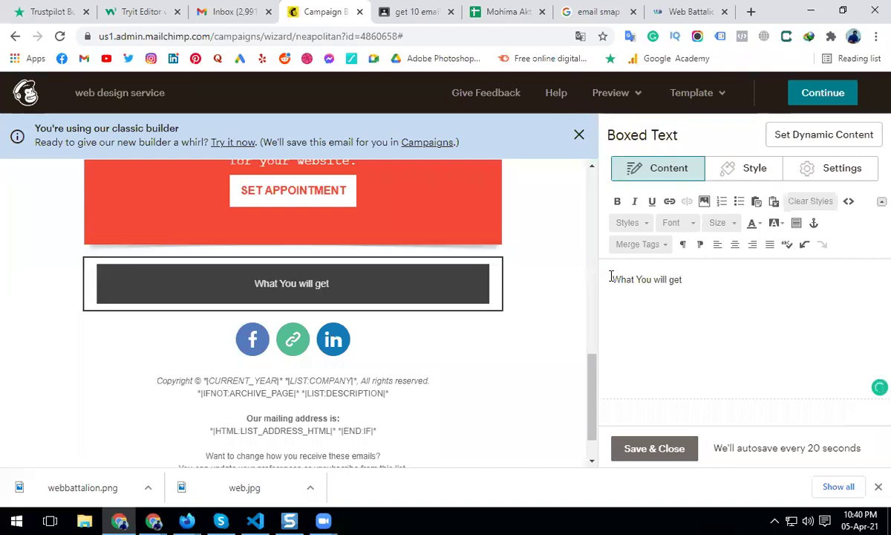
pyautogui.write(' For')
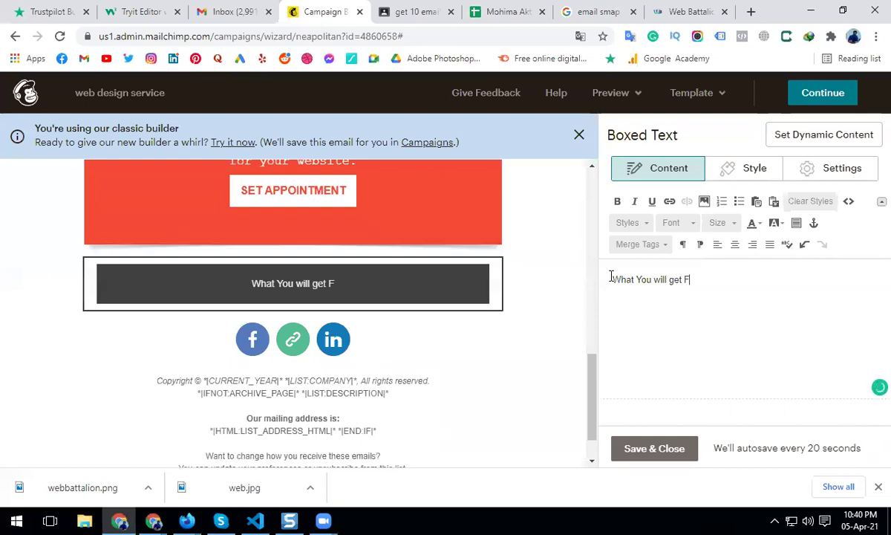
pyautogui.press('BackSpace')
pyautogui.press('BackSpace')
pyautogui.press('BackSpace')
pyautogui.press('BackSpace')
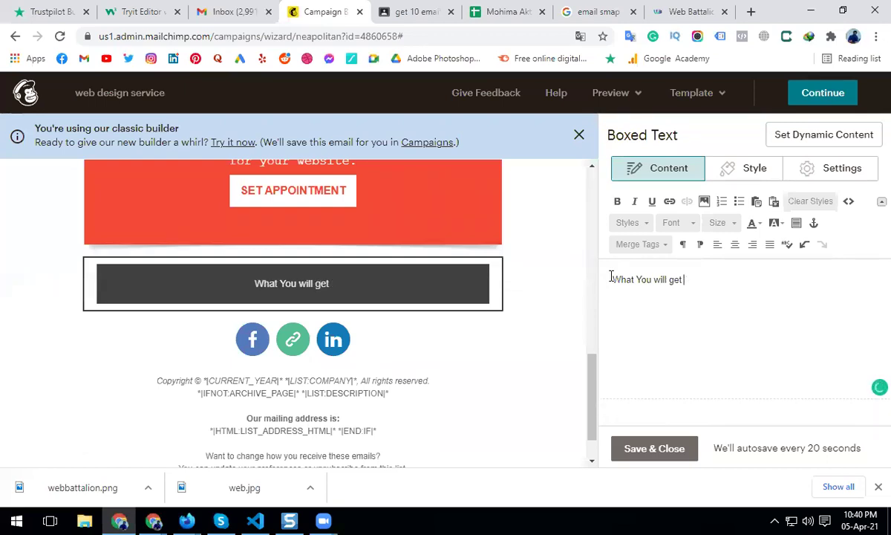
pyautogui.write('for free ausi')
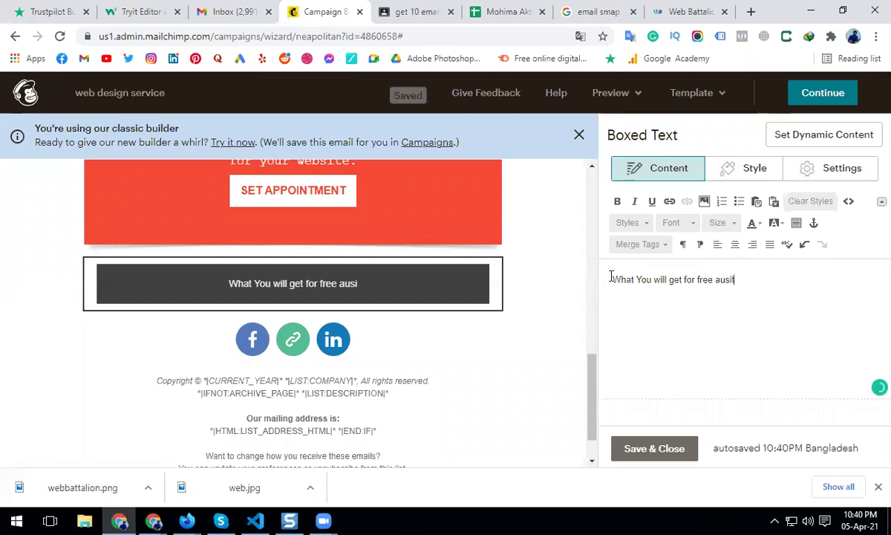
pyautogui.press('BackSpace')
pyautogui.press('BackSpace')
pyautogui.write('dit')
pyautogui.press('Return')
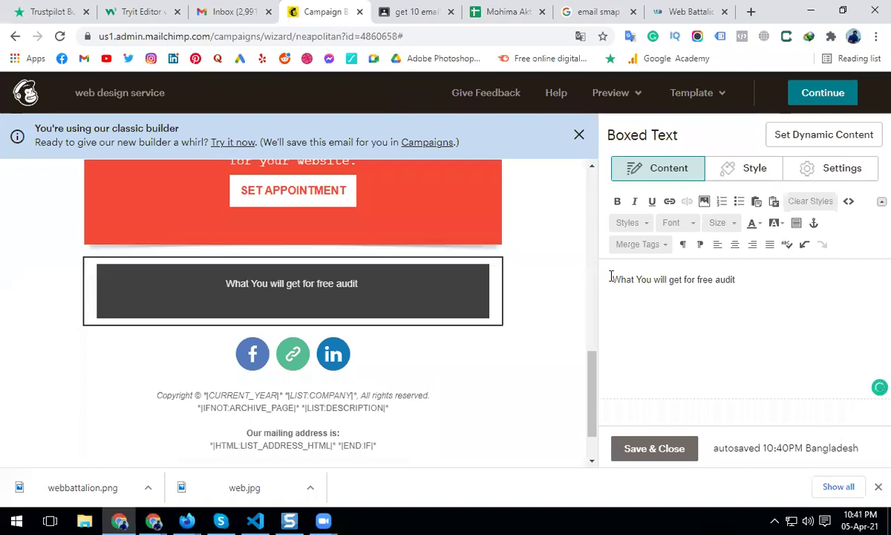
# End the Boxed Text heading "What You will get for free audit" with a question mark and set its font size to 18.
pyautogui.press('BackSpace')
pyautogui.write('?')
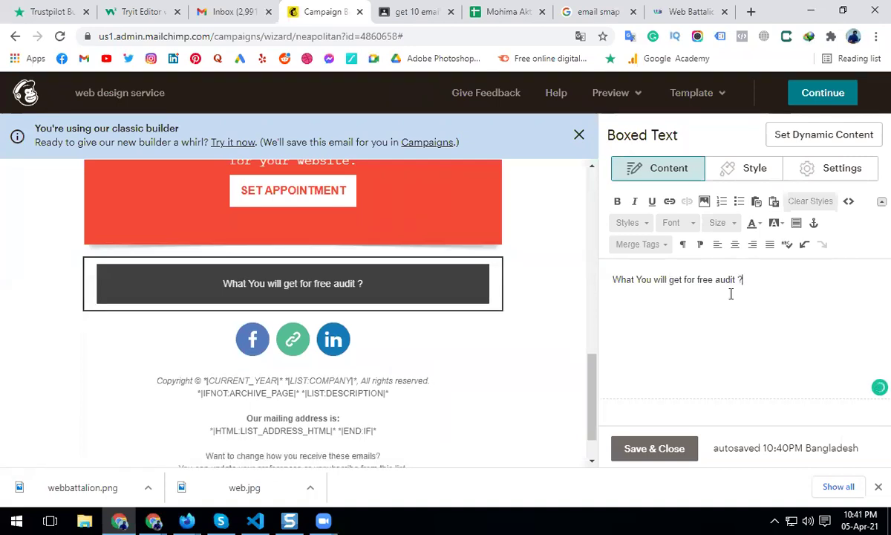
pyautogui.moveTo(754, 277); pyautogui.dragTo(606, 274)
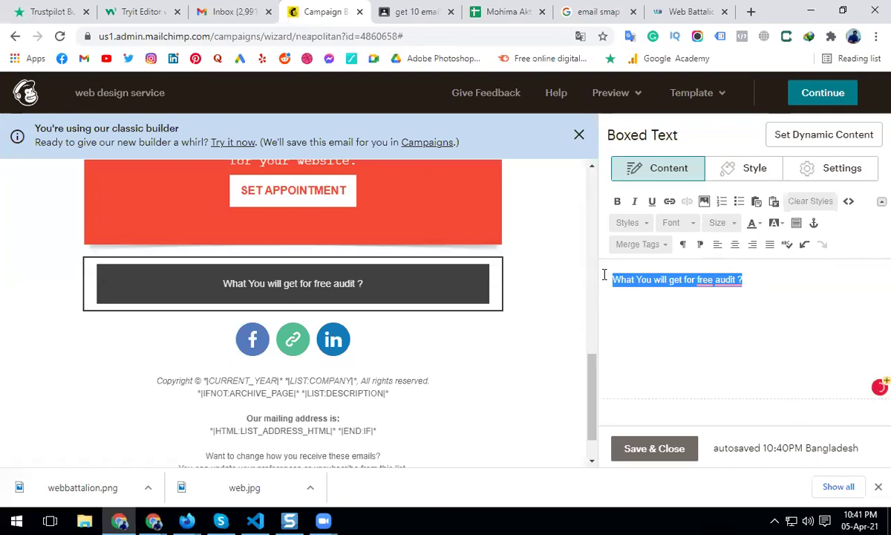
pyautogui.click(686, 223)
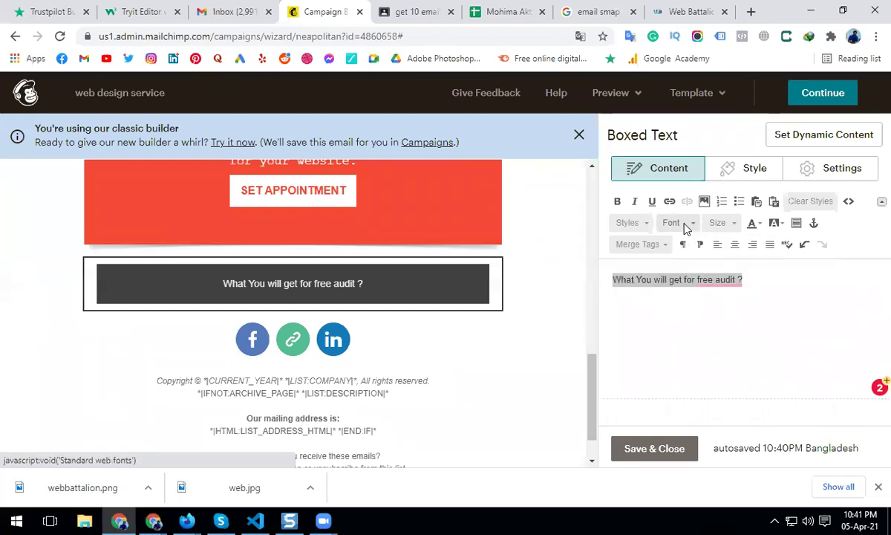
pyautogui.click(638, 297)
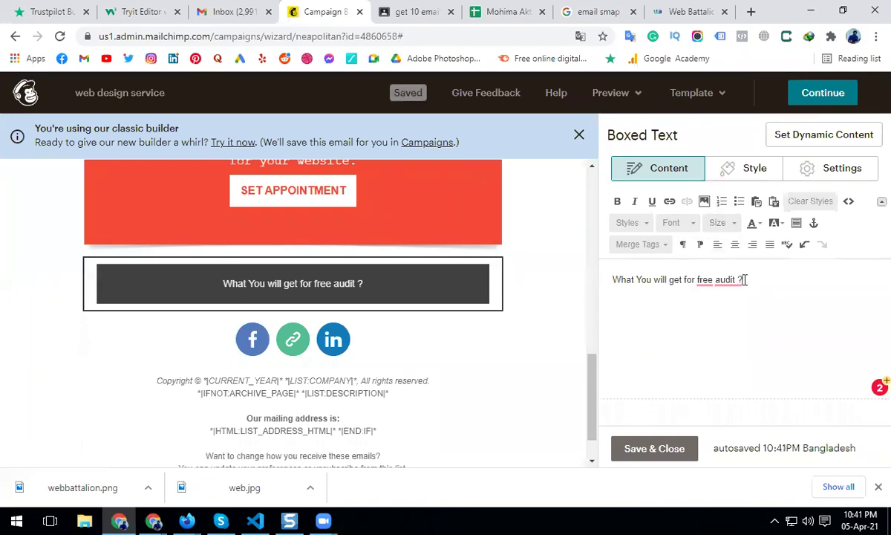
pyautogui.moveTo(743, 279); pyautogui.dragTo(610, 277)
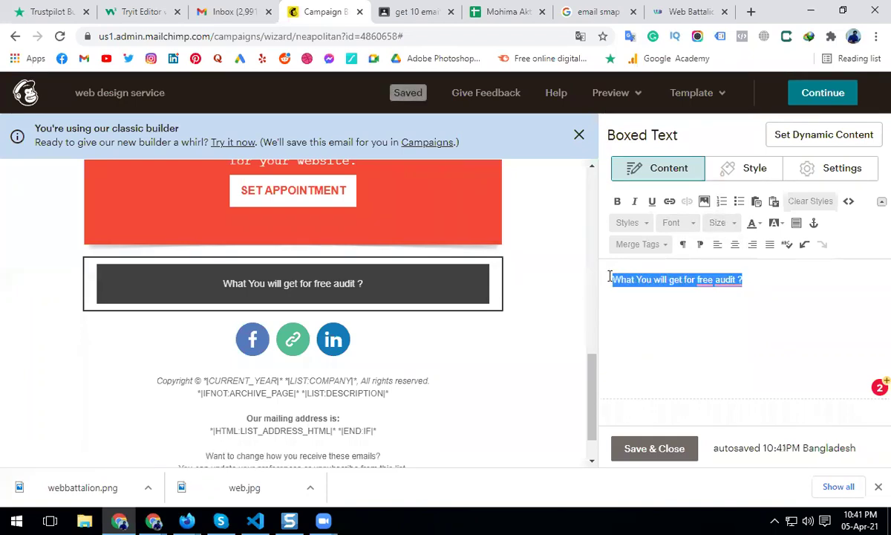
pyautogui.click(718, 224)
pyautogui.click(718, 296)
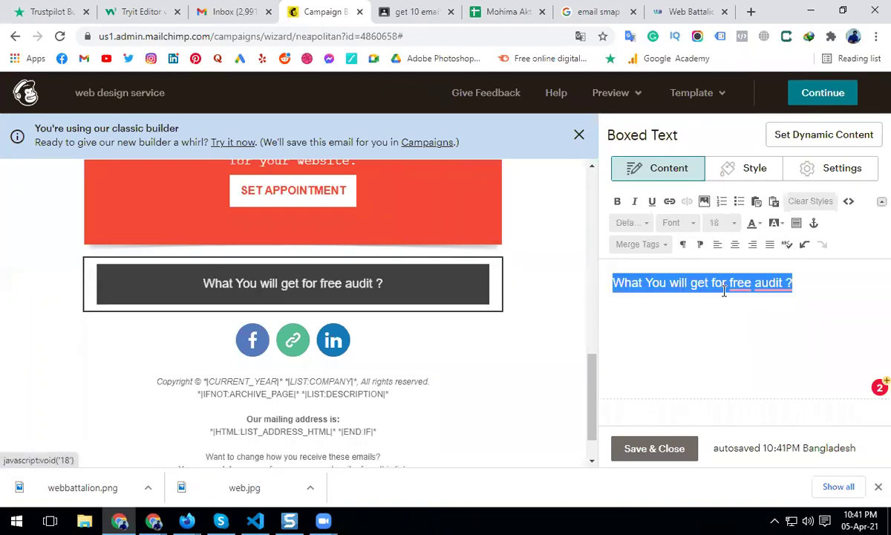
pyautogui.click(798, 293)
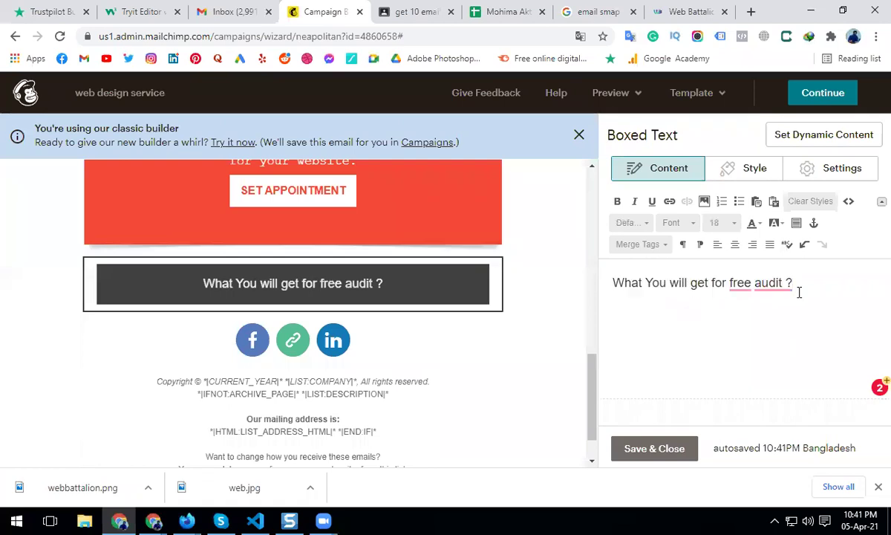
# Add the line "1. website design & responsibility" below the heading at font size 14.
pyautogui.press('Return')
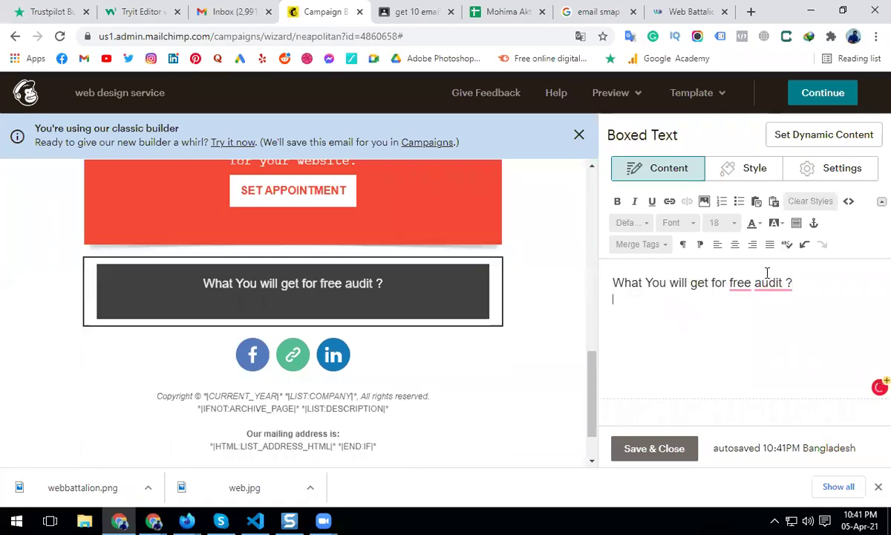
pyautogui.click(728, 224)
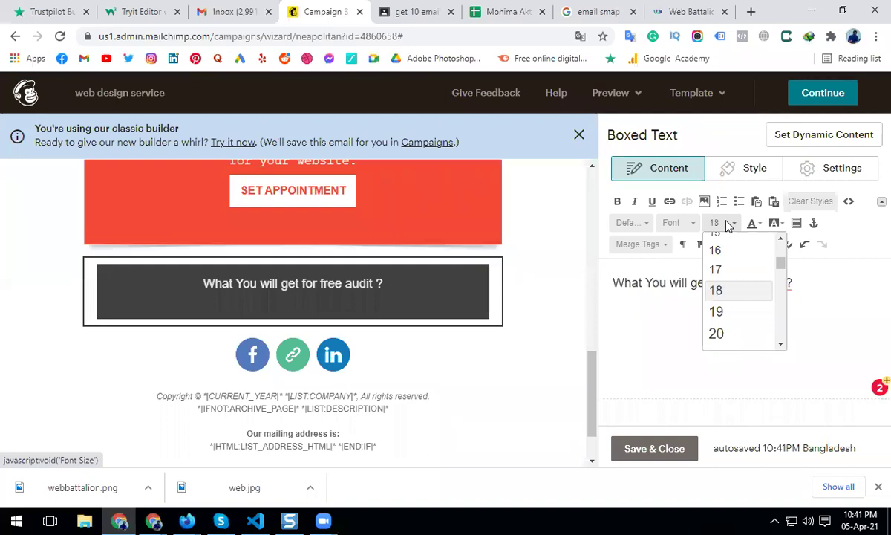
pyautogui.scroll(1, 731, 293)
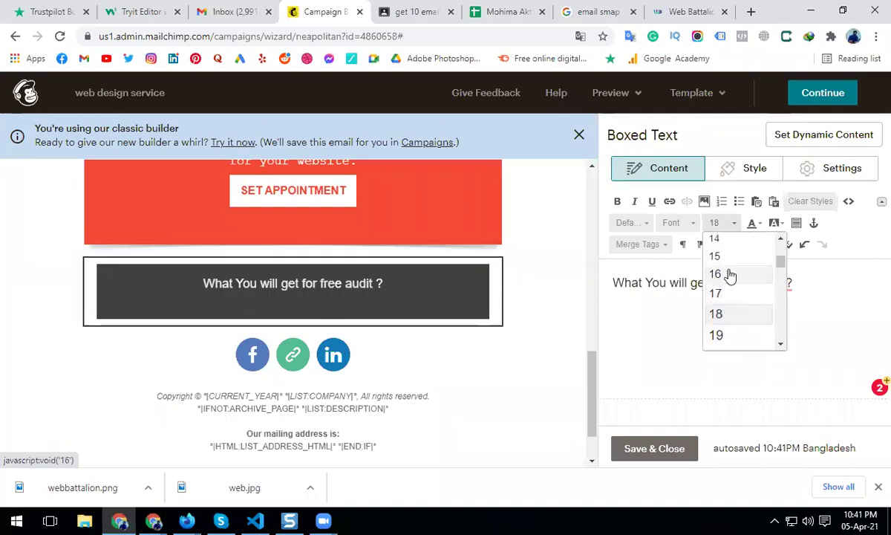
pyautogui.click(718, 240)
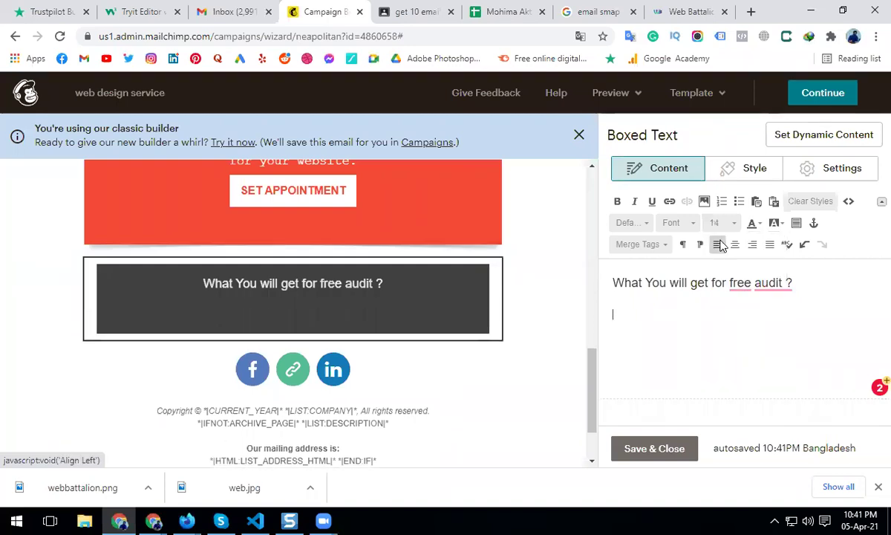
pyautogui.write('1. website')
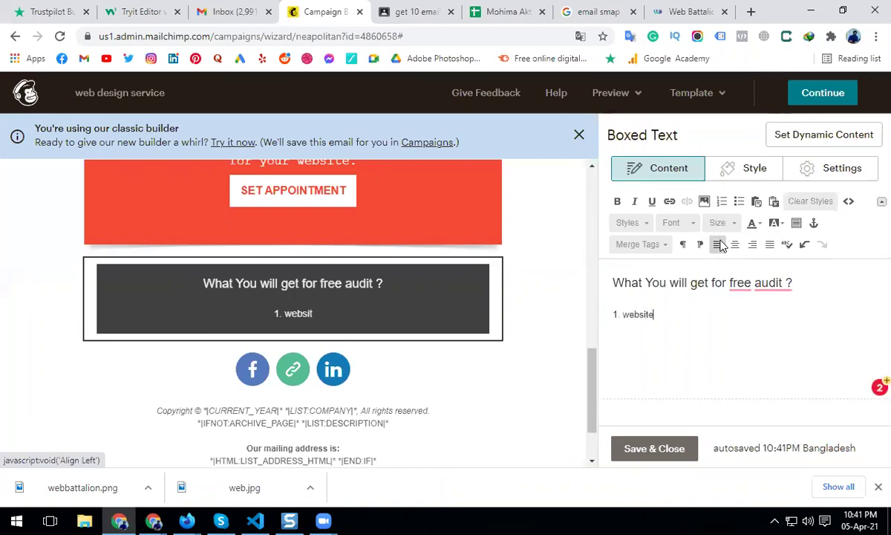
pyautogui.write(' design ')
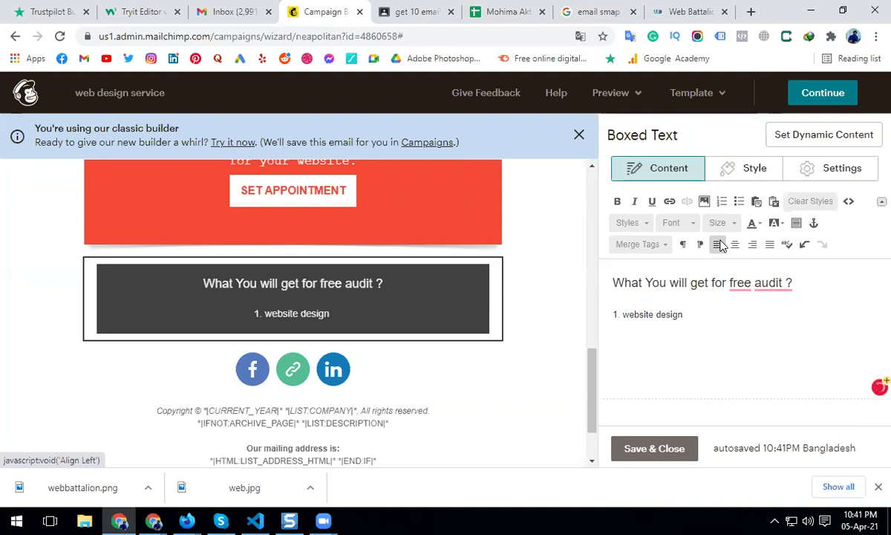
pyautogui.write('& respon')
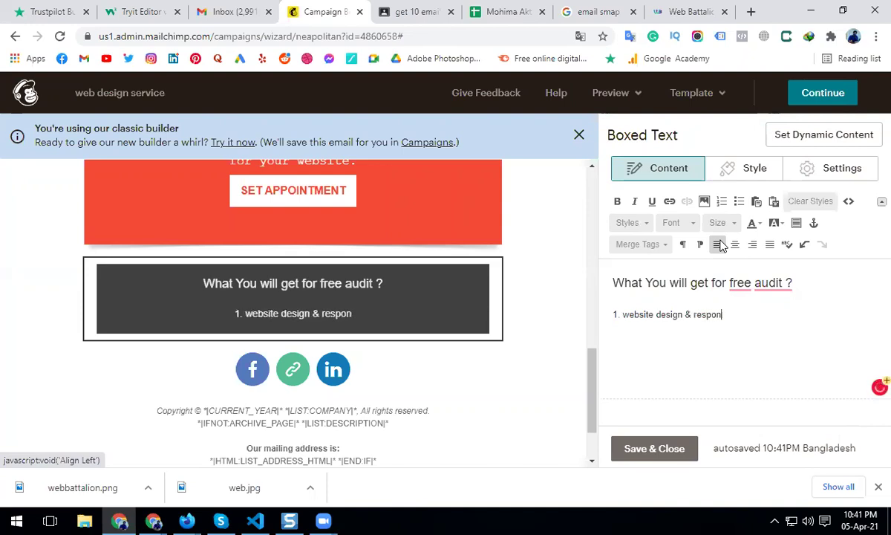
pyautogui.write('sibility')
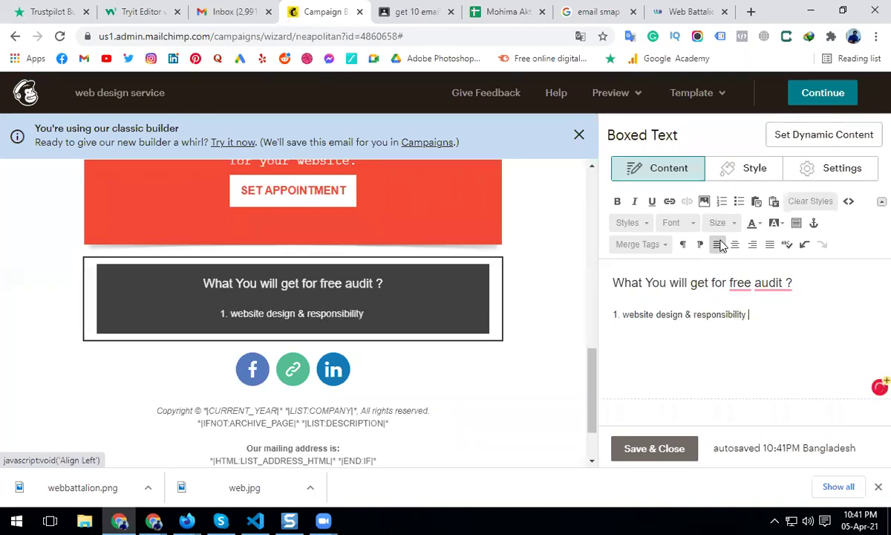
# Add the second list line "2. website seo & google search optimized" to the Boxed Text block.
pyautogui.press('Return')
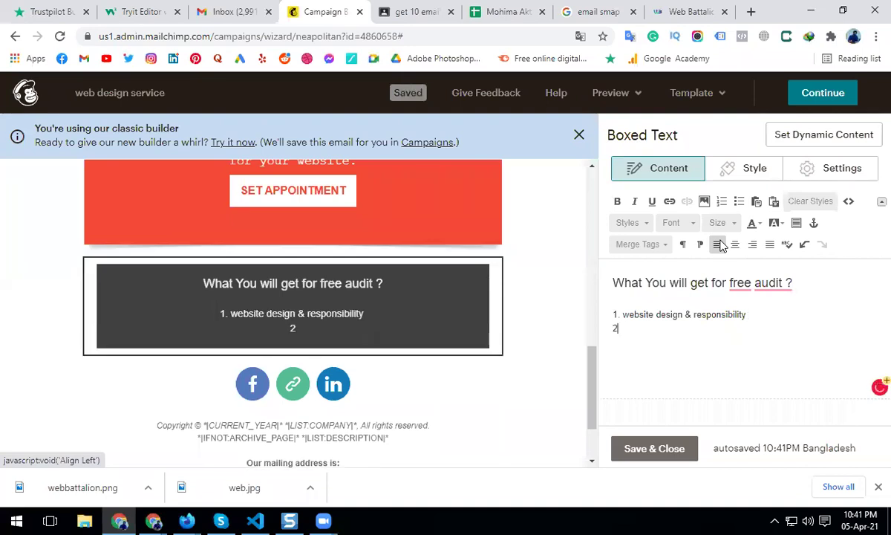
pyautogui.write('website seo ')
pyautogui.write('& g')
pyautogui.write('le ')
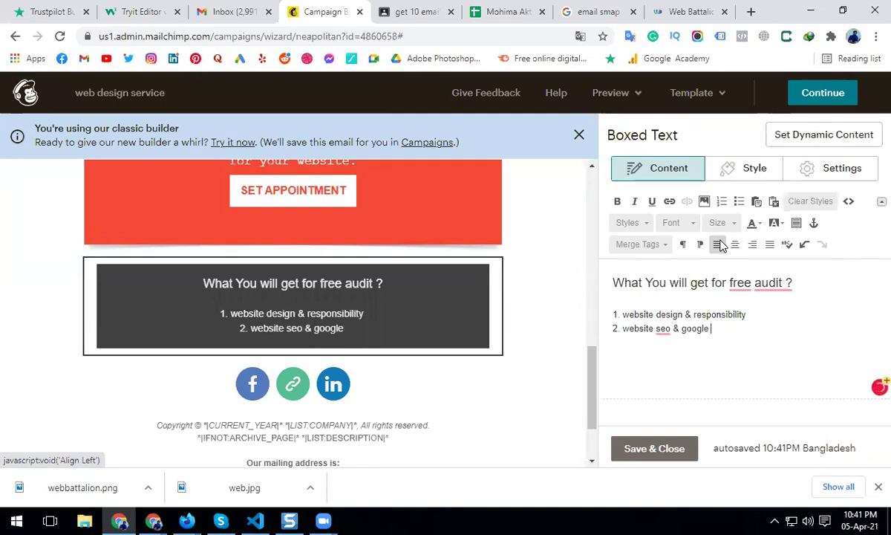
pyautogui.write('search optimized')
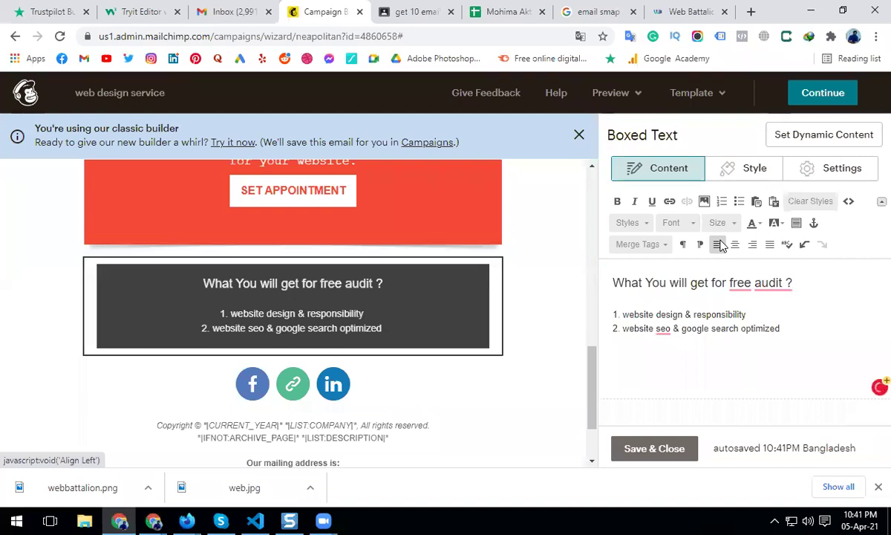
# Add the third list line "3. website security ensured and check vurnabilitity" to the Boxed Text block.
pyautogui.press('Return')
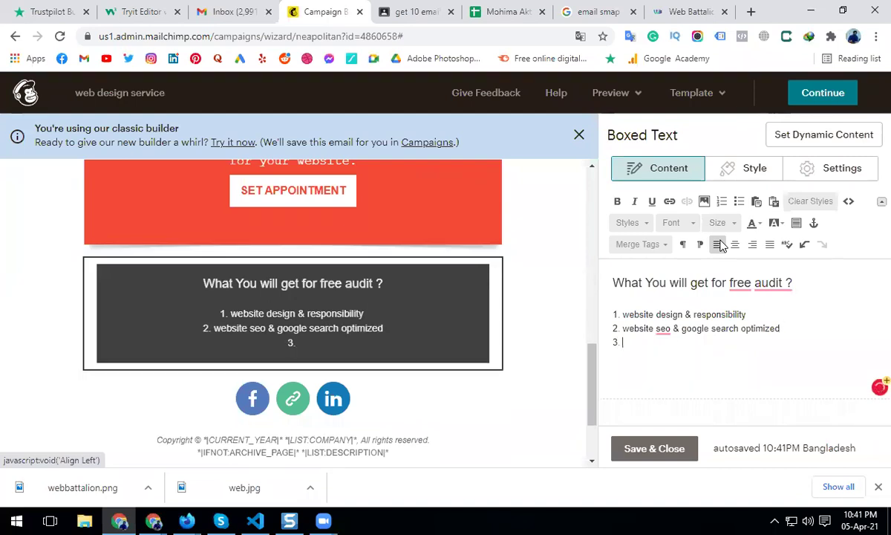
pyautogui.write('website ')
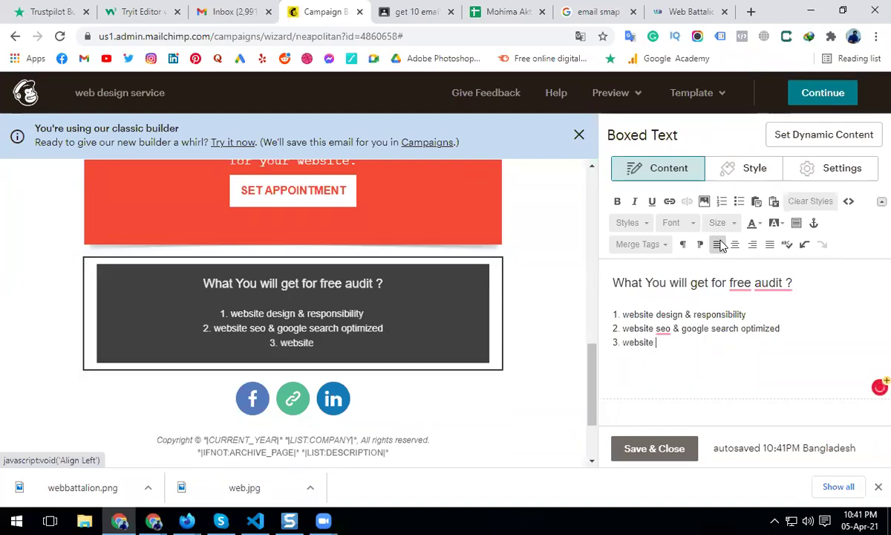
pyautogui.write('securi')
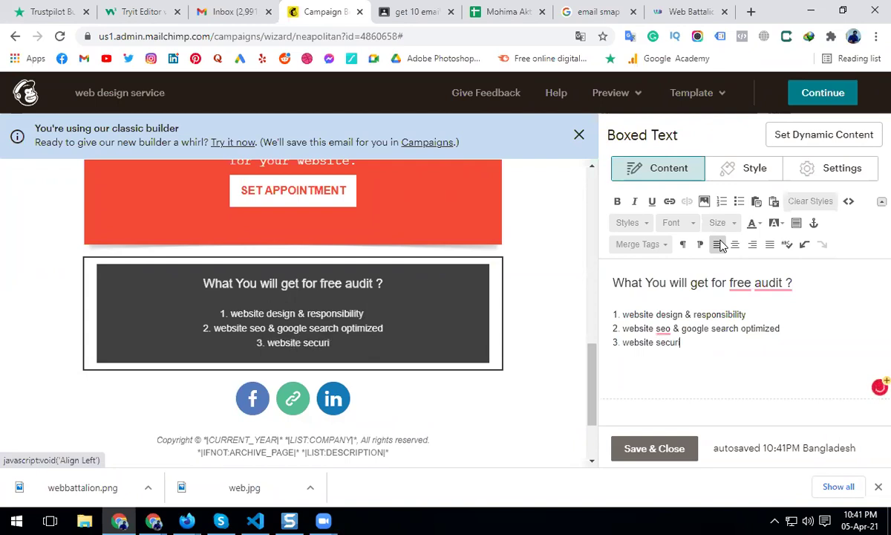
pyautogui.write('ty e')
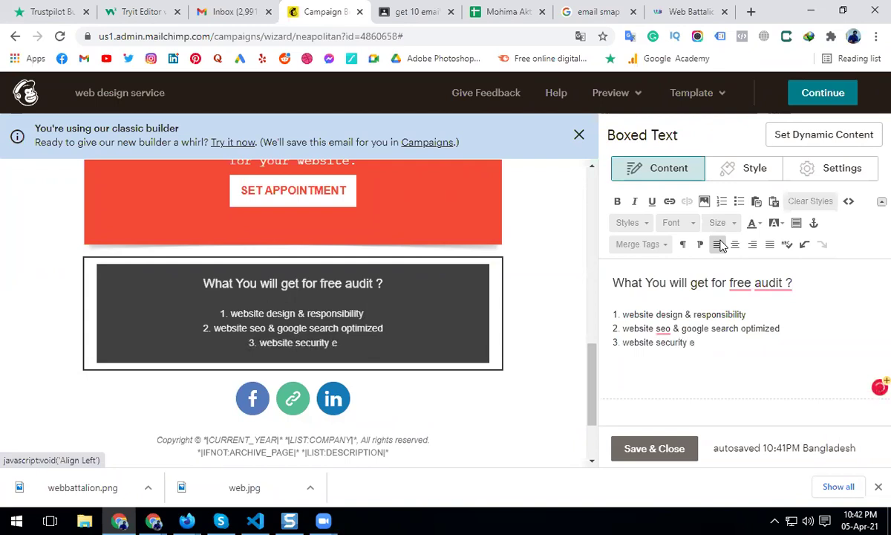
pyautogui.write('nsured ')
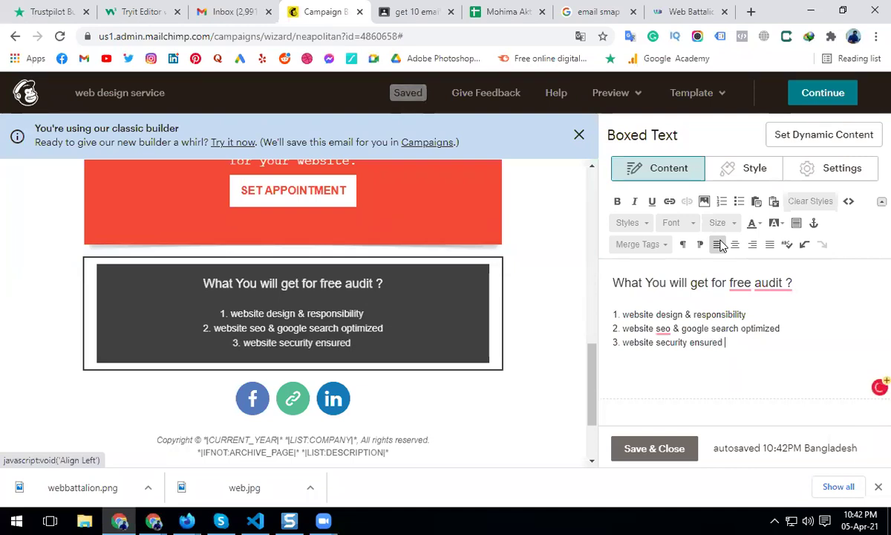
pyautogui.write('and')
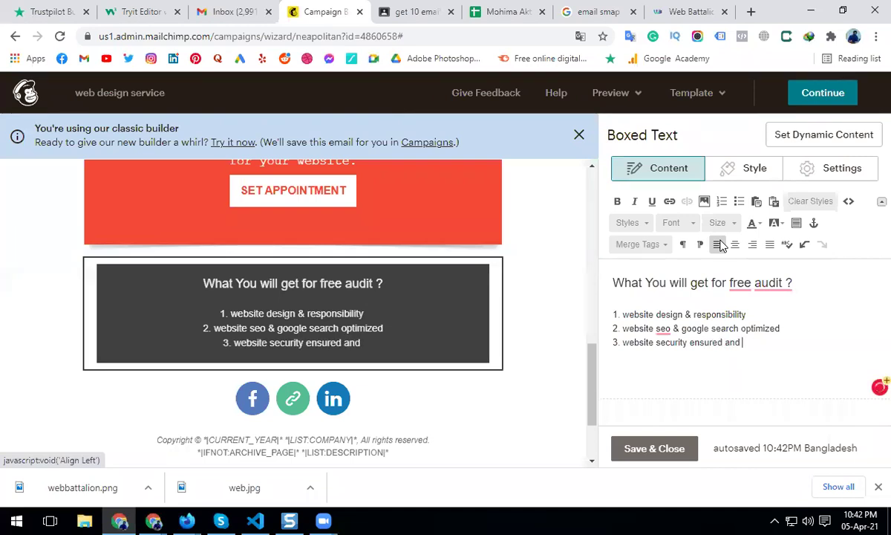
pyautogui.write(' check vu')
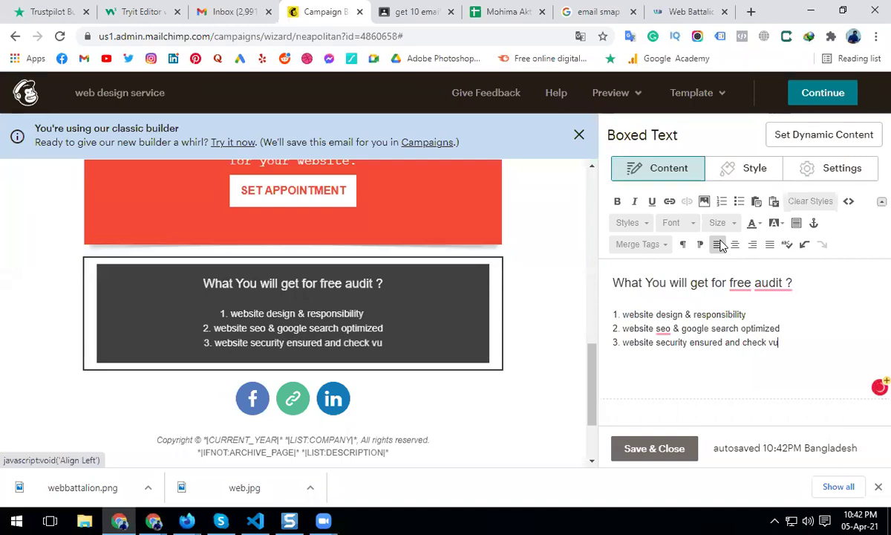
pyautogui.write('rnabilitit')
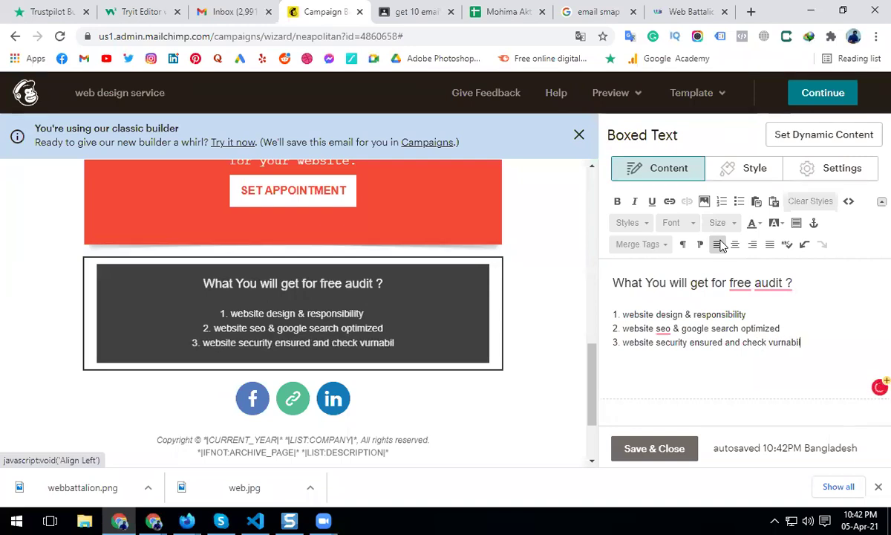
pyautogui.press('BackSpace')
pyautogui.press('BackSpace')
pyautogui.press('BackSpace')
pyautogui.write('lity')
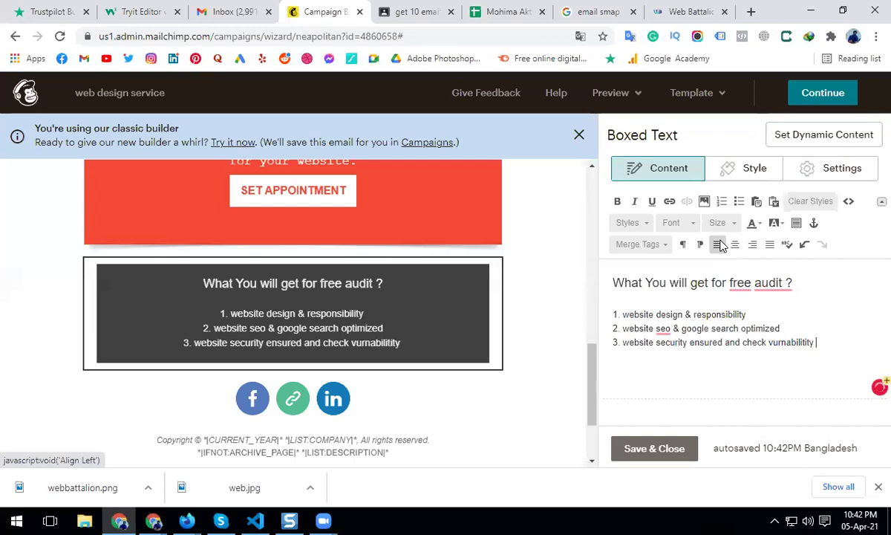
# Add the fourth list line "4. website broken link check & redirect check" to the Boxed Text block.
pyautogui.press('Return')
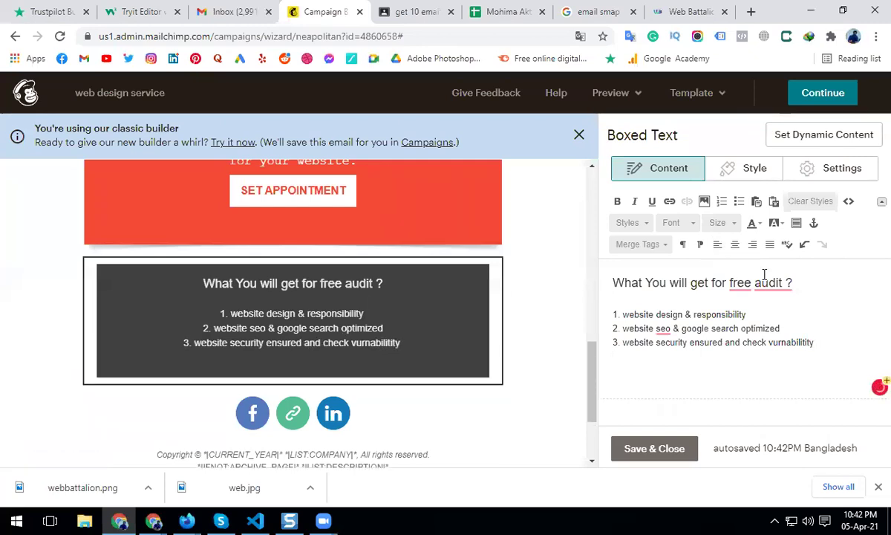
pyautogui.write('4. website ')
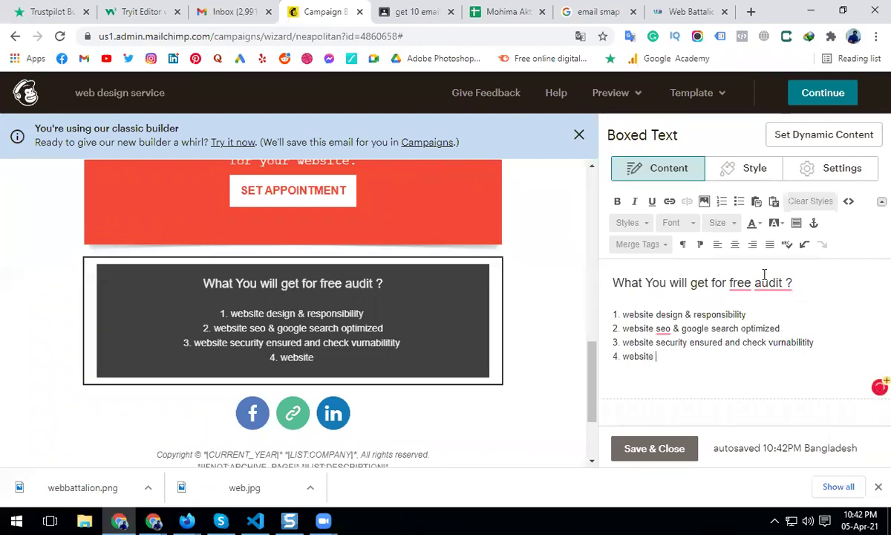
pyautogui.write('bro')
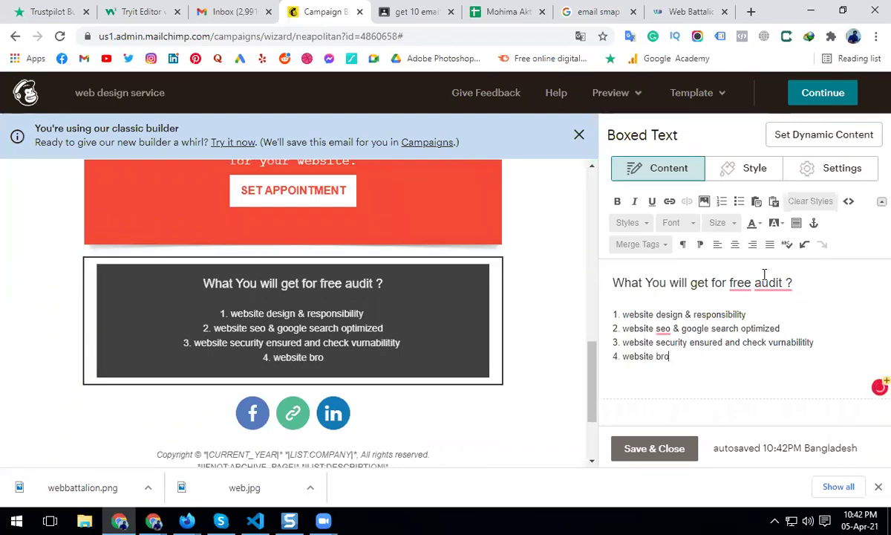
pyautogui.write('ken link ')
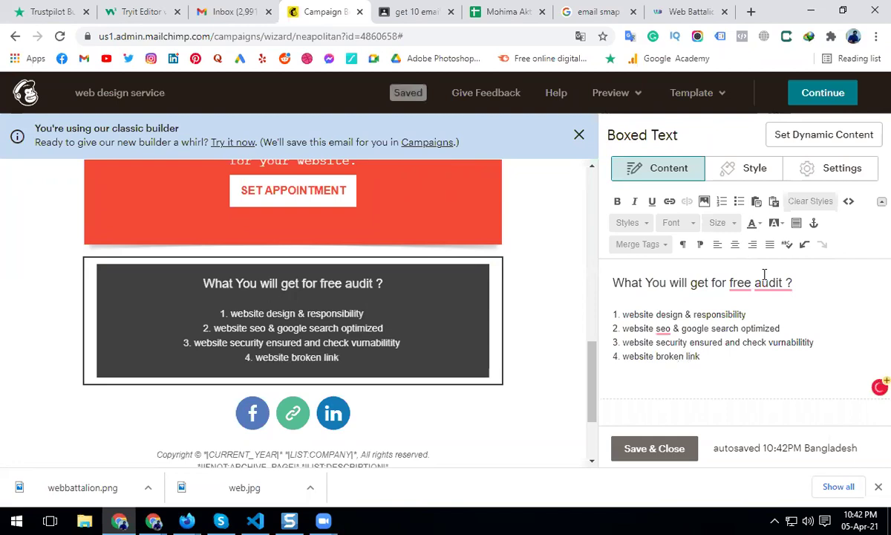
pyautogui.write('check')
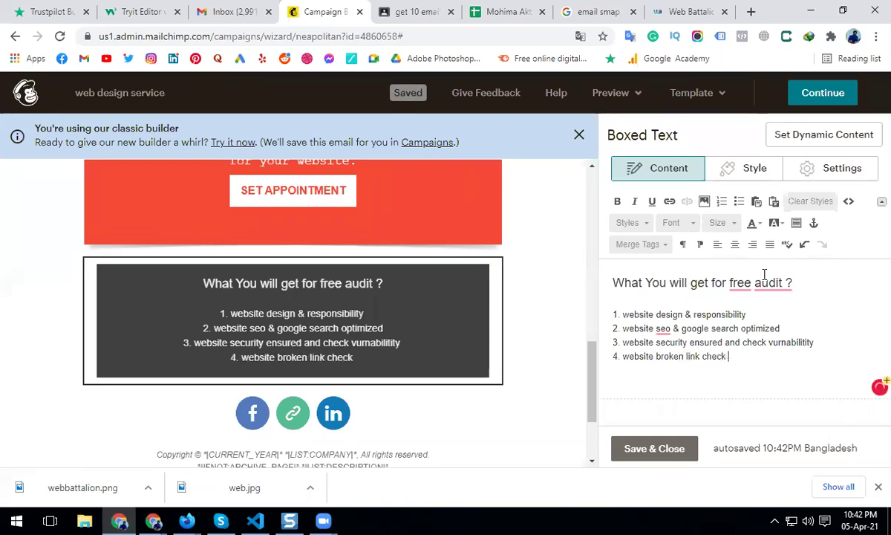
pyautogui.write(' & re')
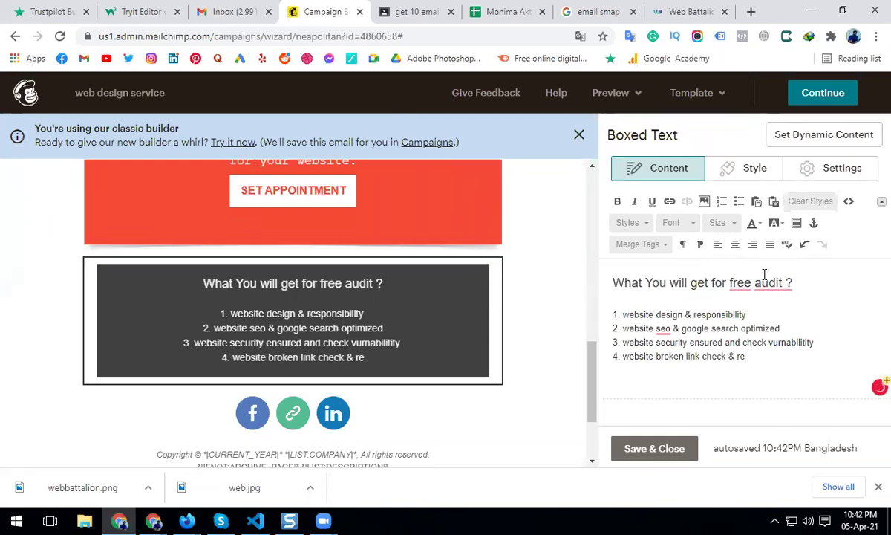
pyautogui.write('direct ')
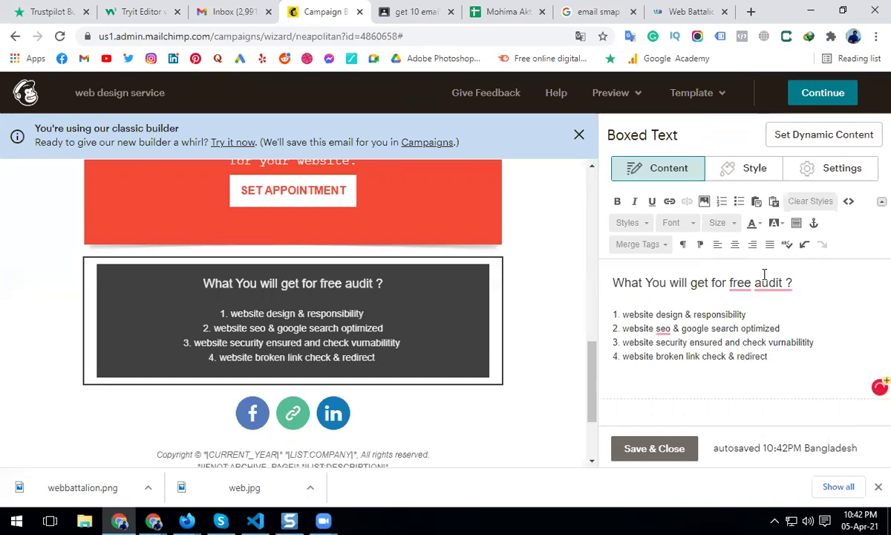
pyautogui.write('check')
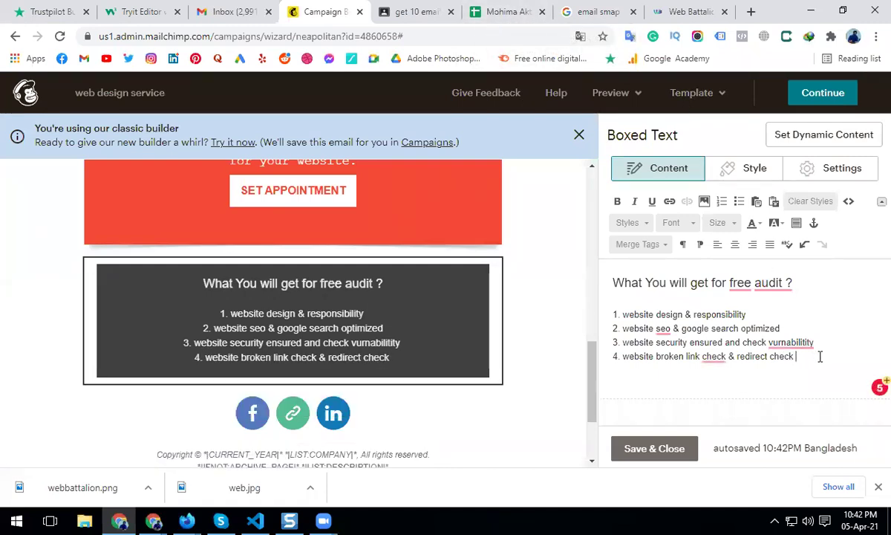
# Add the fifth list line "5. facebook pixel & chat bot enabled" to the Boxed Text block.
pyautogui.press('Return')
pyautogui.write('5.')
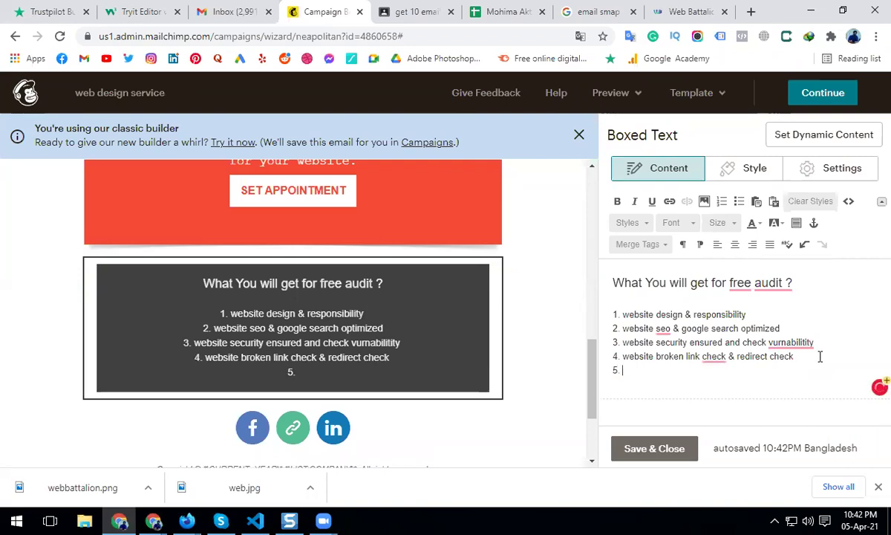
pyautogui.write(' faceboo')
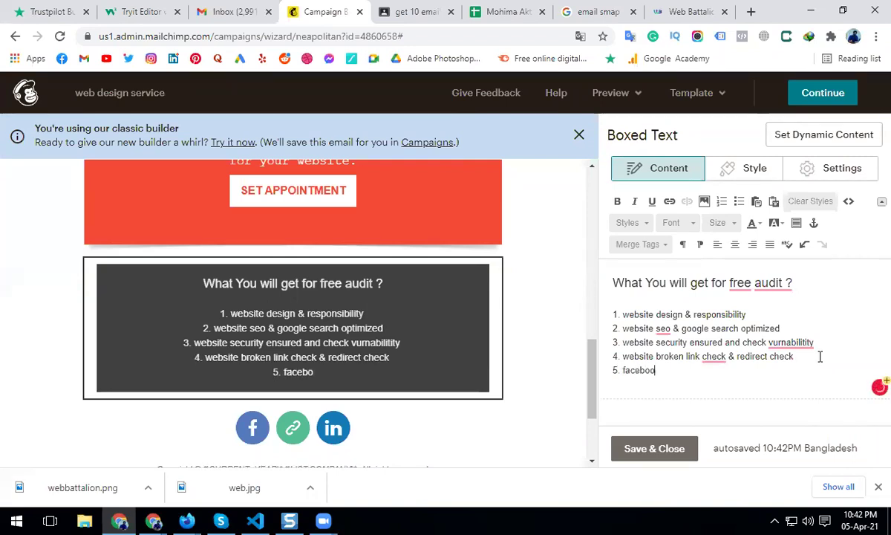
pyautogui.write('k pixel & ')
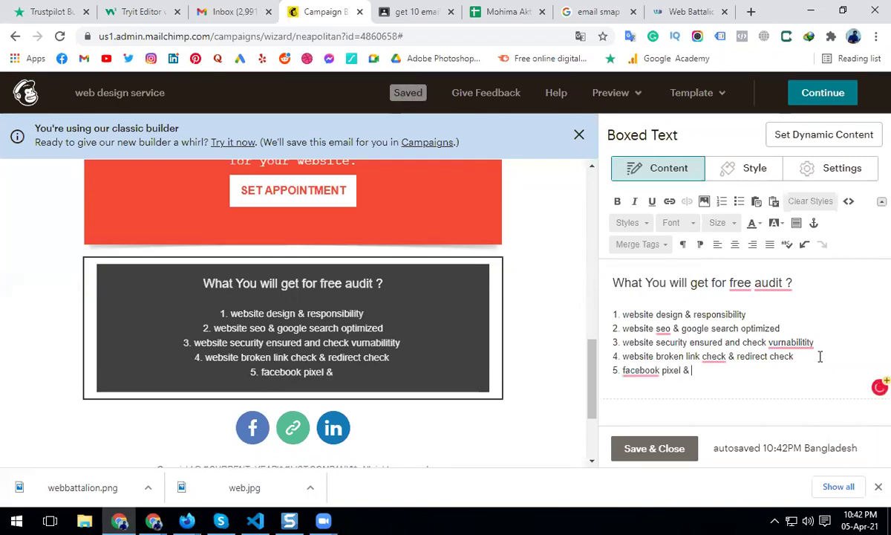
pyautogui.write('chat bot enabled')
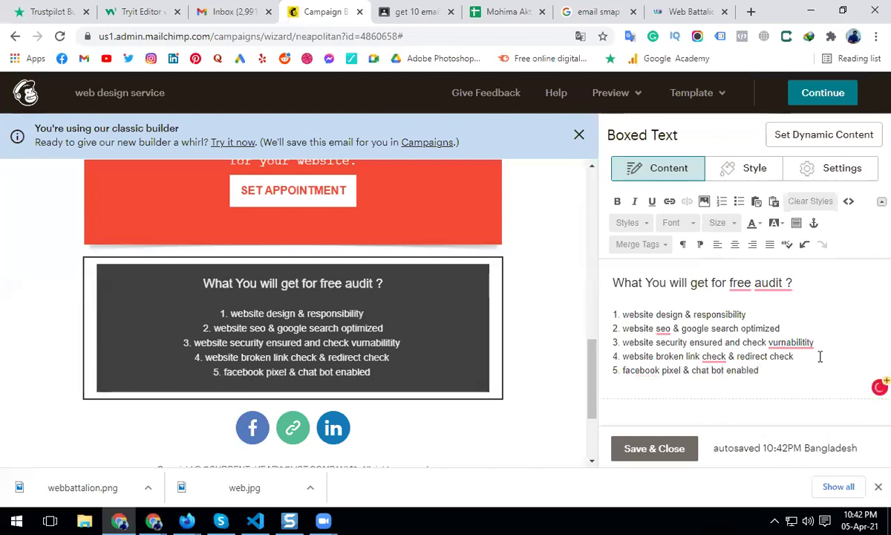
# Add the sixth list line "6. vurnable plugins and theme" to the Boxed Text block.
pyautogui.press('Return')
pyautogui.write('6. mult')
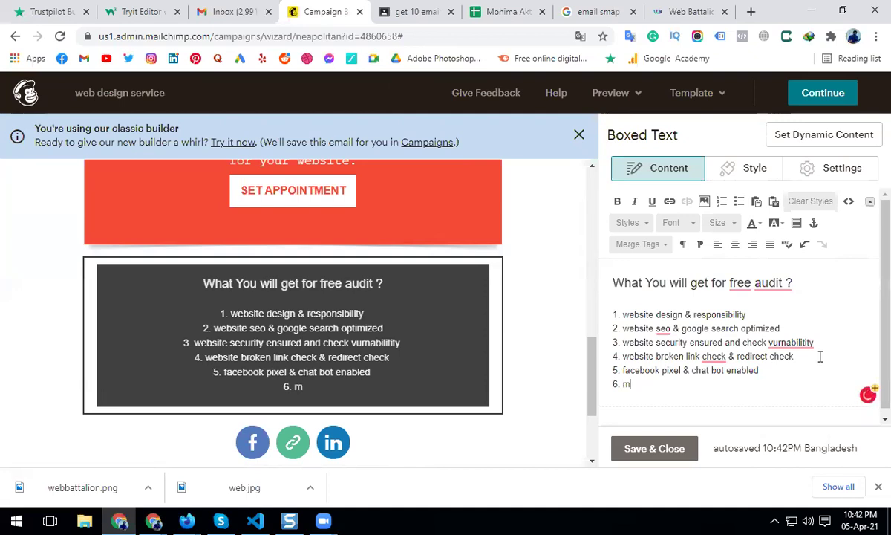
pyautogui.press('BackSpace')
pyautogui.press('BackSpace')
pyautogui.press('BackSpace')
pyautogui.press('BackSpace')
pyautogui.write('vumabl')
pyautogui.write('e ')
pyautogui.write('plugin')
pyautogui.write('s and theme')
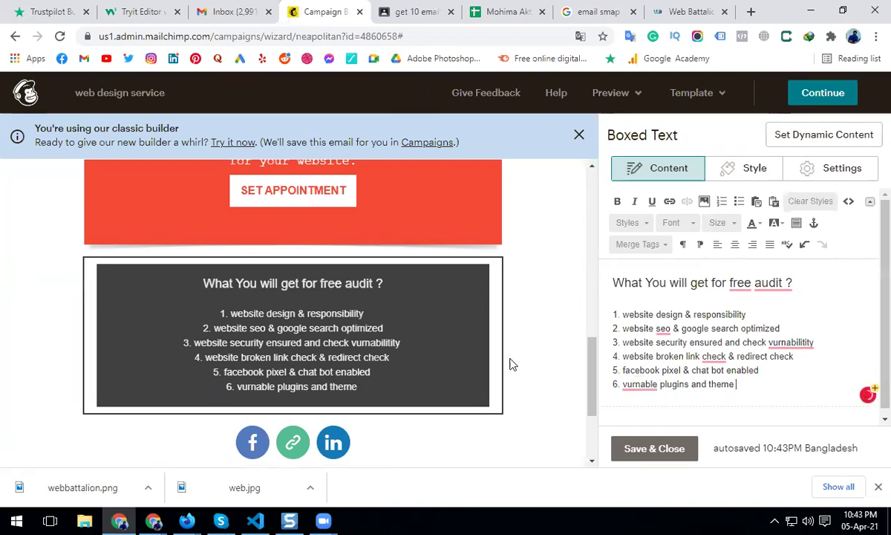
# Review the email around the free-audit list, and save and close the Boxed Text block.
pyautogui.moveTo(719, 368)
pyautogui.rightClick(624, 339)
pyautogui.scroll(5, 445, 327)
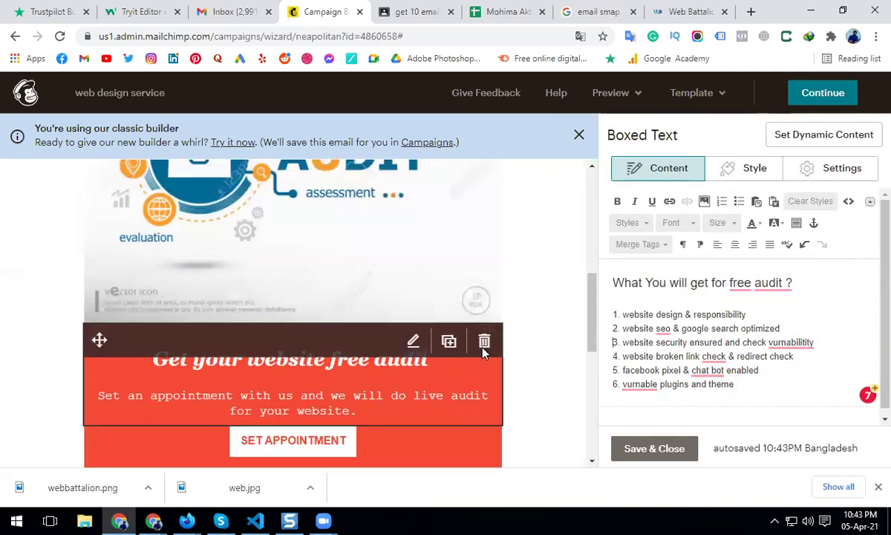
pyautogui.scroll(-5, 314, 298)
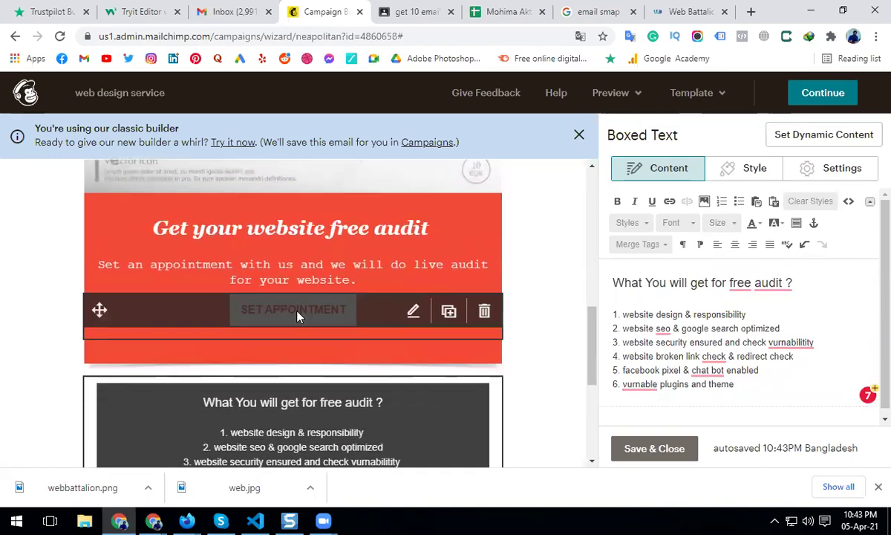
pyautogui.scroll(-3, 394, 323)
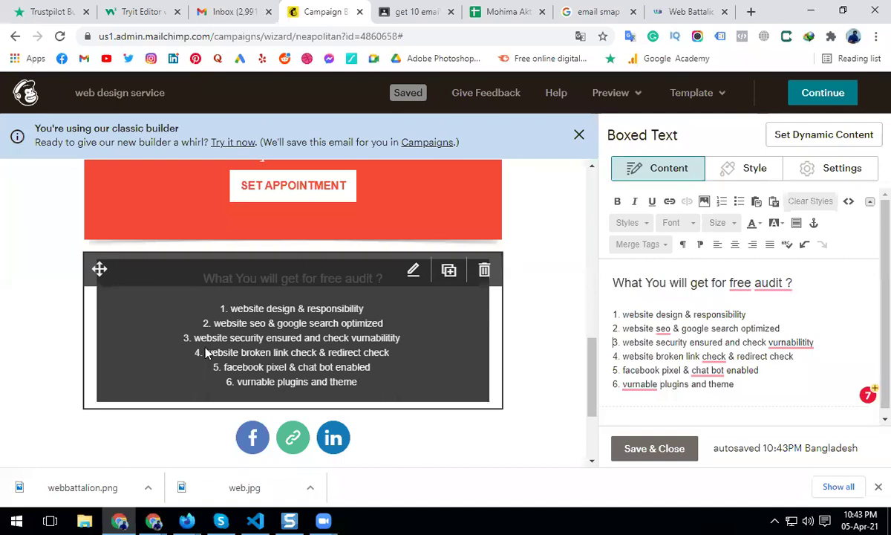
pyautogui.scroll(-3, 354, 341)
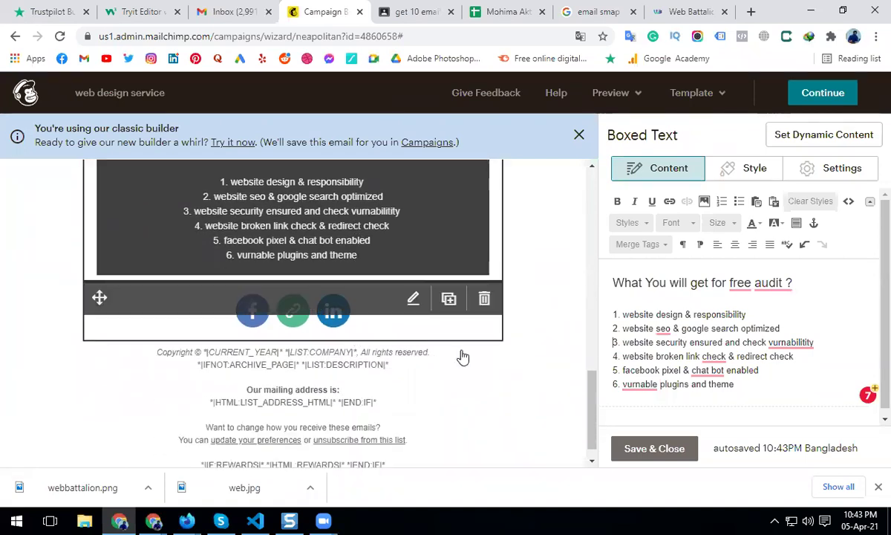
pyautogui.click(654, 448)
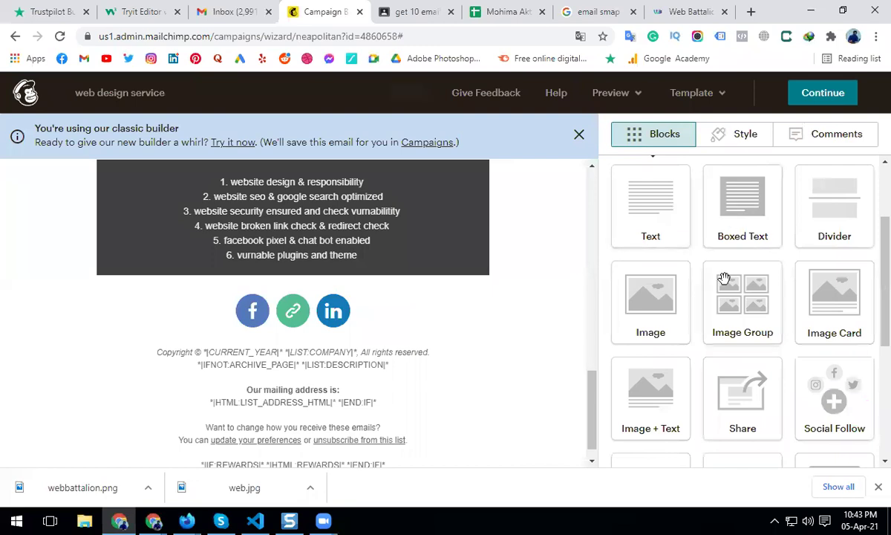
# Insert a Button block between the social icons and the footer, with the button text "Visit Website".
pyautogui.scroll(-2, 728, 277)
pyautogui.scroll(-3, 724, 277)
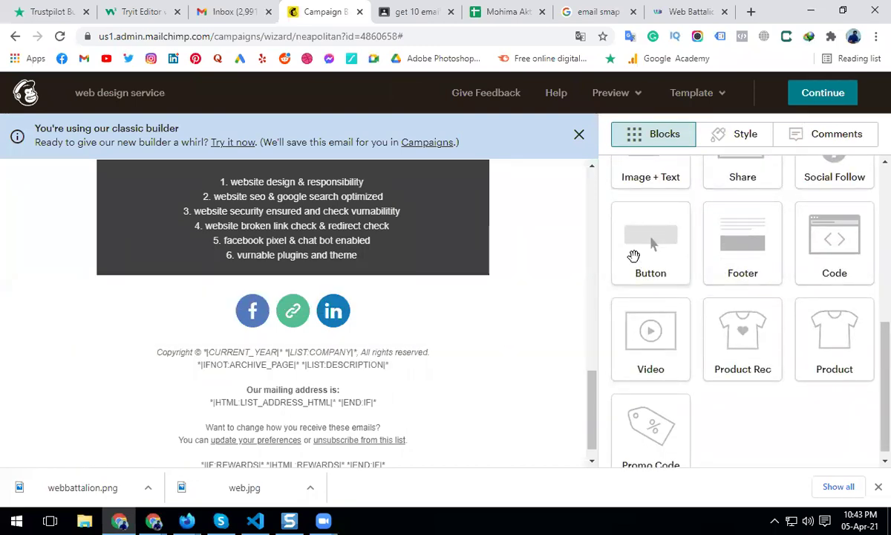
pyautogui.moveTo(656, 242); pyautogui.dragTo(350, 339)
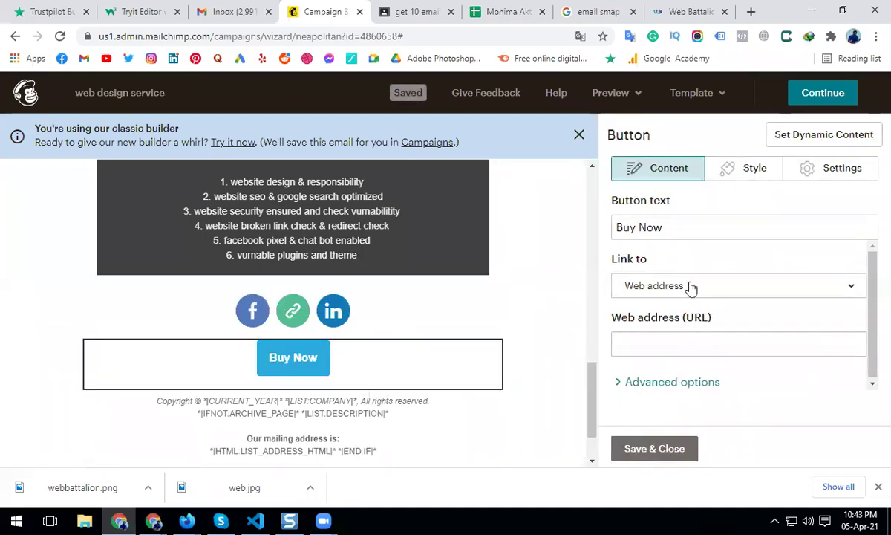
pyautogui.click(691, 228)
pyautogui.hotkey('ctrl', 'a')
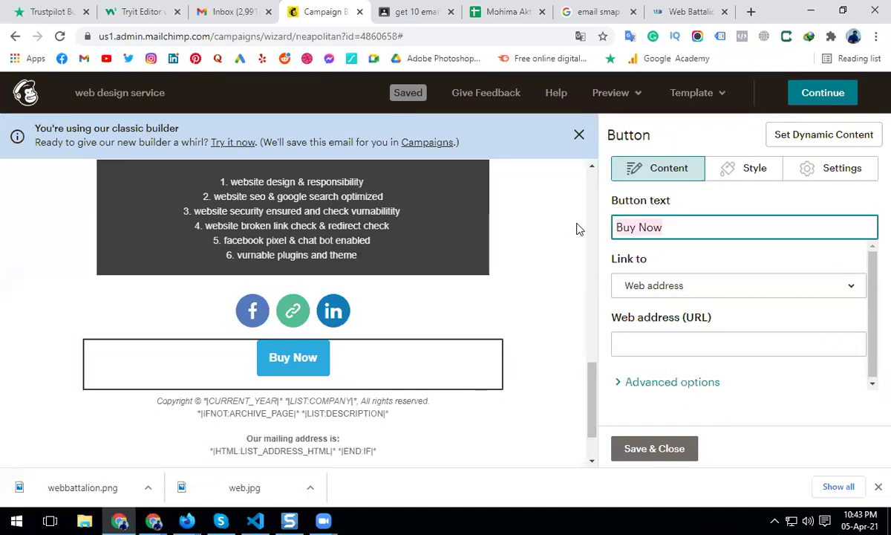
pyautogui.write('Visit Website')
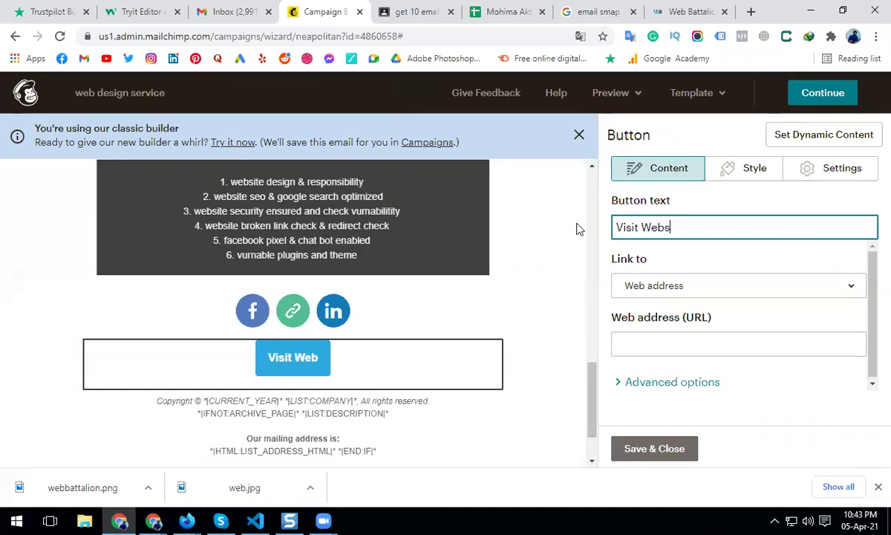
# Link the "Visit Website" button to the developer's own website, entering its full https web address.
pyautogui.click(741, 333)
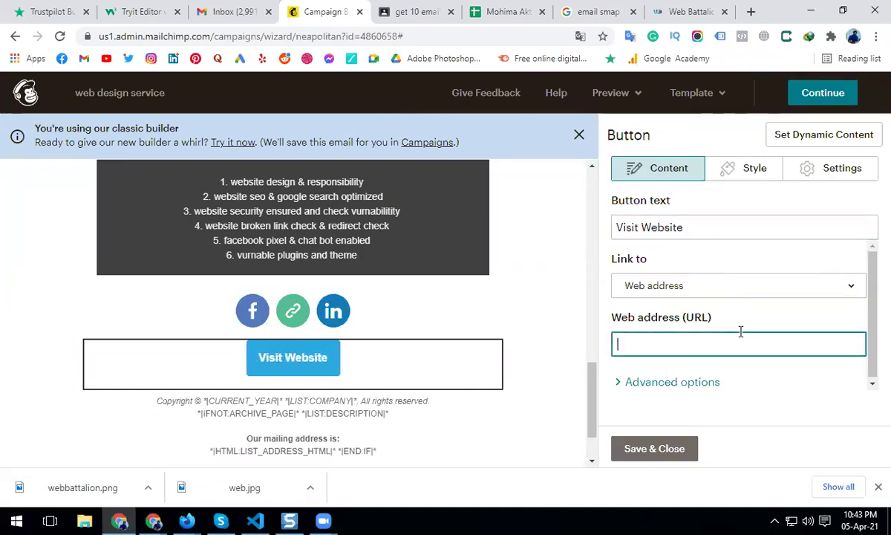
pyautogui.write('https')
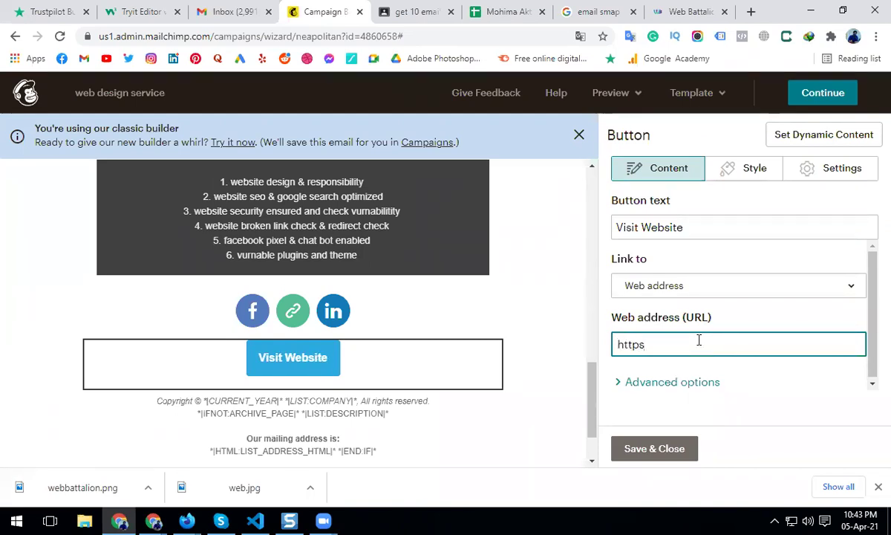
pyautogui.write('://developerkhal')
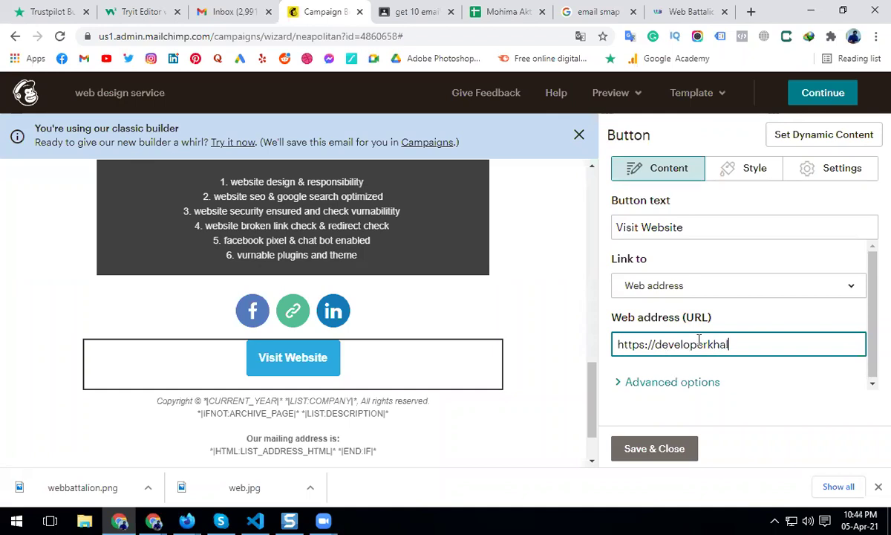
pyautogui.write('ed.com')
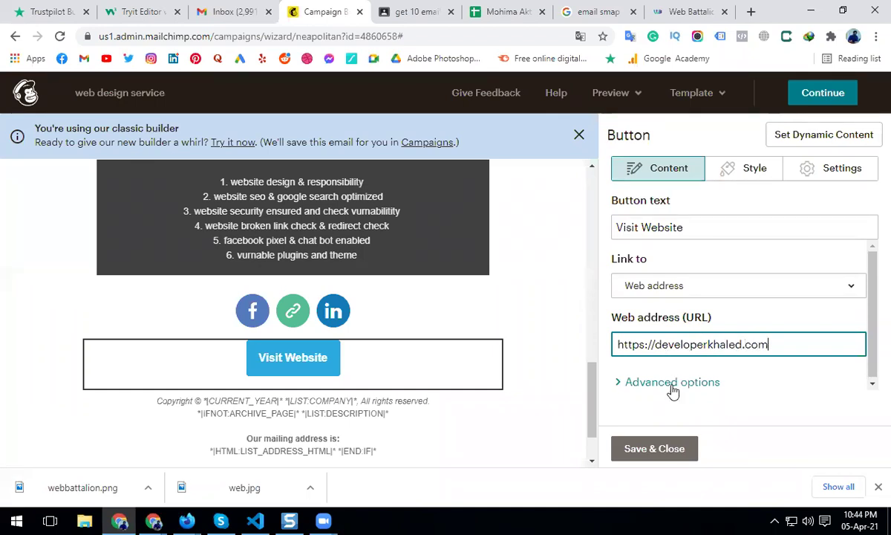
# Style the "Visit Website" button with strongly rounded corners and the orange-red background #ea5b3a, and save the block.
pyautogui.click(735, 175)
pyautogui.scroll(-2, 715, 307)
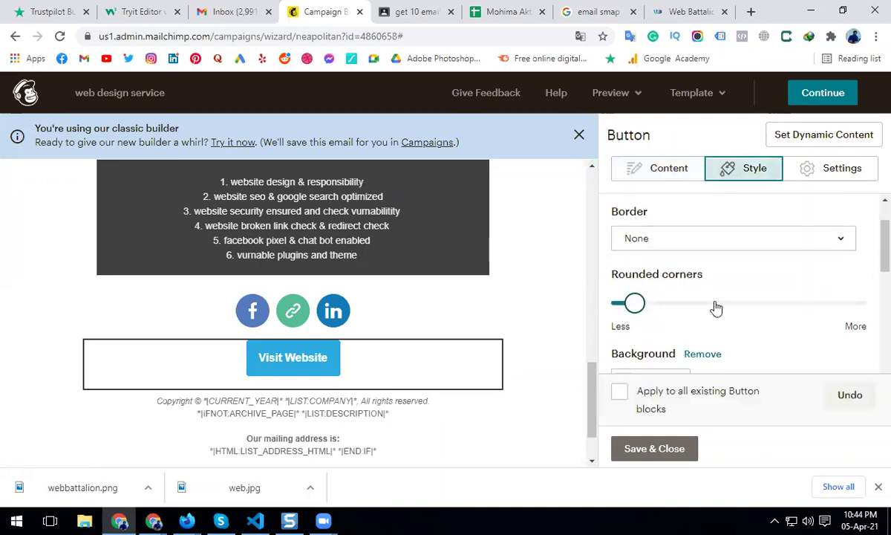
pyautogui.moveTo(640, 288); pyautogui.dragTo(799, 279)
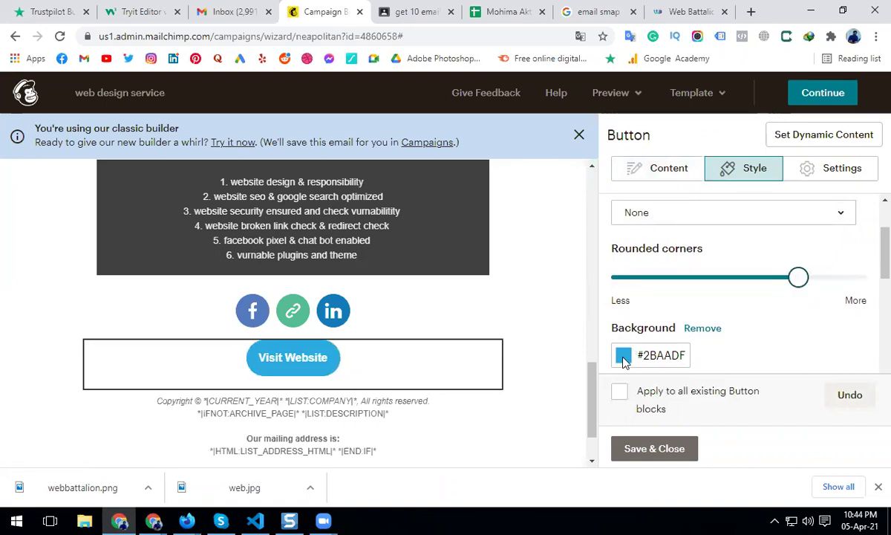
pyautogui.click(623, 356)
pyautogui.click(660, 297)
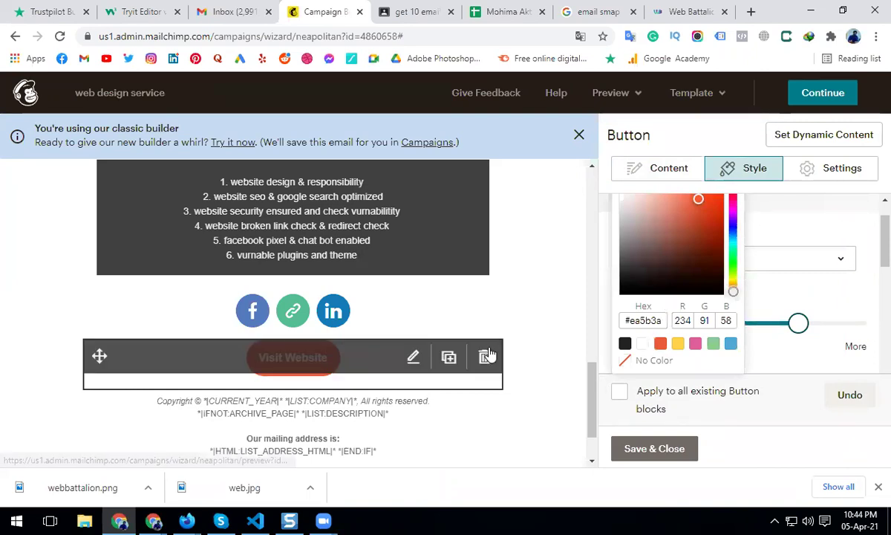
pyautogui.scroll(-1, 402, 418)
pyautogui.scroll(-1, 402, 418)
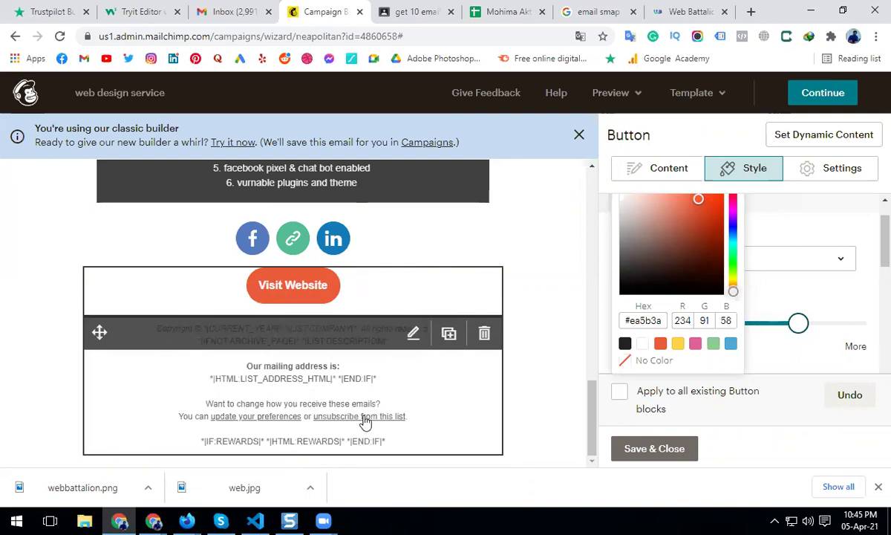
pyautogui.click(679, 450)
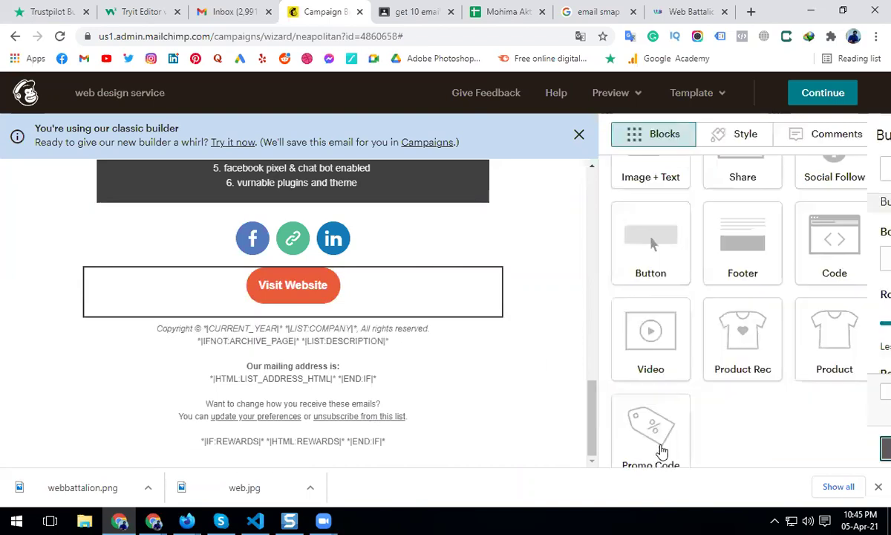
# Check the email design from its top and continue to the campaign overview.
pyautogui.scroll(3, 527, 407)
pyautogui.scroll(10, 527, 406)
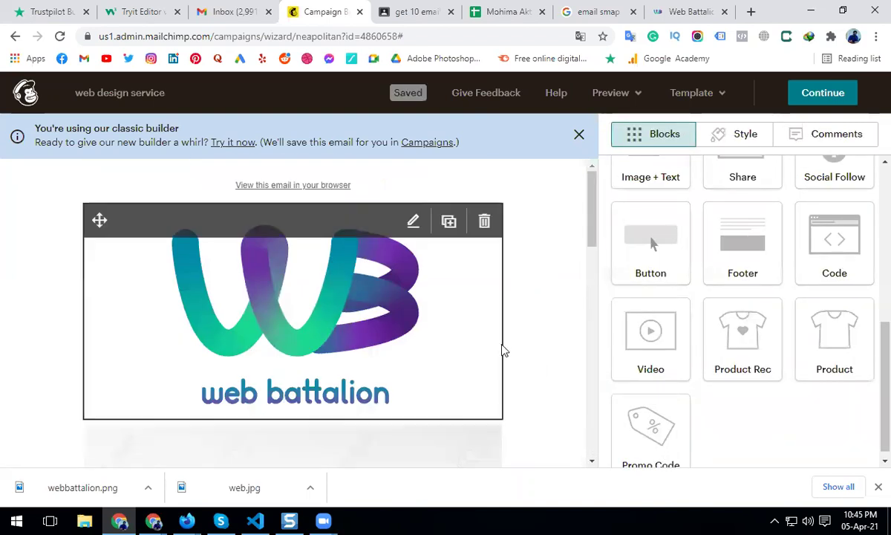
pyautogui.click(804, 97)
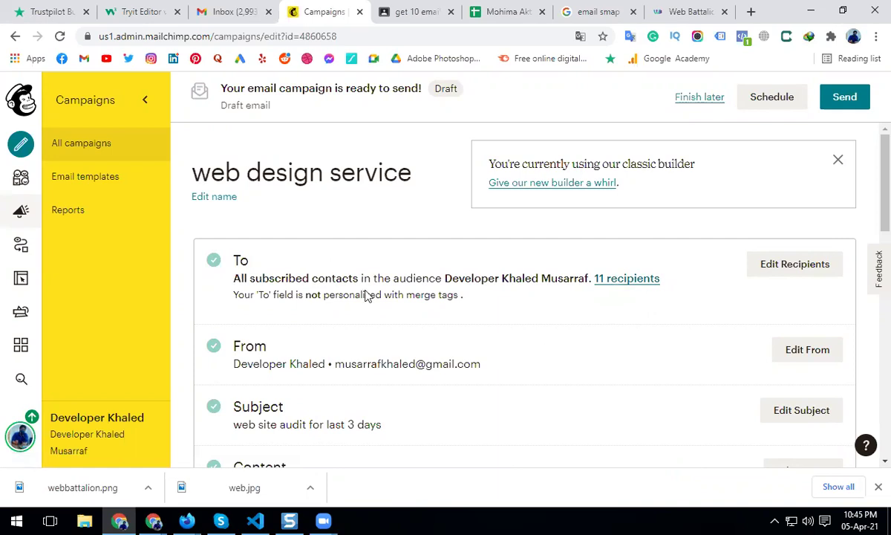
# Review the campaign's recipients, sender, subject and content, and send it immediately to all subscribed contacts.
pyautogui.scroll(-3, 446, 308)
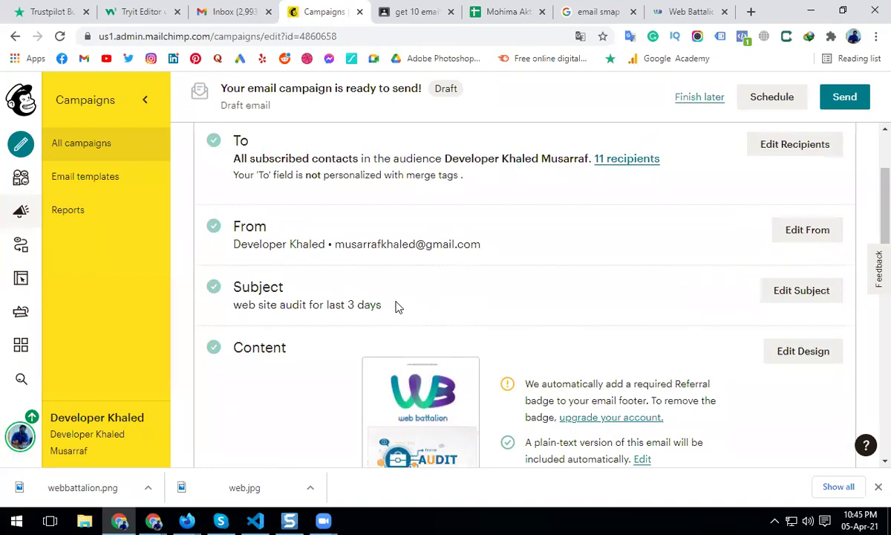
pyautogui.scroll(-1, 338, 311)
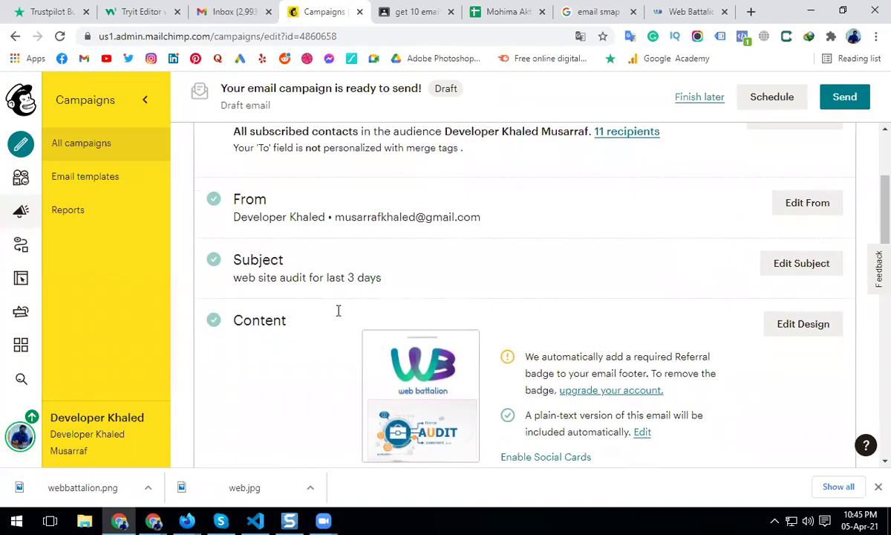
pyautogui.moveTo(367, 320)
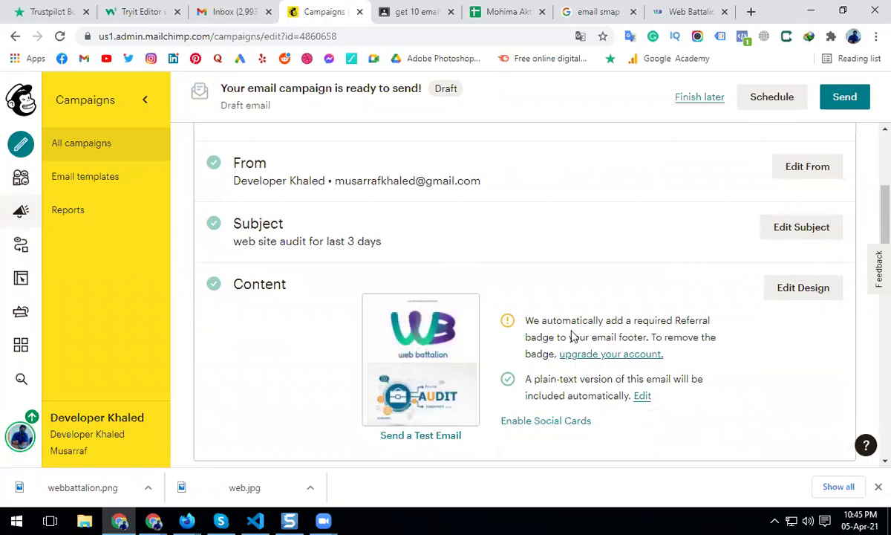
pyautogui.click(856, 98)
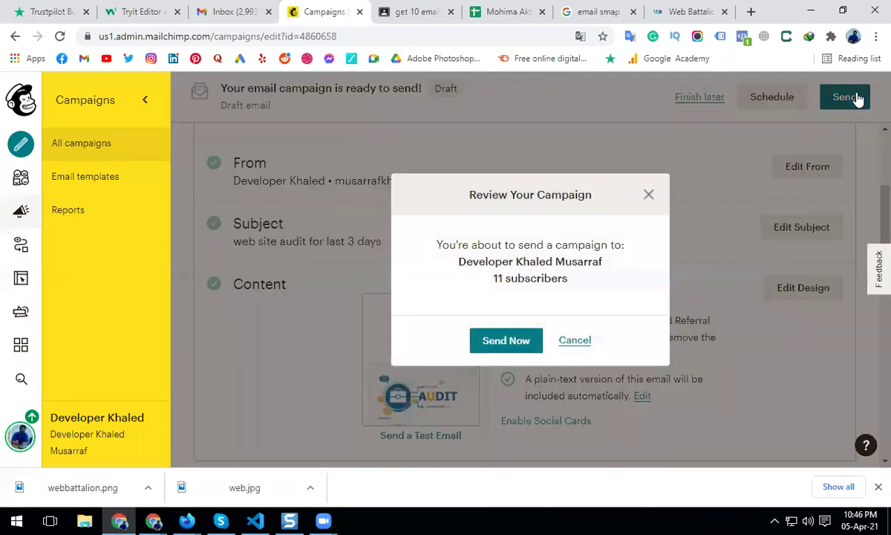
pyautogui.click(517, 341)
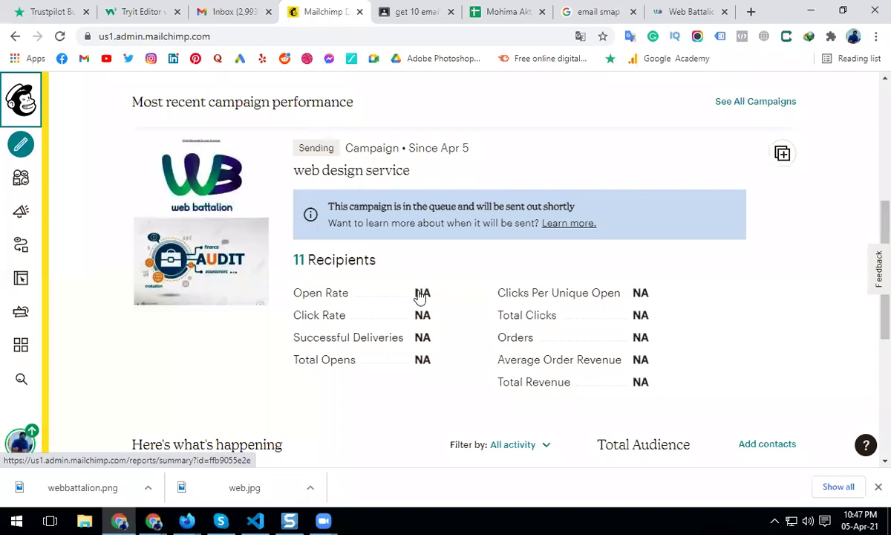
# Switch to Gmail and open the newest inbox message, comparing it with the campaign's sending status in Mailchimp.
pyautogui.click(239, 12)
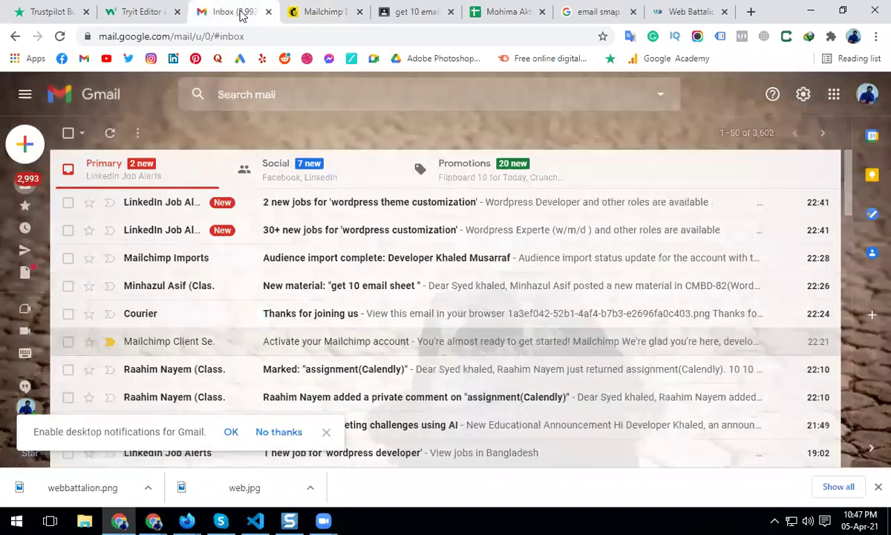
pyautogui.click(321, 204)
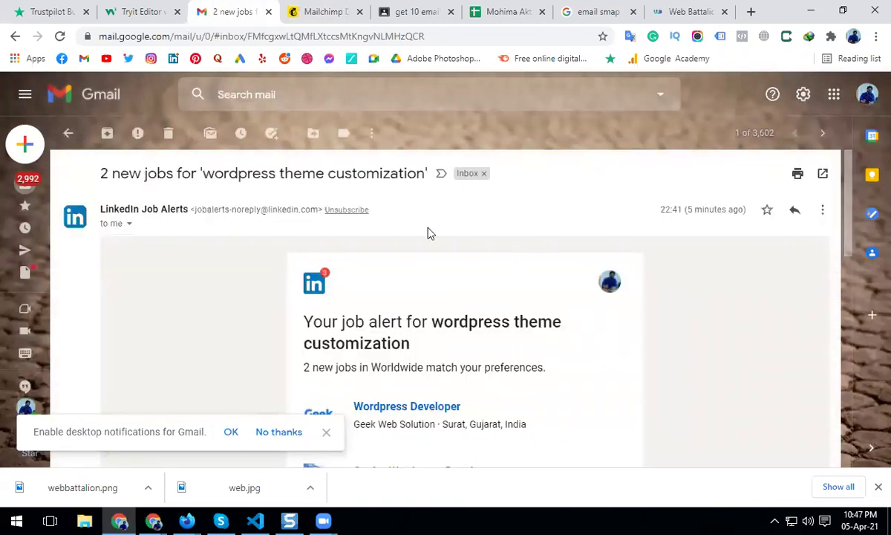
pyautogui.click(301, 23)
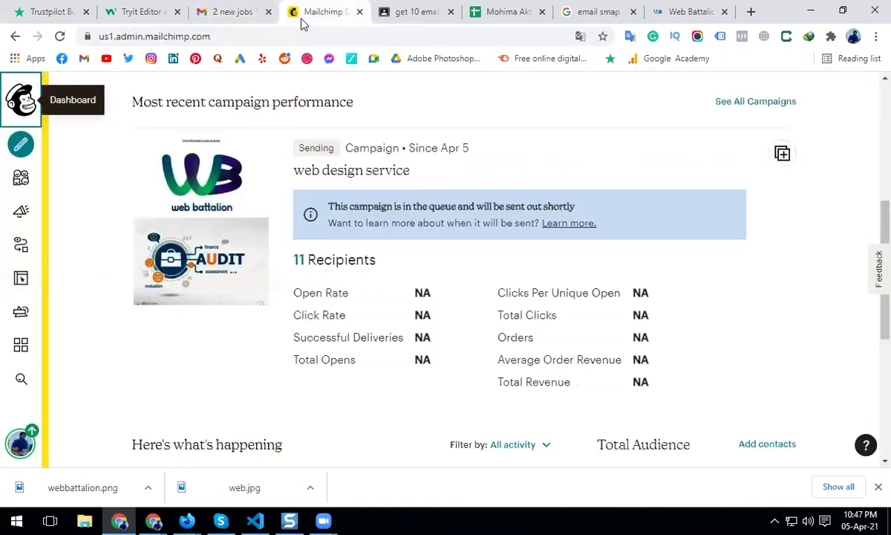
pyautogui.click(230, 17)
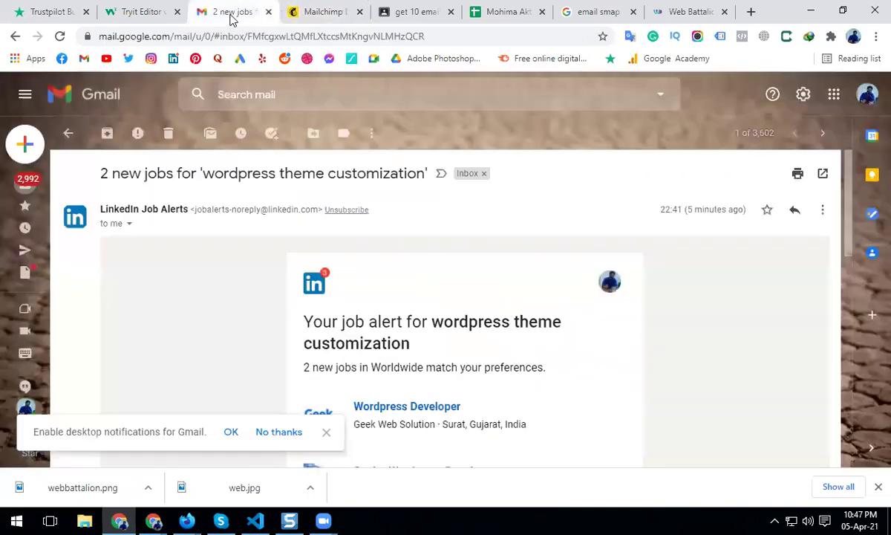
# Look through the open job-alert email in Gmail, and return to Mailchimp to check the "web design service" campaign's status.
pyautogui.scroll(-5, 344, 261)
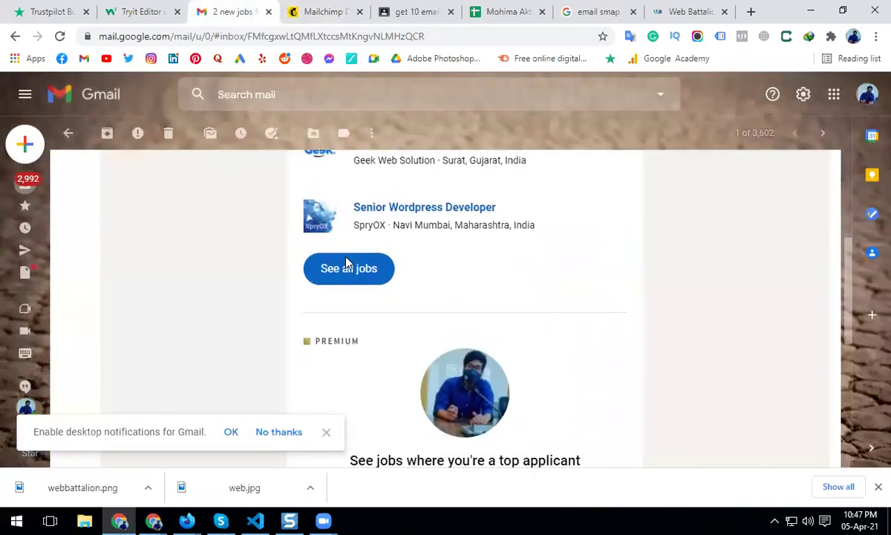
pyautogui.scroll(1, 342, 227)
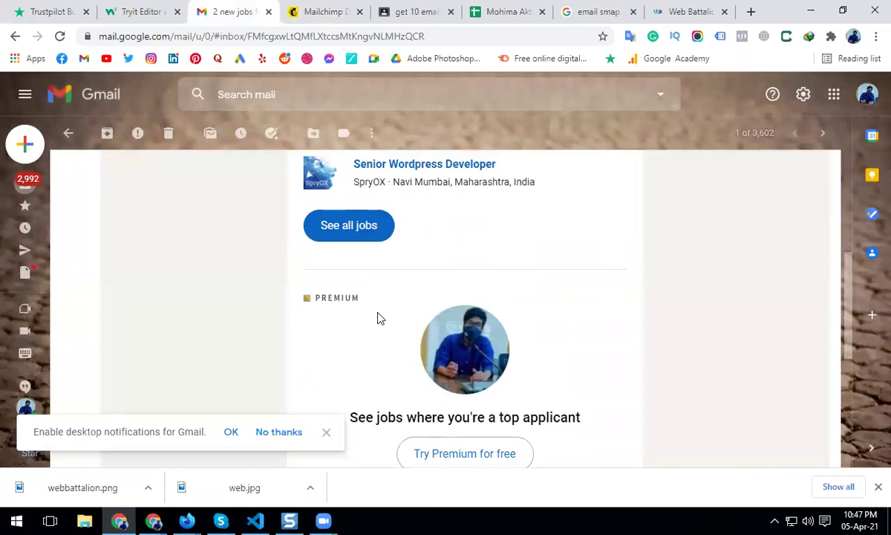
pyautogui.click(301, 16)
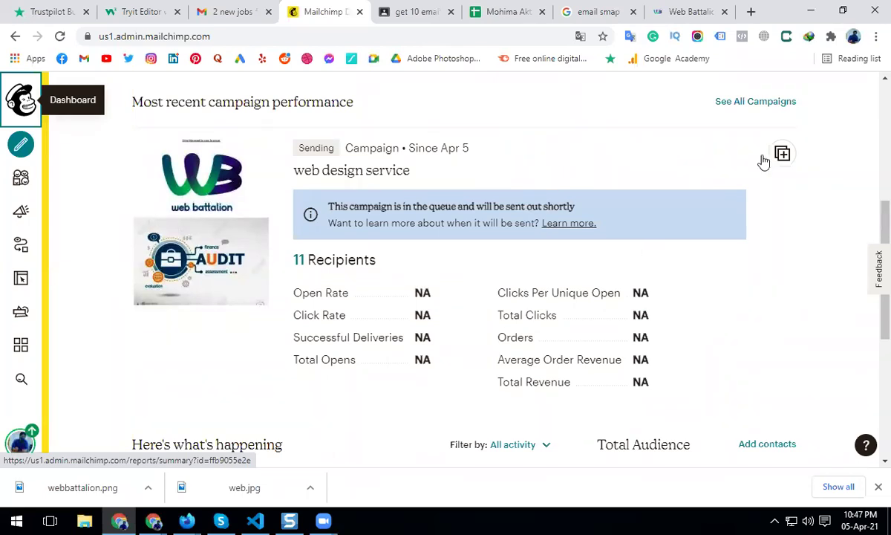
# Open the Fiverr website in a new browser tab.
pyautogui.click(752, 13)
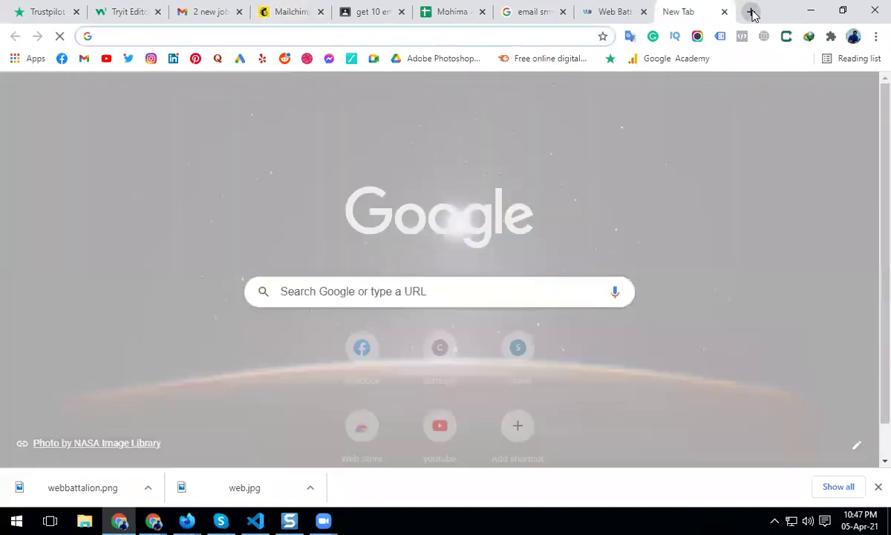
pyautogui.write('fiverr')
pyautogui.press('Return')
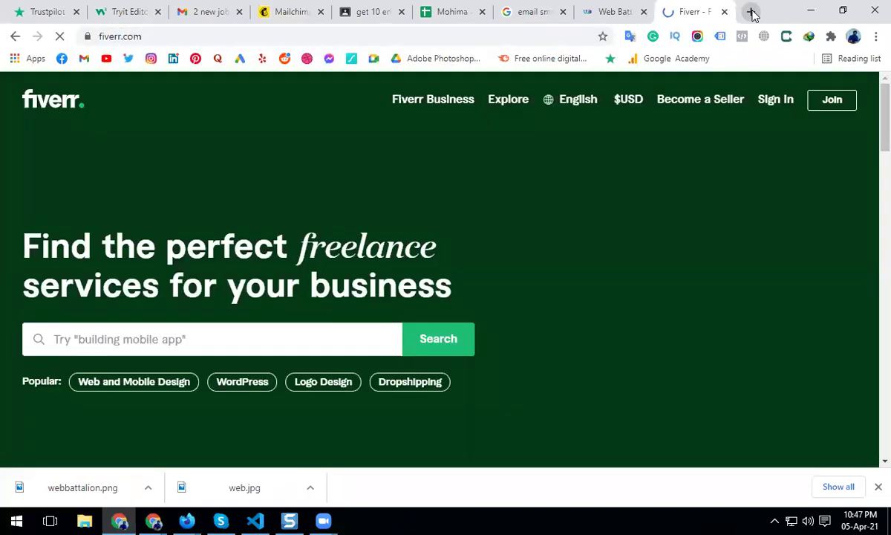
# Search Fiverr for "mailchimp campaign" and examine the listed gigs' offers, ratings and starting prices.
pyautogui.click(304, 330)
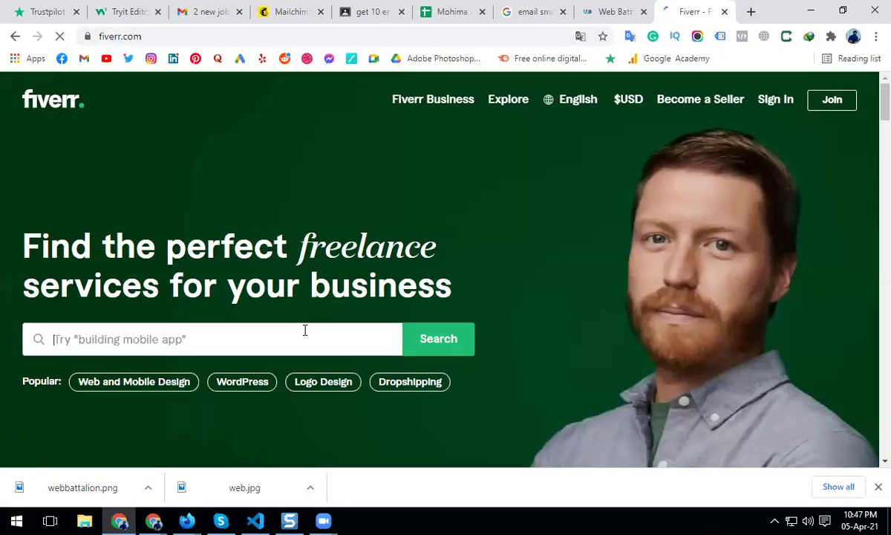
pyautogui.write('mailchim')
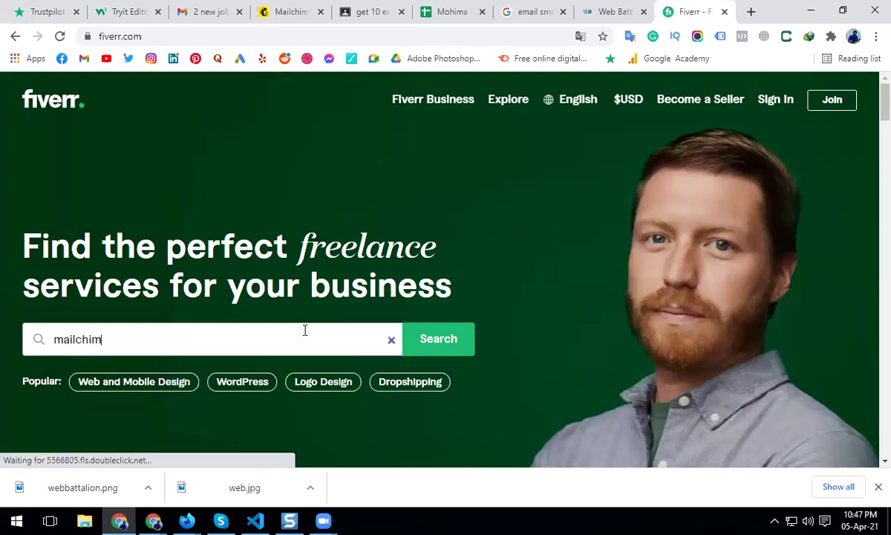
pyautogui.write('p campaign')
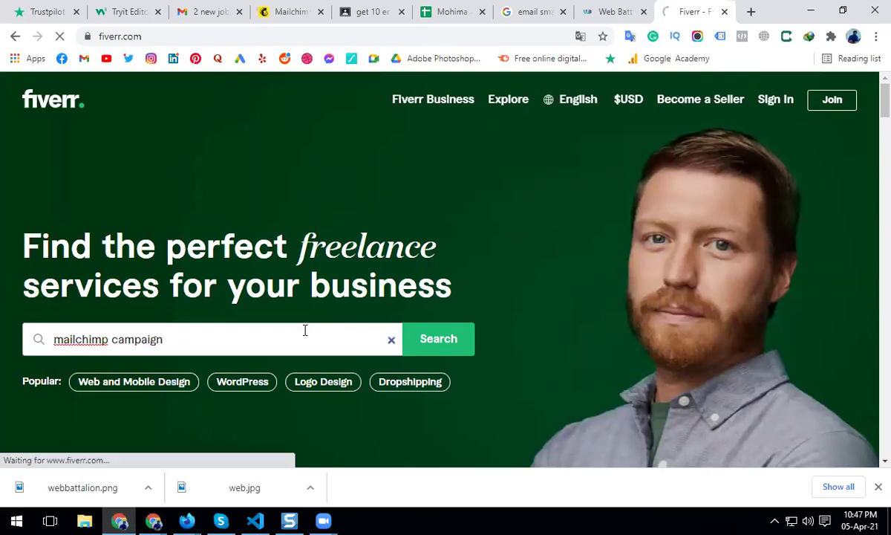
pyautogui.press('Return')
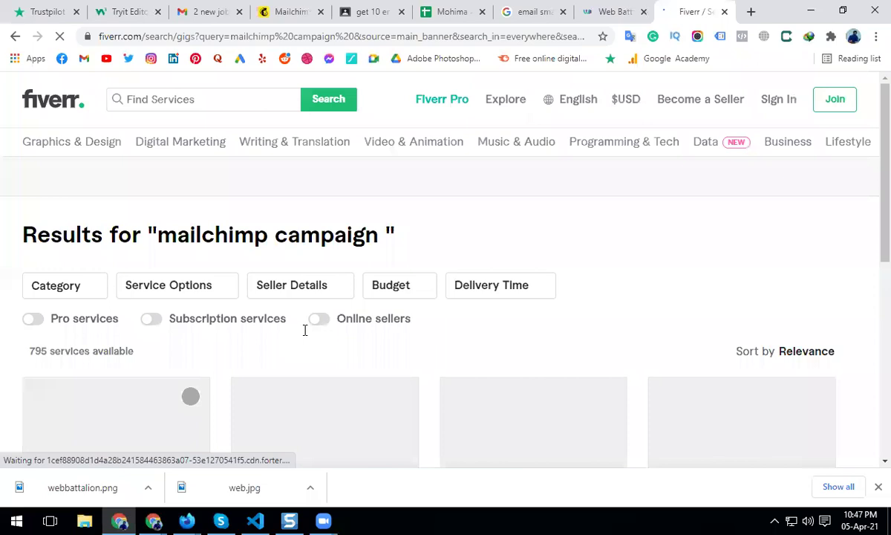
pyautogui.scroll(-2, 498, 282)
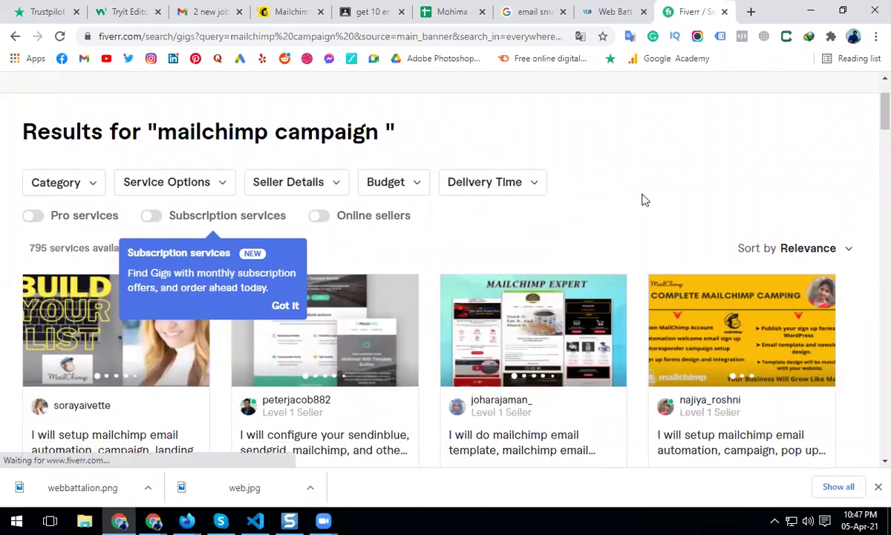
pyautogui.scroll(-1, 566, 237)
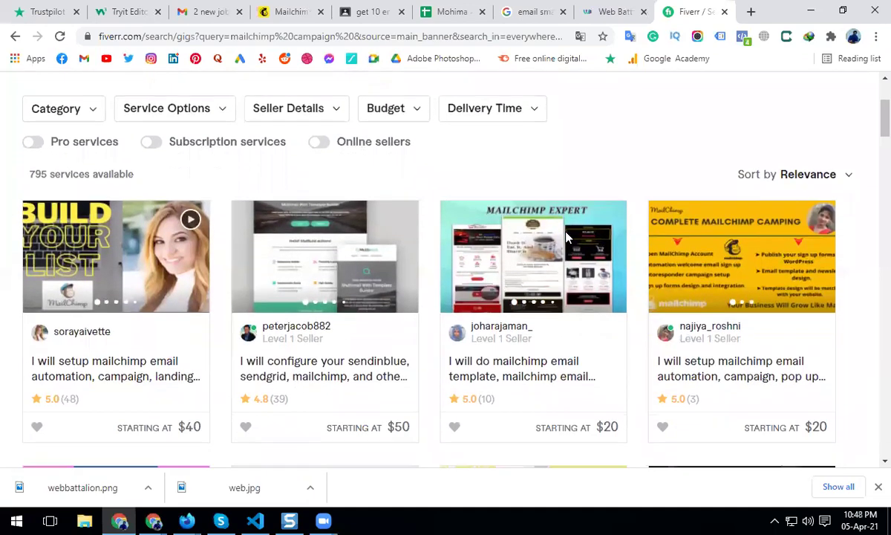
pyautogui.scroll(-2, 566, 237)
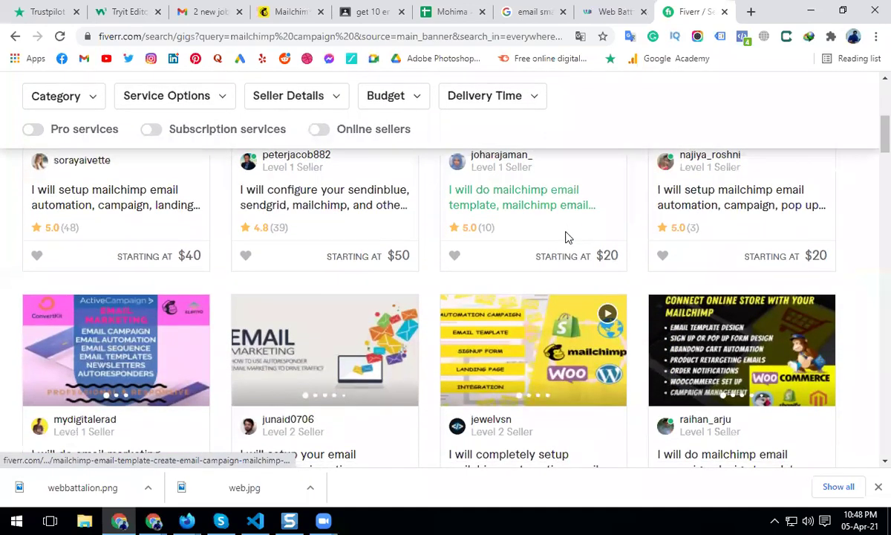
pyautogui.scroll(1, 88, 268)
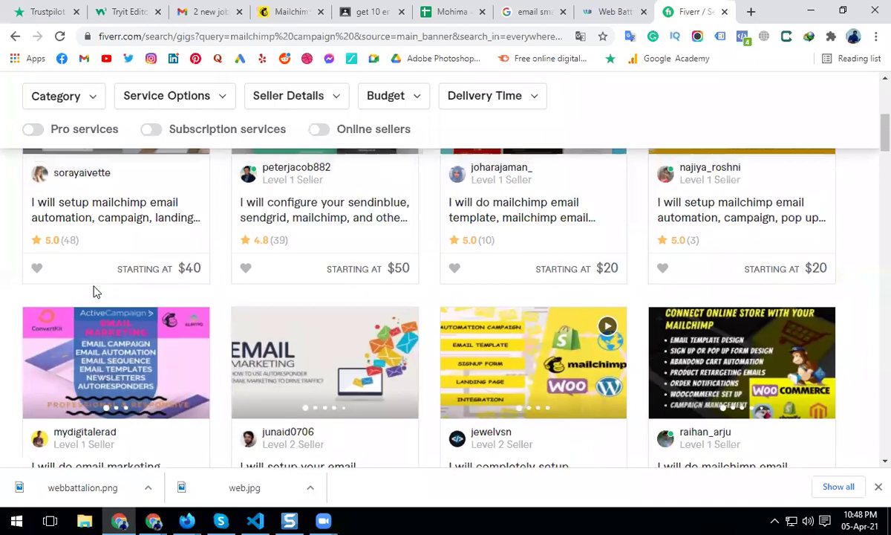
pyautogui.scroll(1, 95, 292)
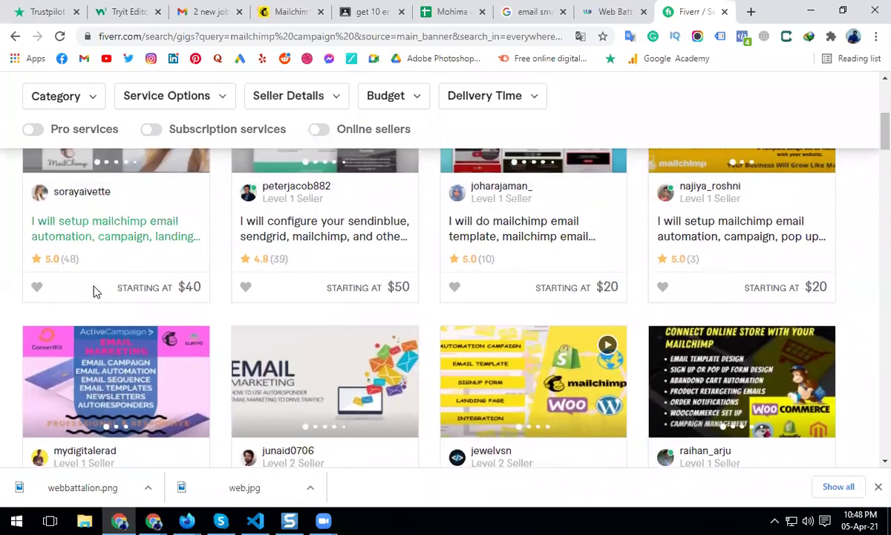